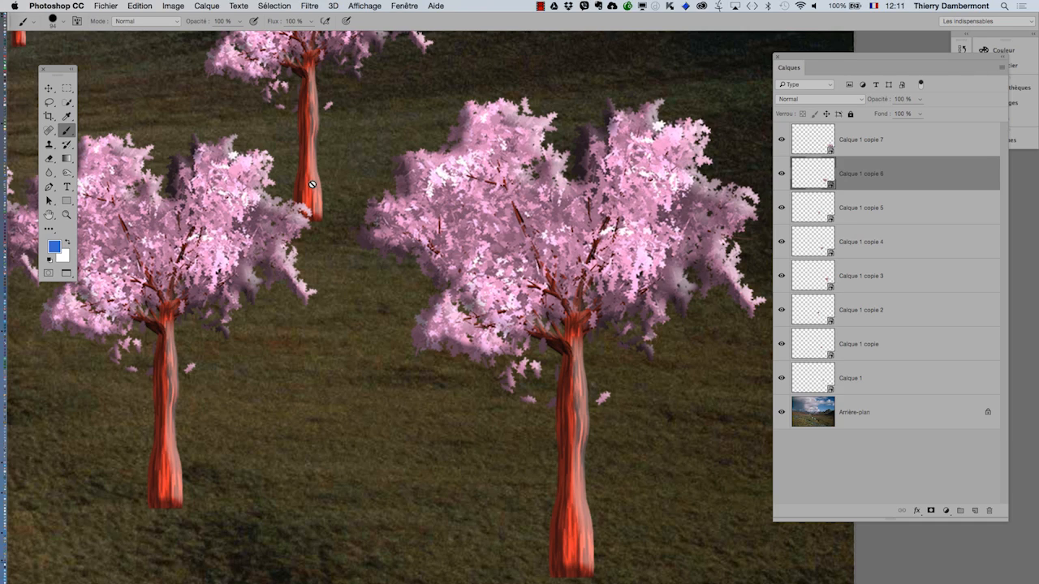
- Examine the trees on the meadow, up close at the trunk bases and within the whole landscape
scroll(515, 256, "down", 3)
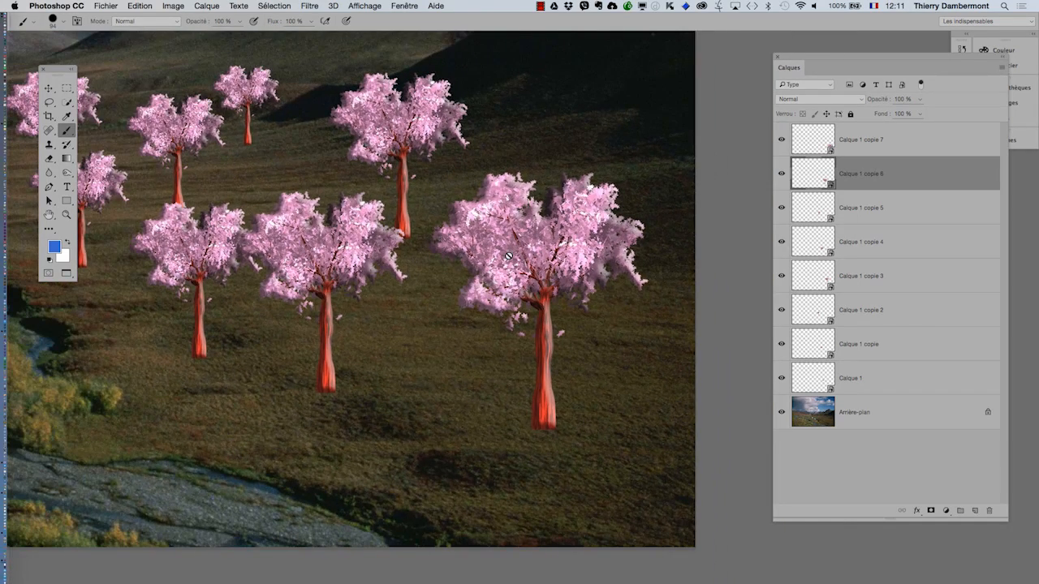
left_click_drag(549, 254, 546, 271)
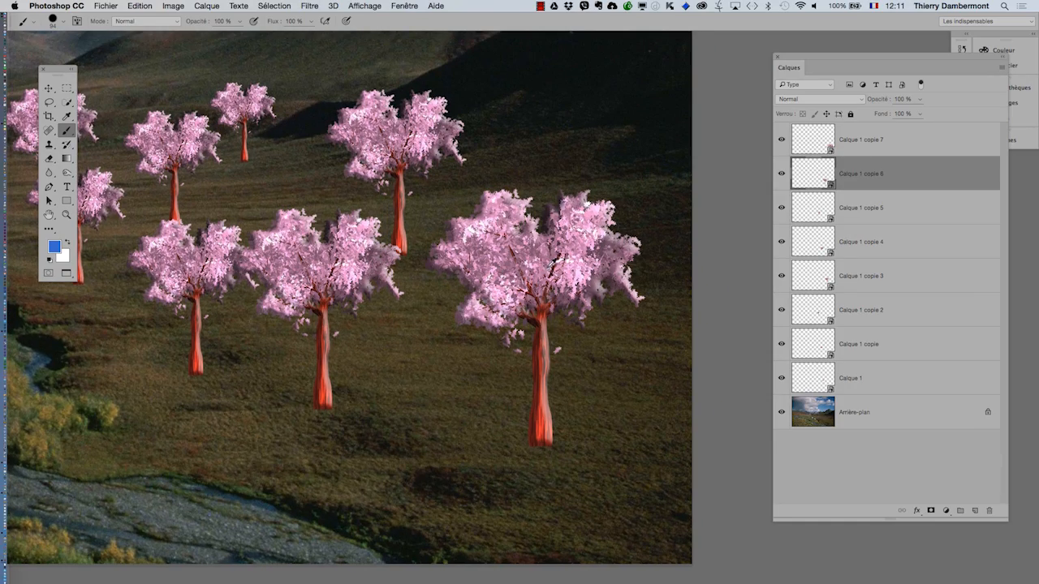
scroll(555, 381, "up", 5)
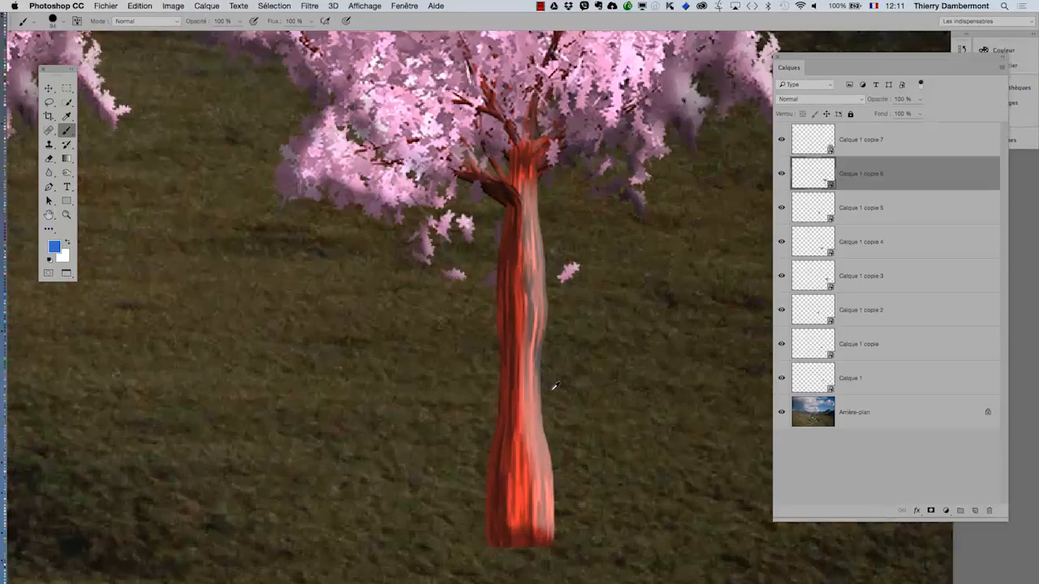
scroll(556, 387, "down", 5)
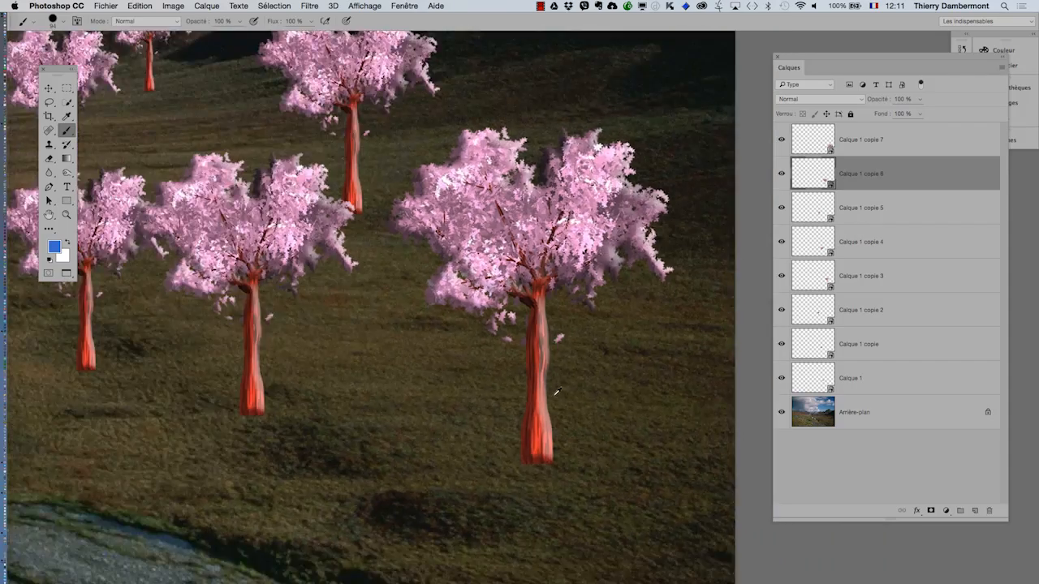
scroll(557, 392, "down", 4)
scroll(447, 330, "up", 3)
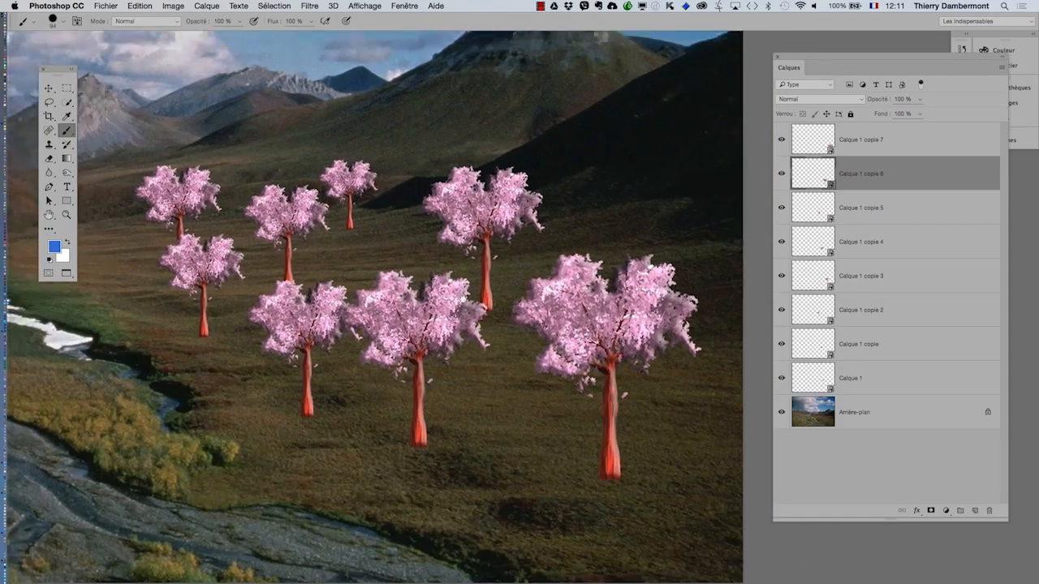
left_click_drag(463, 299, 388, 203)
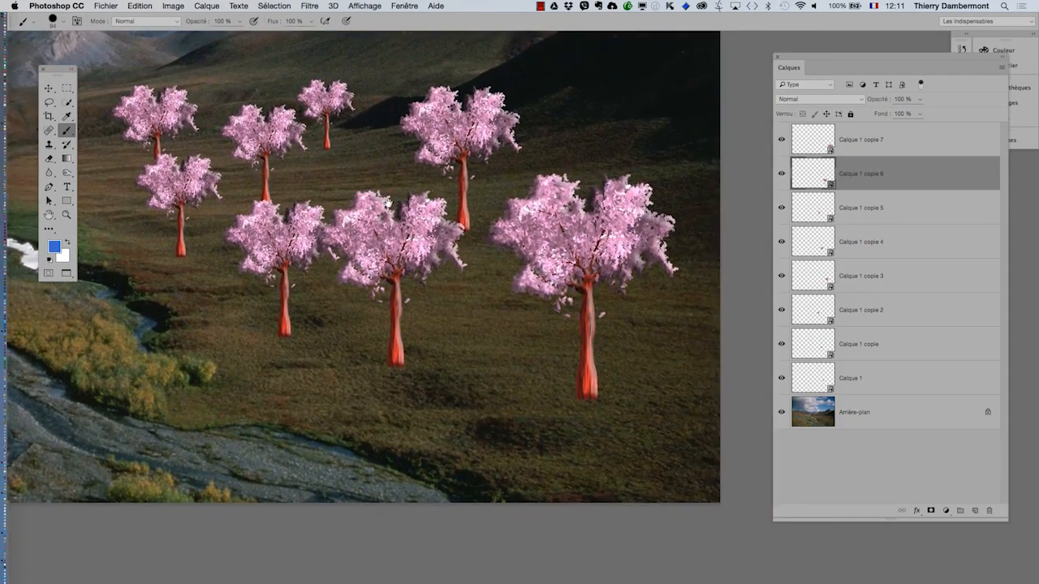
- Open the Calque 1 copie 6 smart object with its embedded profile and widen its canvas equally on both sides of the tree
double_click(808, 172)
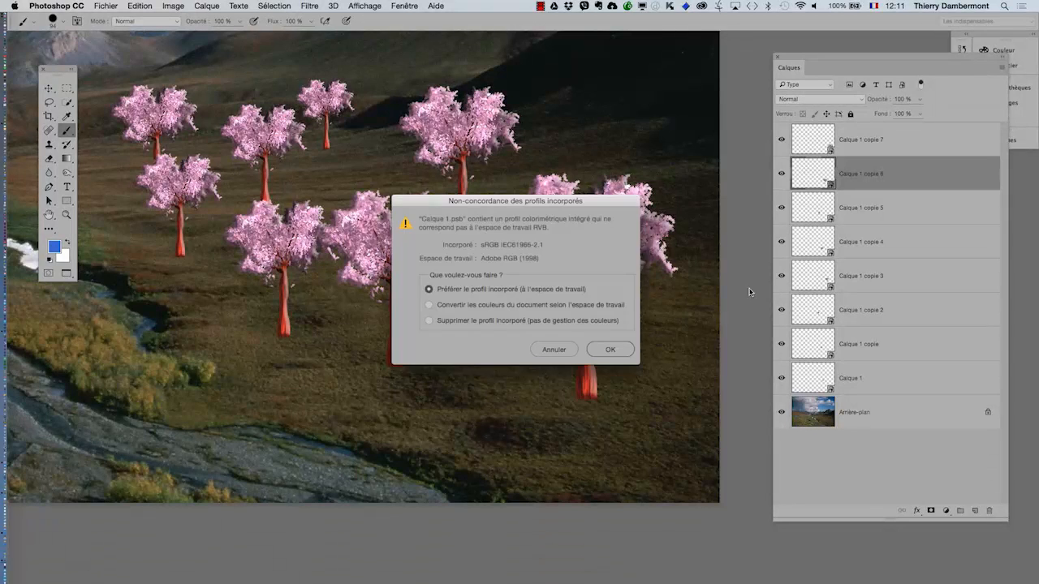
left_click(608, 349)
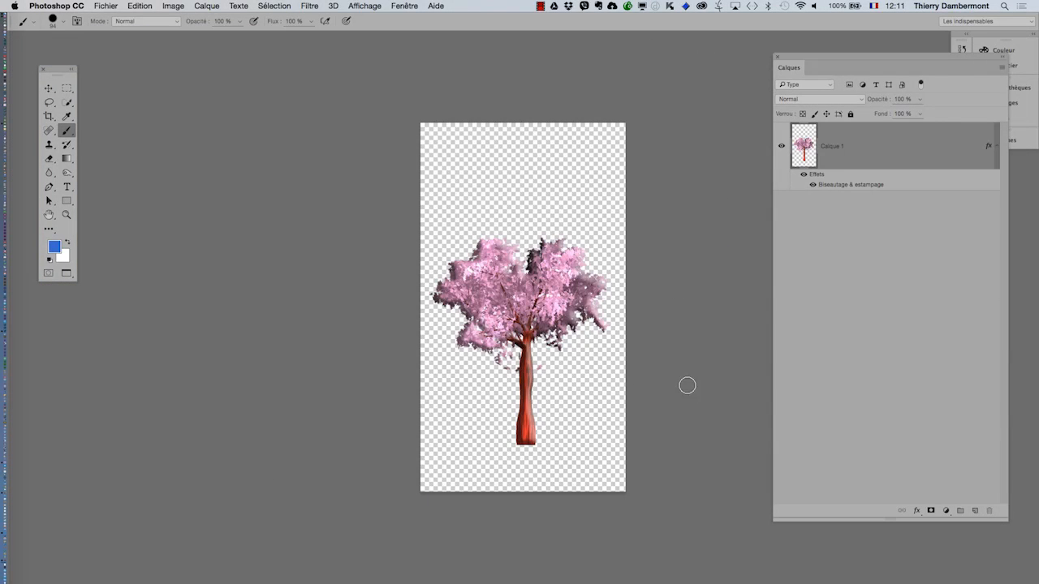
left_click(49, 116)
left_click_drag(620, 308, 733, 301)
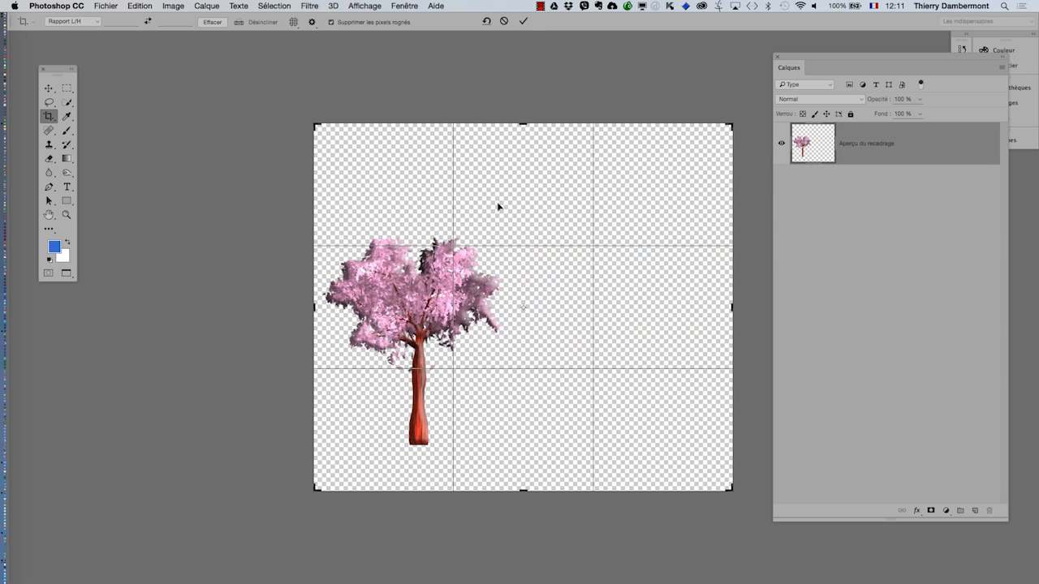
left_click(524, 21)
- Save the widened tree document and close it to return to the landscape
left_click(104, 5)
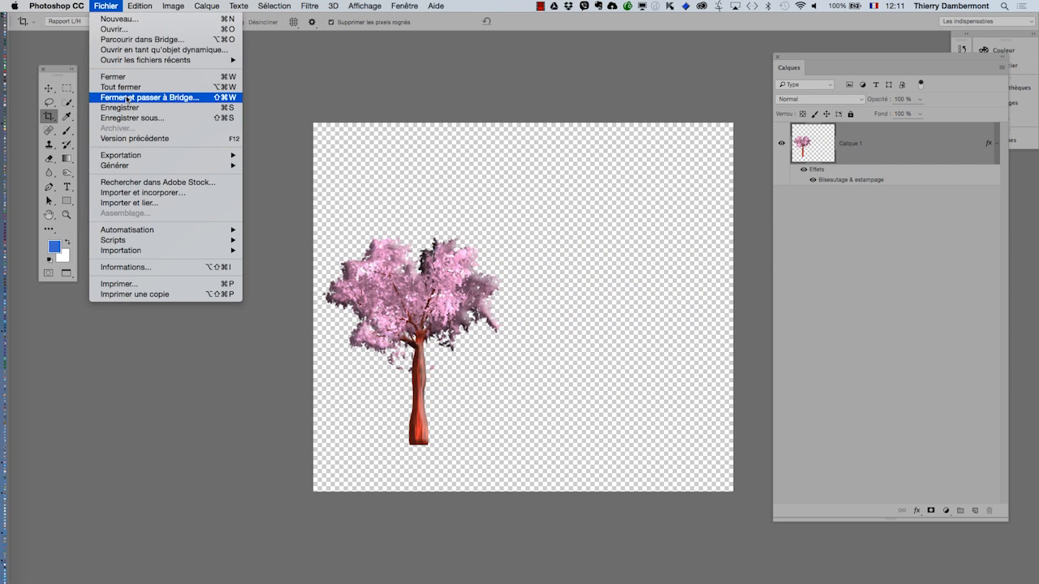
left_click(97, 5)
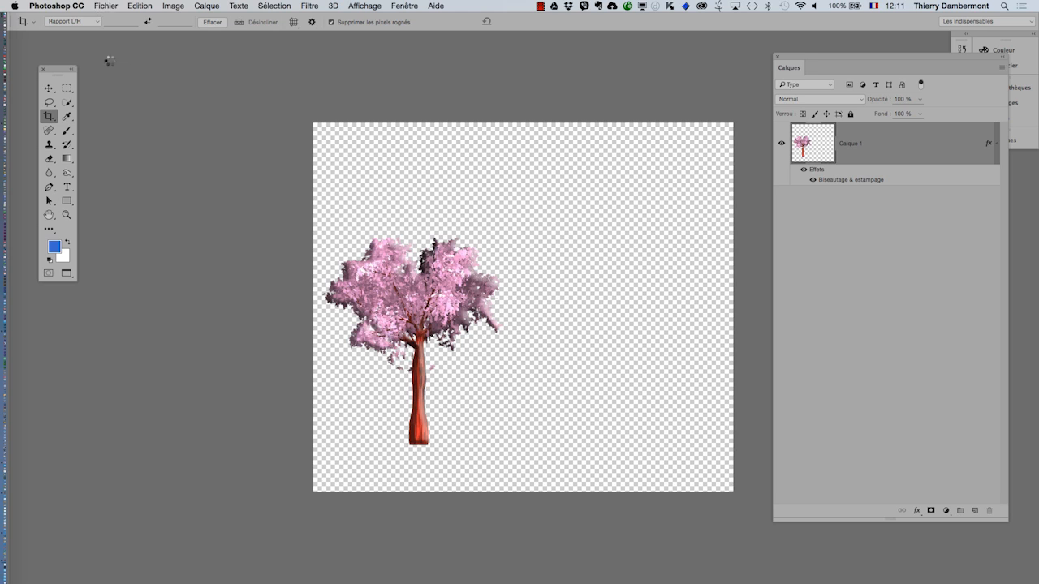
left_click(104, 6)
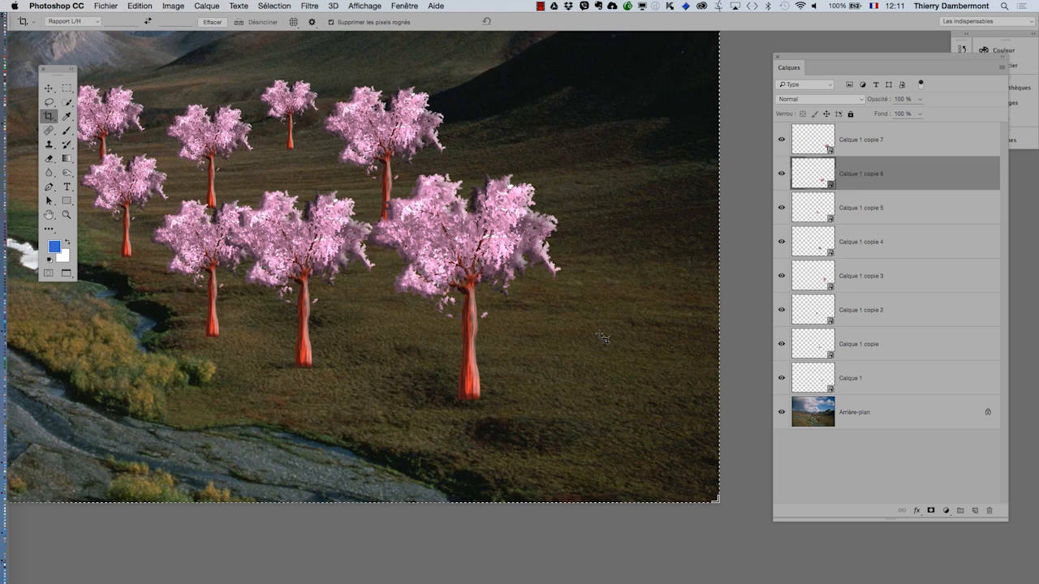
- Reopen the contents of the Calque 1 copie 6 smart object, keeping the embedded colour profile
scroll(509, 333, "down", 2)
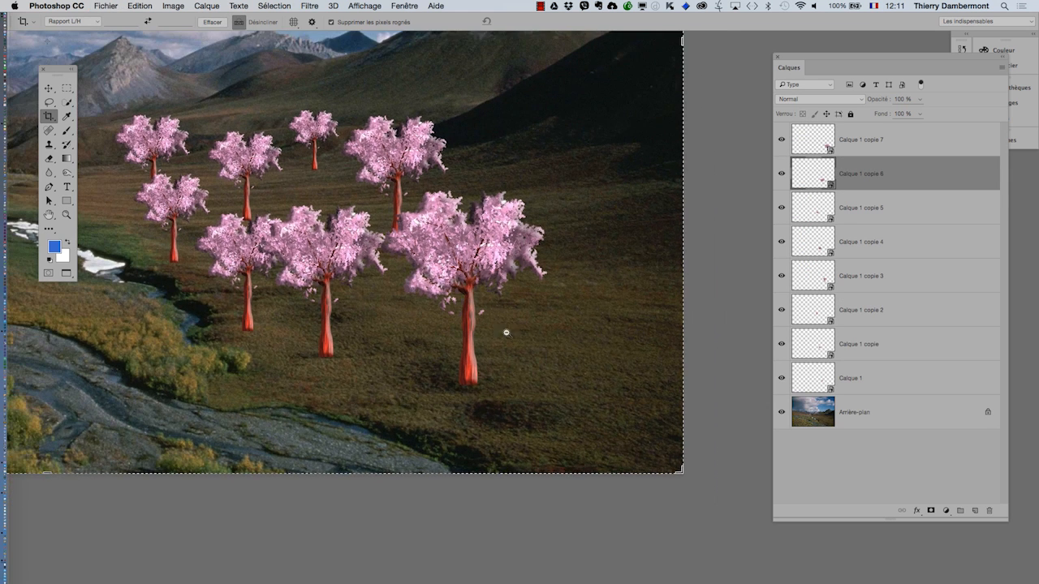
scroll(533, 348, "down", 1)
double_click(821, 174)
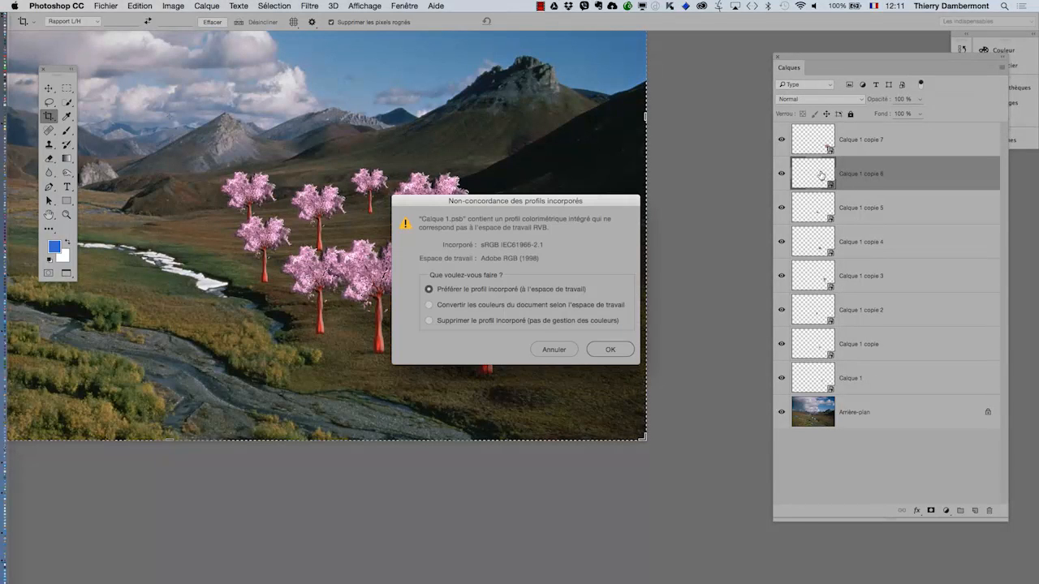
left_click(622, 351)
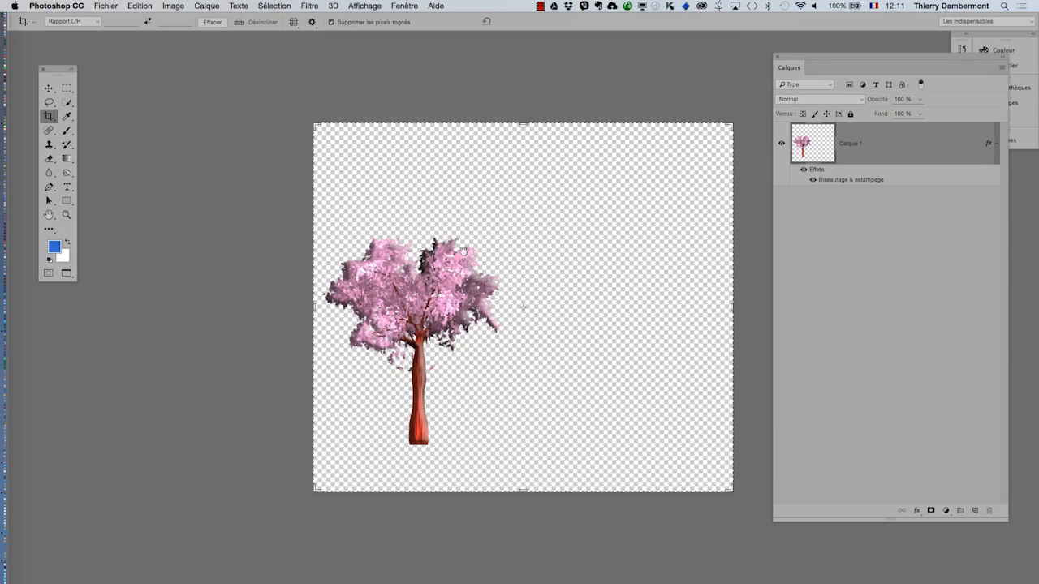
- Move the Layers panel closer to the canvas and duplicate the Calque 1 tree layer
key("v")
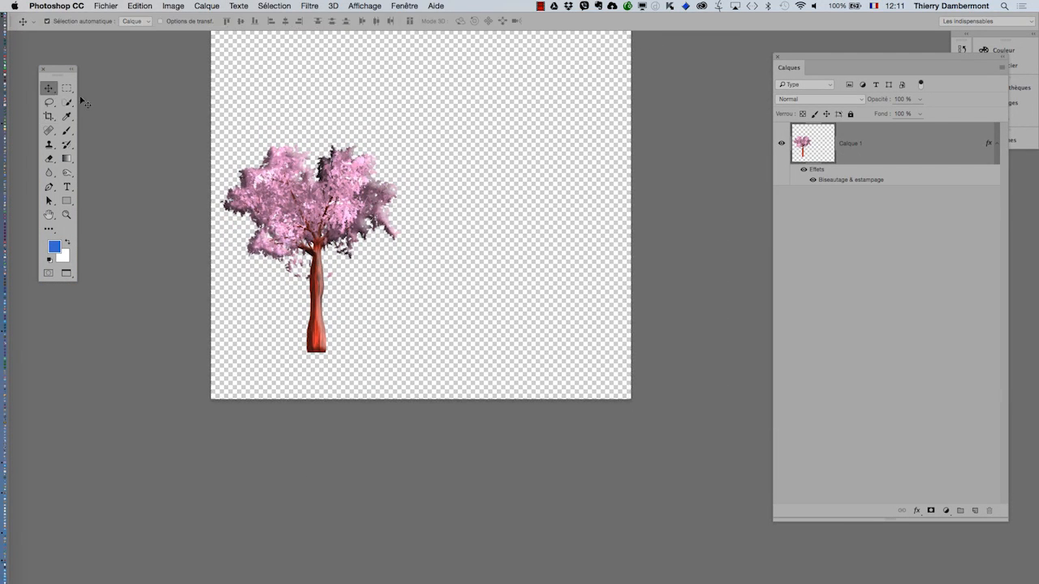
left_click_drag(801, 55, 696, 38)
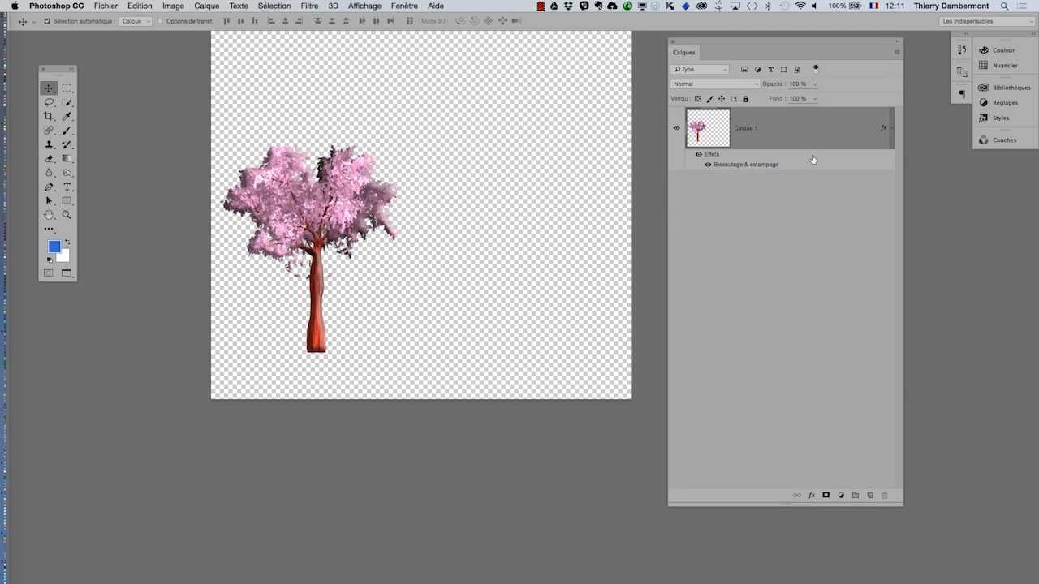
left_click_drag(796, 133, 872, 496)
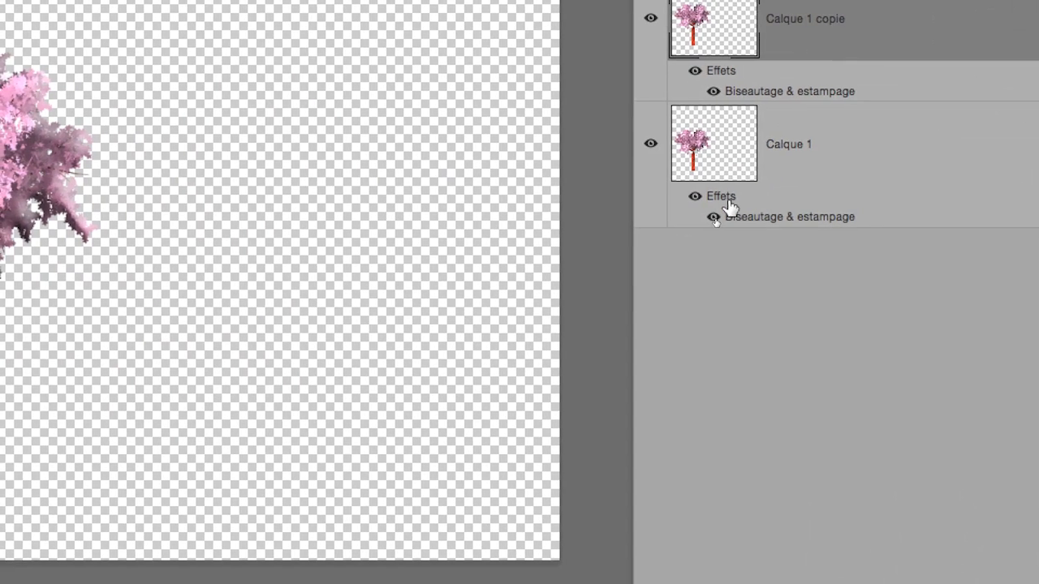
- Remove the bevel and emboss effects from both Calque 1 and Calque 1 copie
left_click_drag(714, 219, 794, 300)
left_click_drag(782, 255, 970, 583)
left_click_drag(703, 112, 1035, 583)
left_click_drag(844, 415, 844, 414)
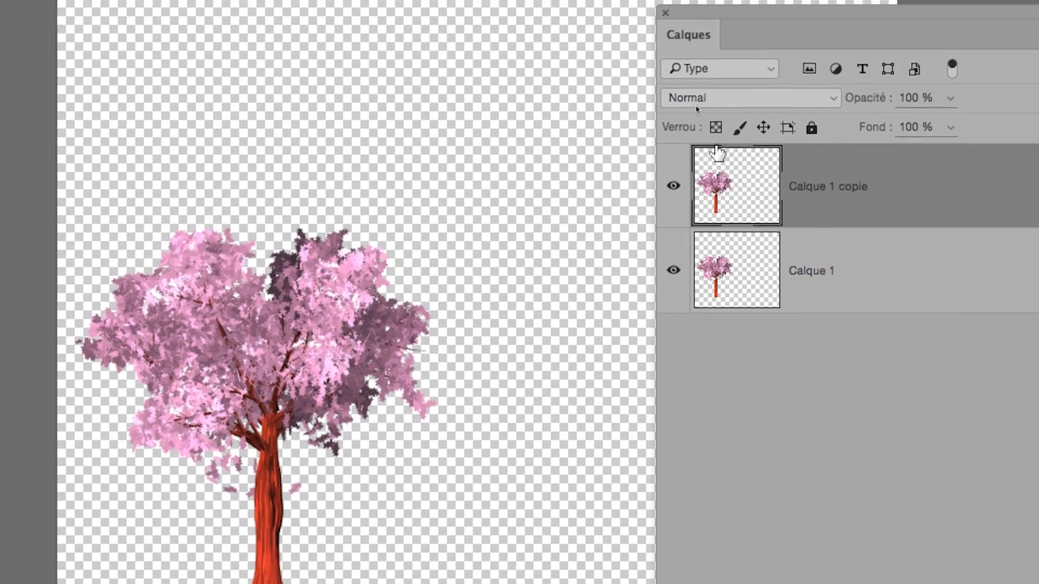
- Fill Calque 1 copie with black while its transparent pixels are locked, and place it beneath Calque 1
left_click(705, 93)
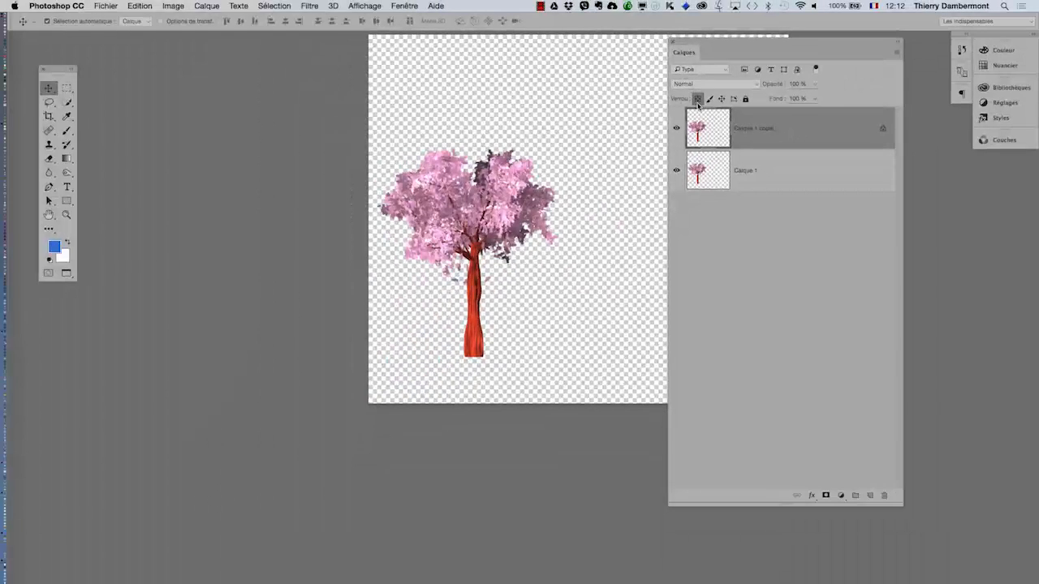
left_click(139, 6)
left_click(154, 168)
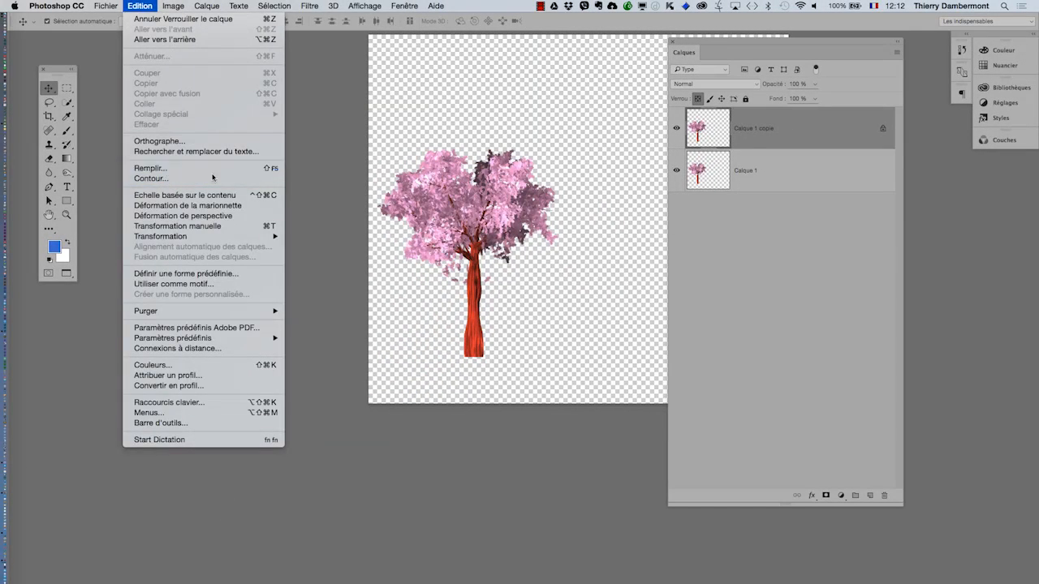
left_click(599, 237)
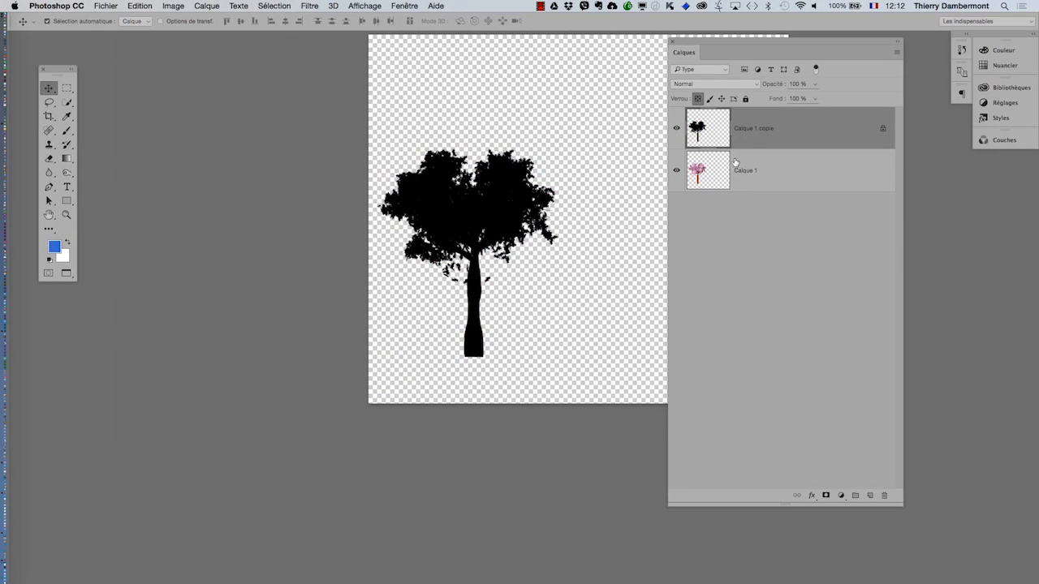
left_click_drag(573, 158, 377, 163)
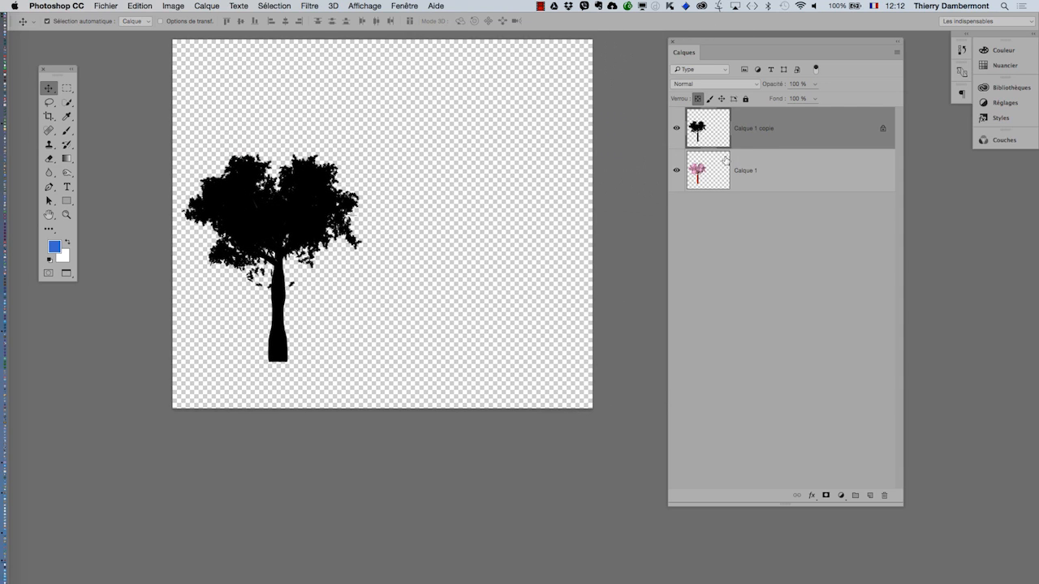
left_click_drag(769, 138, 758, 187)
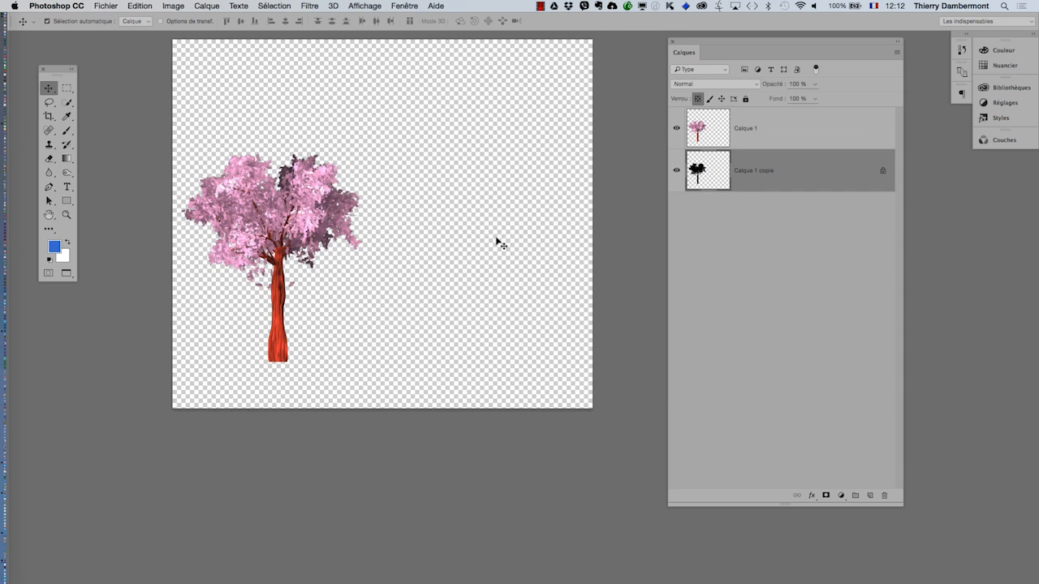
- Distort the black tree copy with Free Transform into a flattened ground shadow stretching rightward from the trunk base
key("super+t")
left_click_drag(363, 155, 561, 322)
left_click_drag(183, 158, 398, 288)
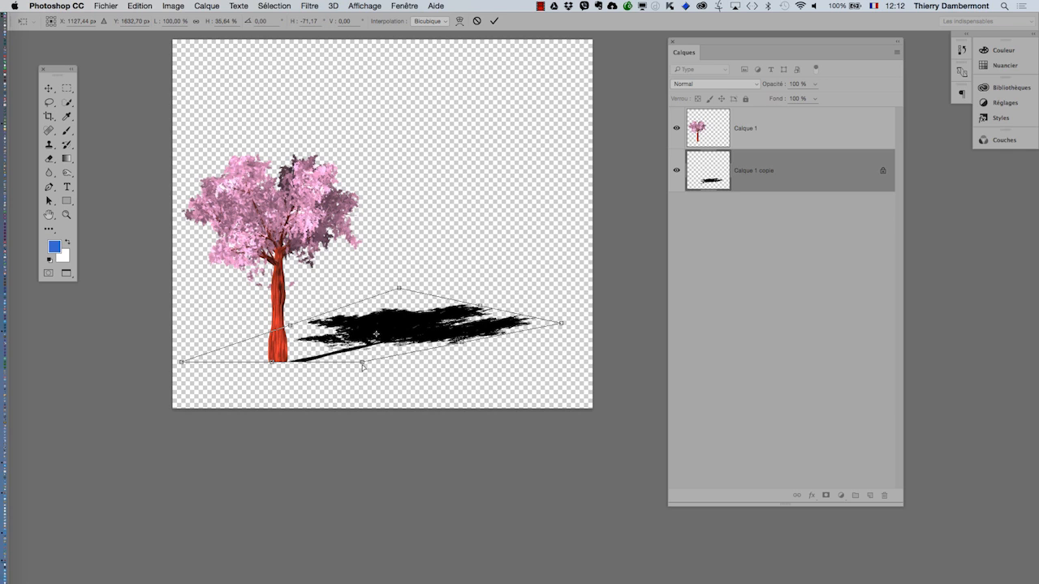
left_click_drag(363, 366, 332, 362)
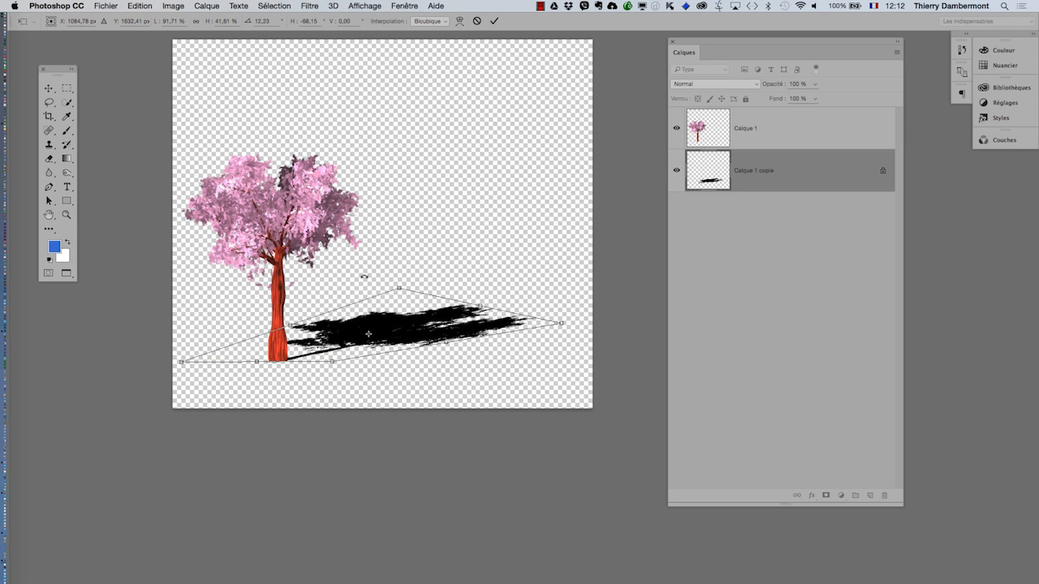
left_click_drag(399, 290, 443, 286)
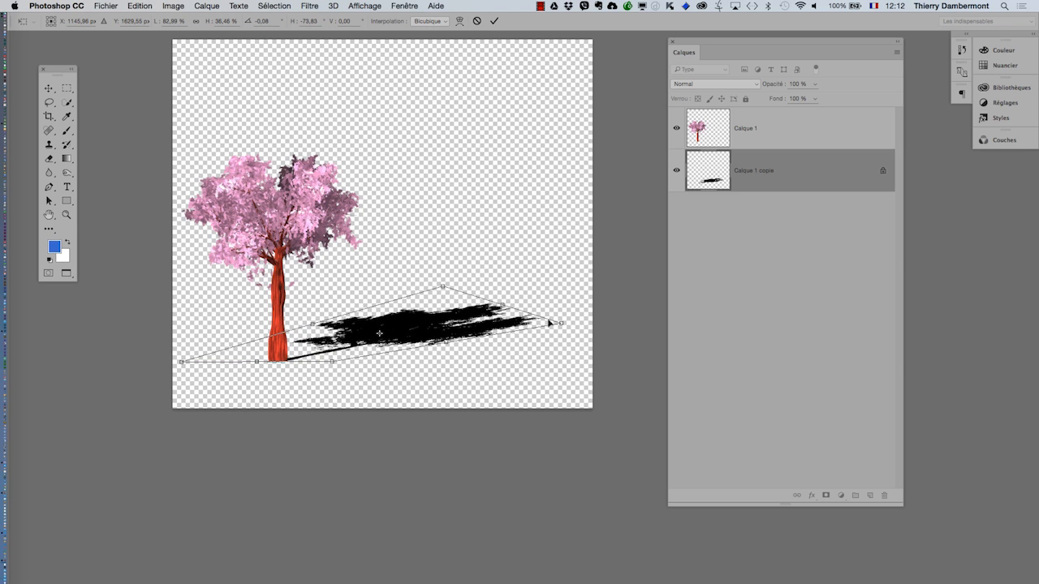
mouse_move(563, 325)
left_mouse_down()
mouse_move(592, 322)
mouse_move(582, 323)
left_mouse_up()
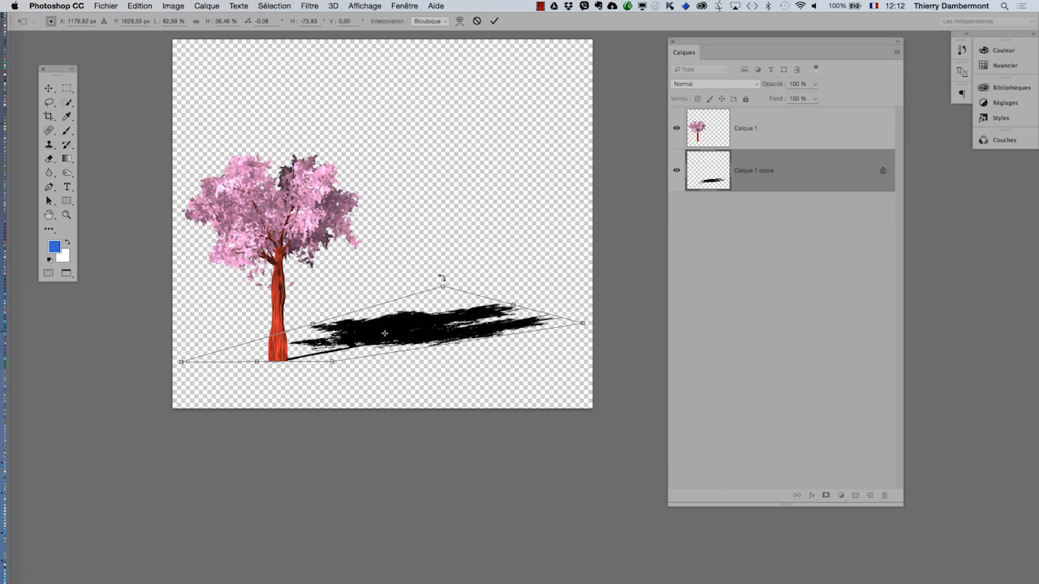
left_click_drag(443, 288, 467, 282)
left_click(494, 21)
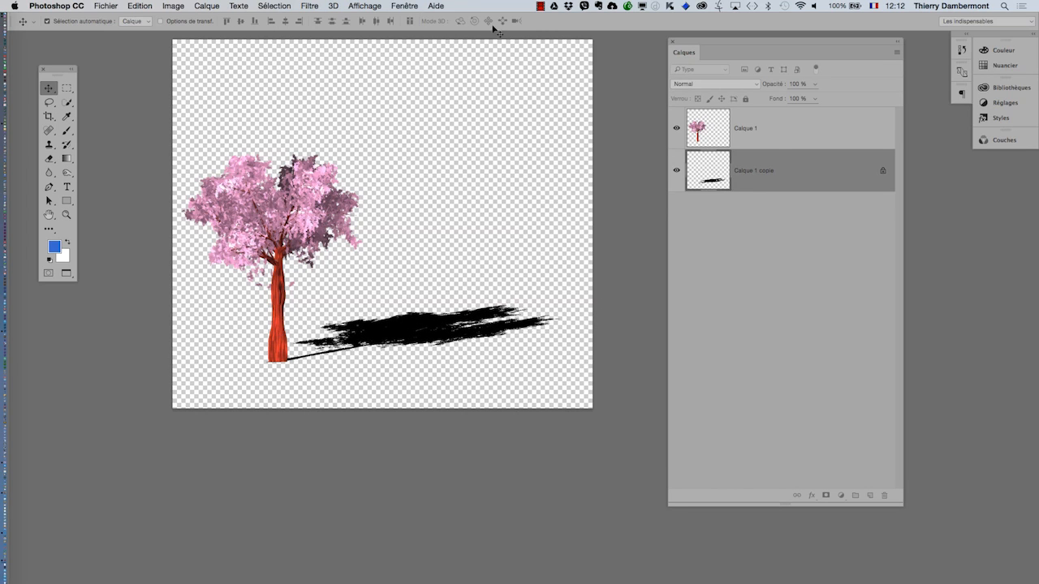
- Add a white layer mask to the black shadow layer Calque 1 copie
left_click(207, 6)
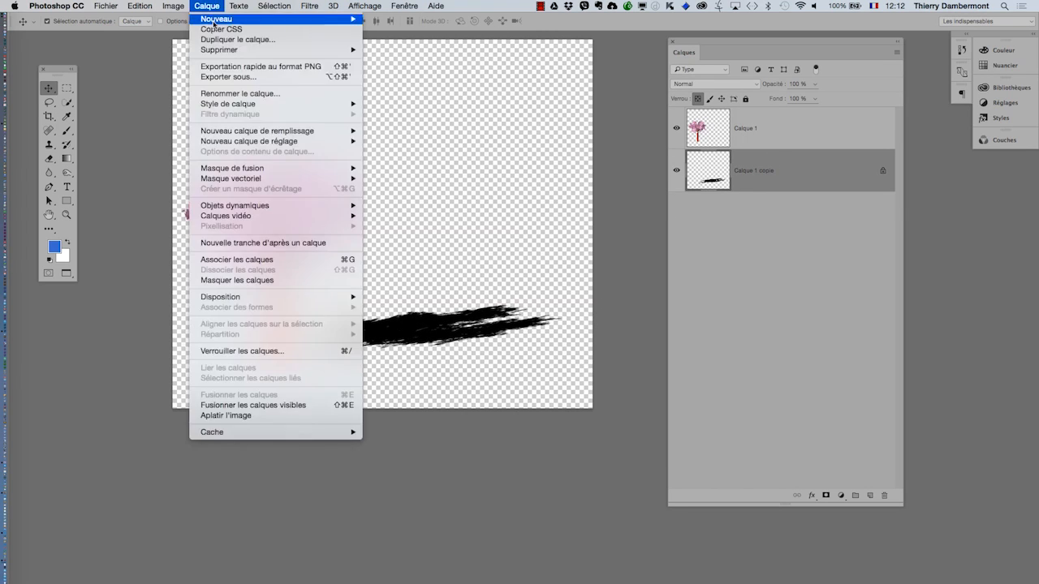
mouse_move(256, 169)
left_click(377, 169)
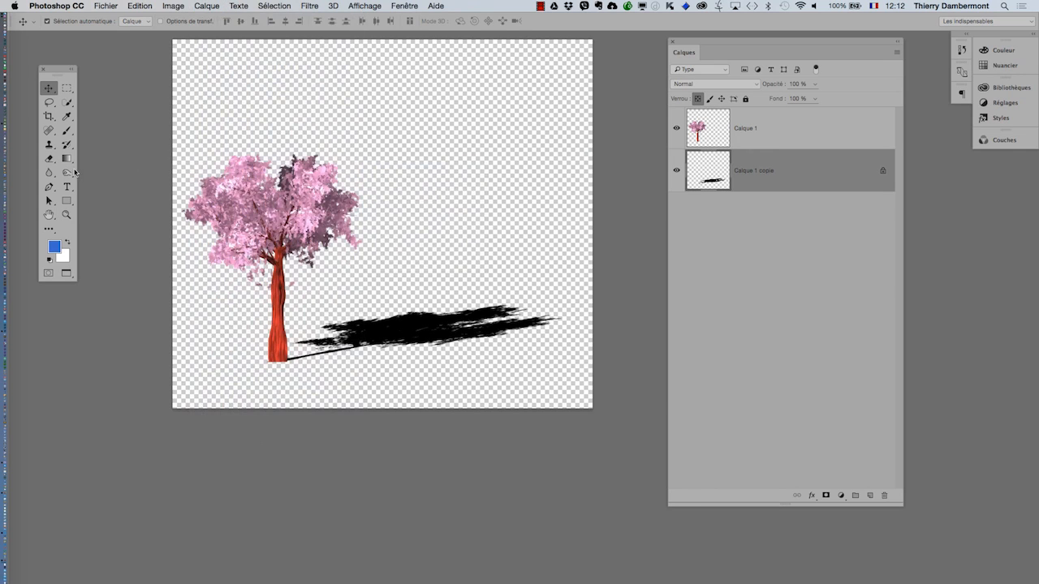
- Fade the shadow's far end with a white-to-black linear gradient on its mask, redrawing it until the whole shadow is softened
left_click(67, 159)
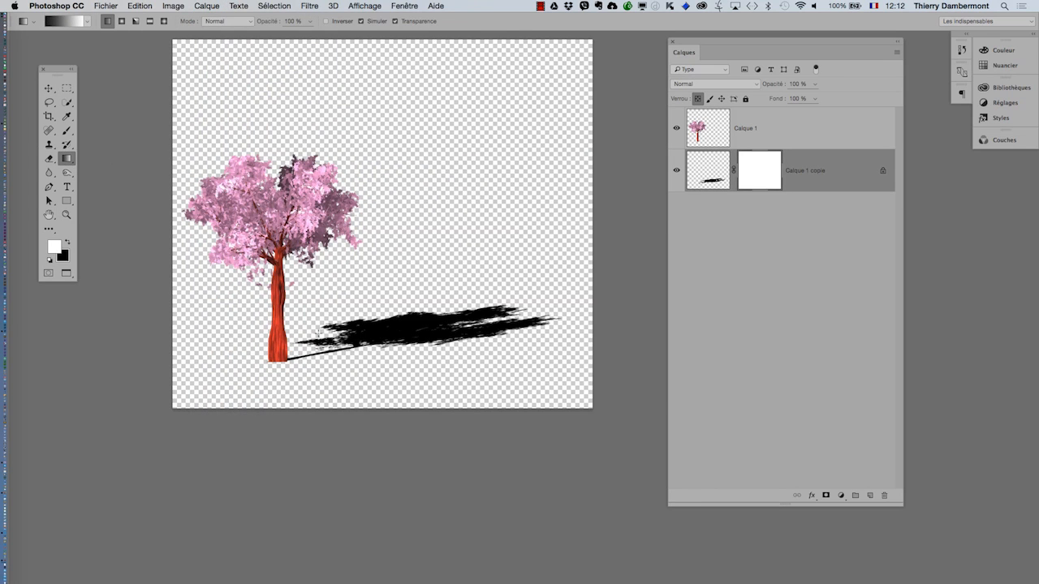
mouse_move(289, 358)
left_mouse_down()
mouse_move(493, 299)
mouse_move(289, 365)
left_mouse_up()
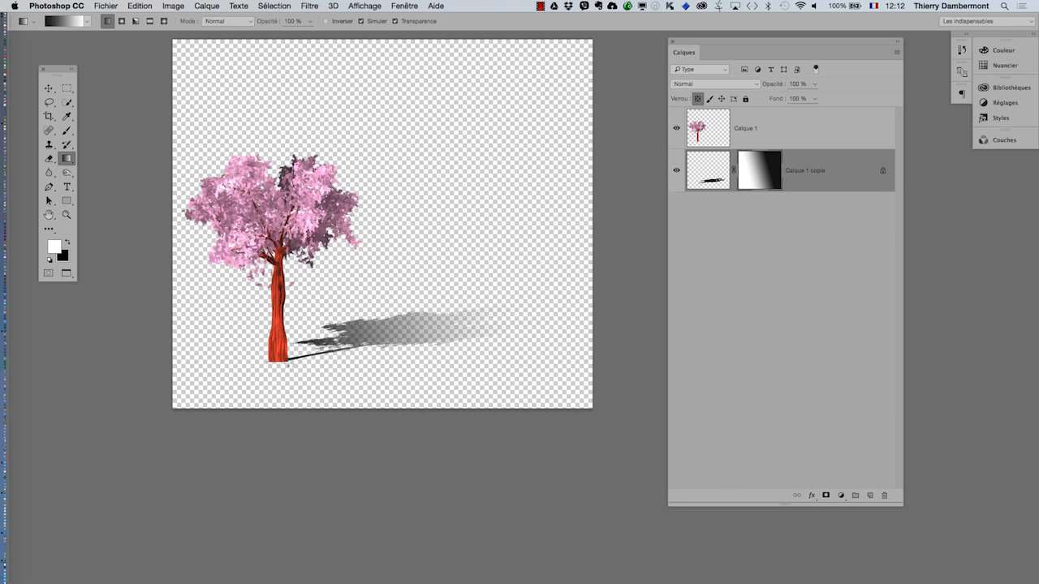
left_click_drag(529, 276, 371, 333)
left_click_drag(542, 288, 405, 378)
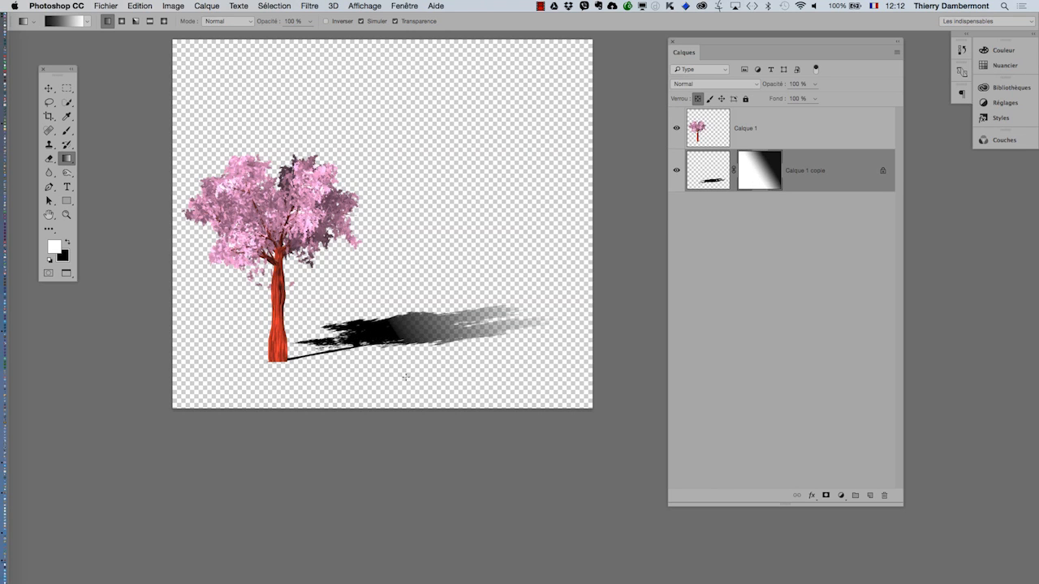
left_click_drag(516, 278, 240, 401)
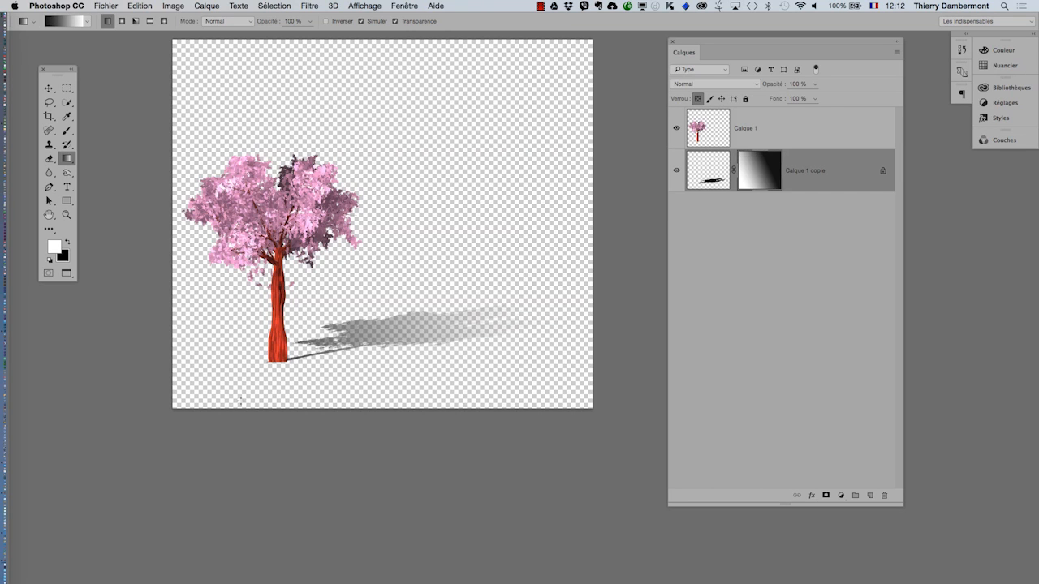
- Try different diagonal gradients on the shadow layer's mask, undoing the one that fades the shadow too much
left_click_drag(485, 309, 333, 389)
key("super+z")
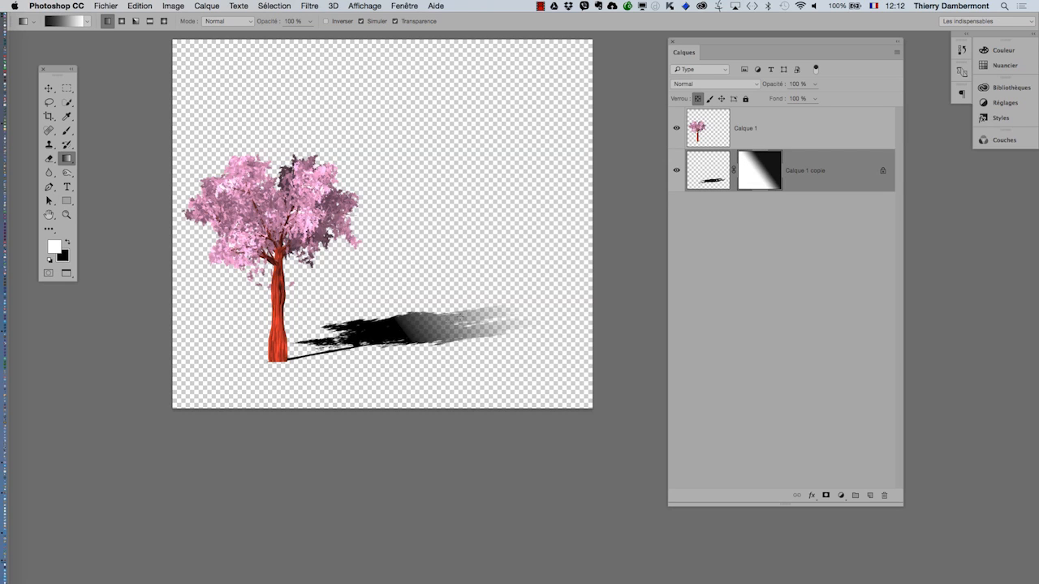
key("super+z")
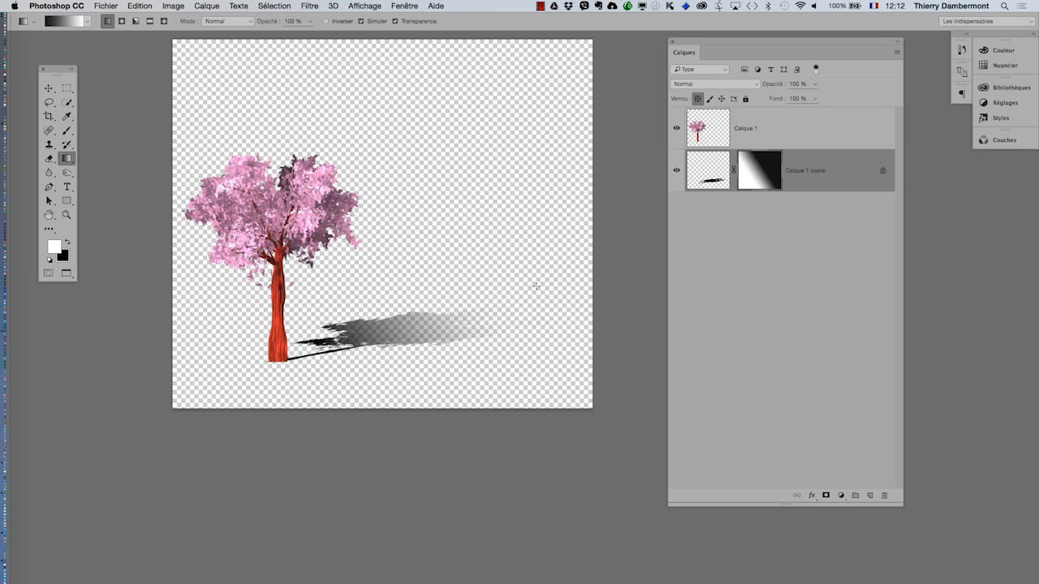
left_click_drag(536, 286, 428, 375)
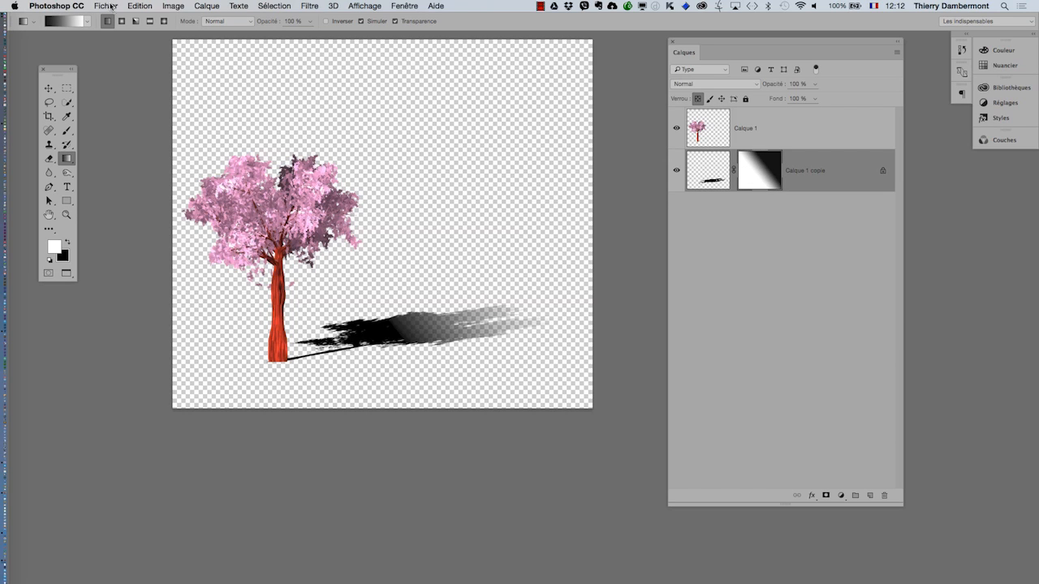
- Set the shadow layer Calque 1 copie to 78 % opacity and redraw its mask gradient as a short diagonal fade
left_click(816, 84)
left_click_drag(799, 99, 804, 98)
left_click_drag(488, 301, 386, 351)
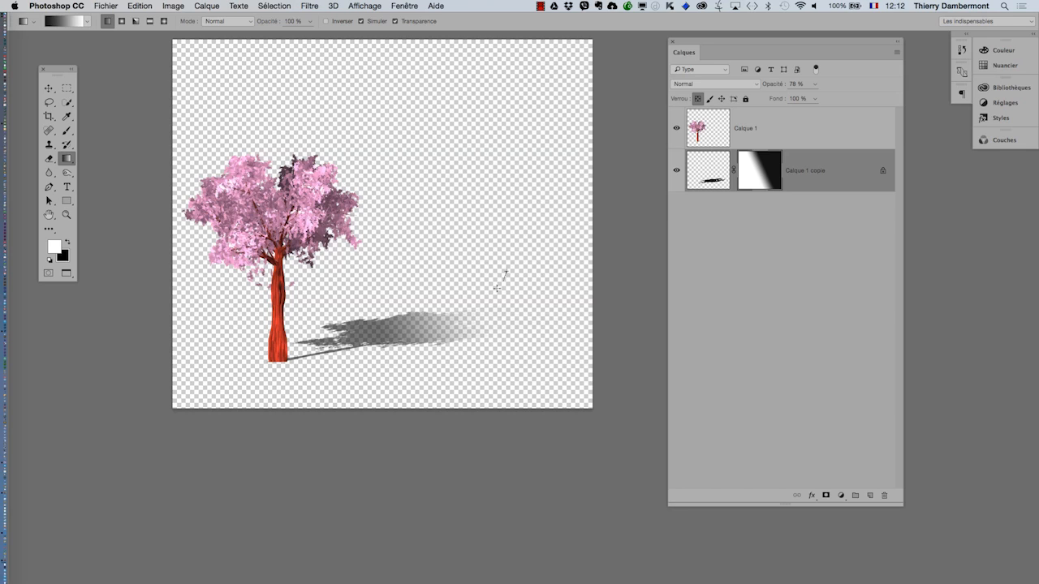
left_click_drag(497, 288, 474, 305)
- Save the tree smart object's contents and close it to return to the landscape document
left_click(105, 6)
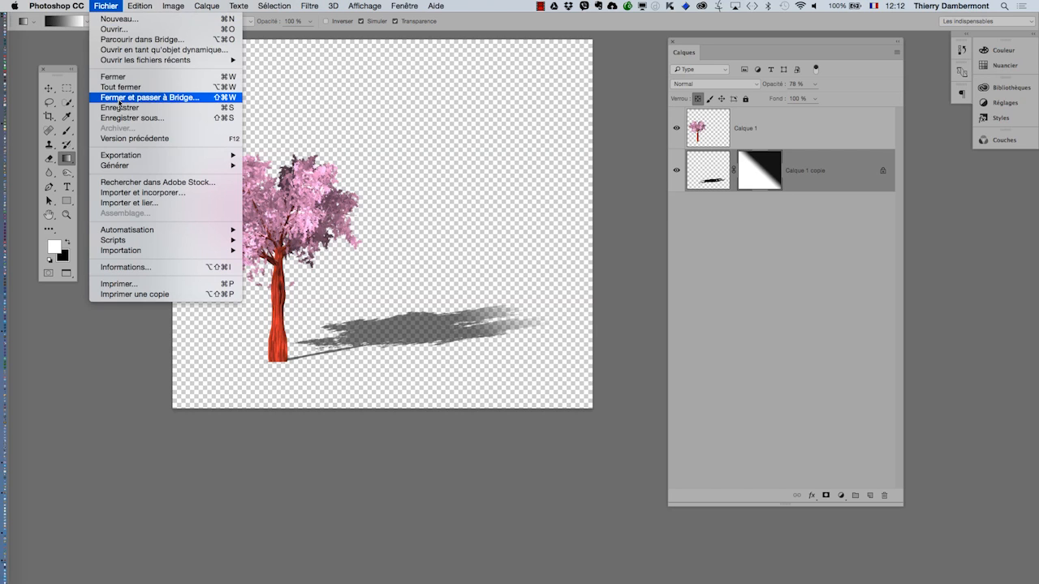
left_click(162, 117)
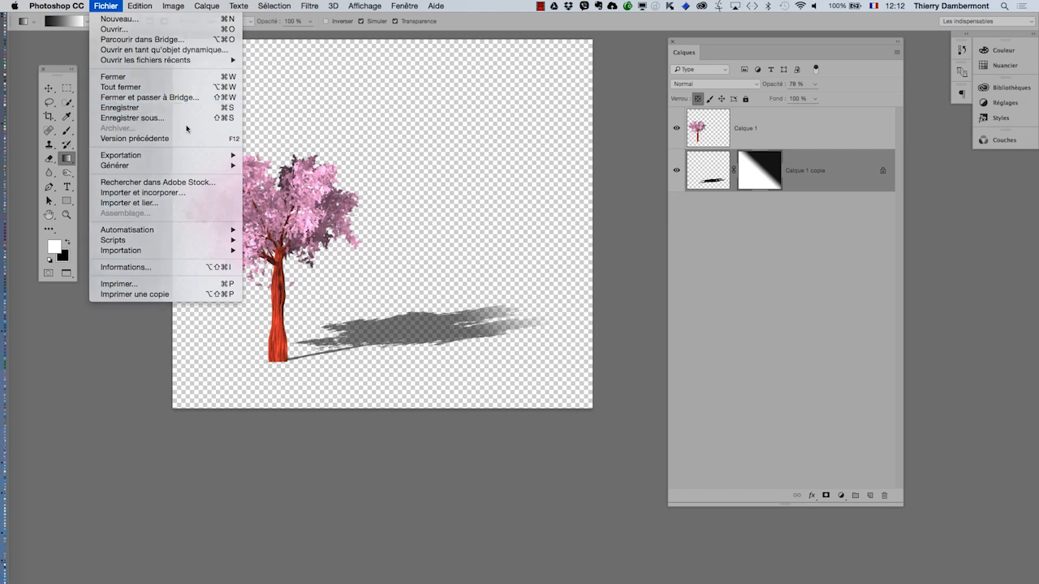
left_click(113, 5)
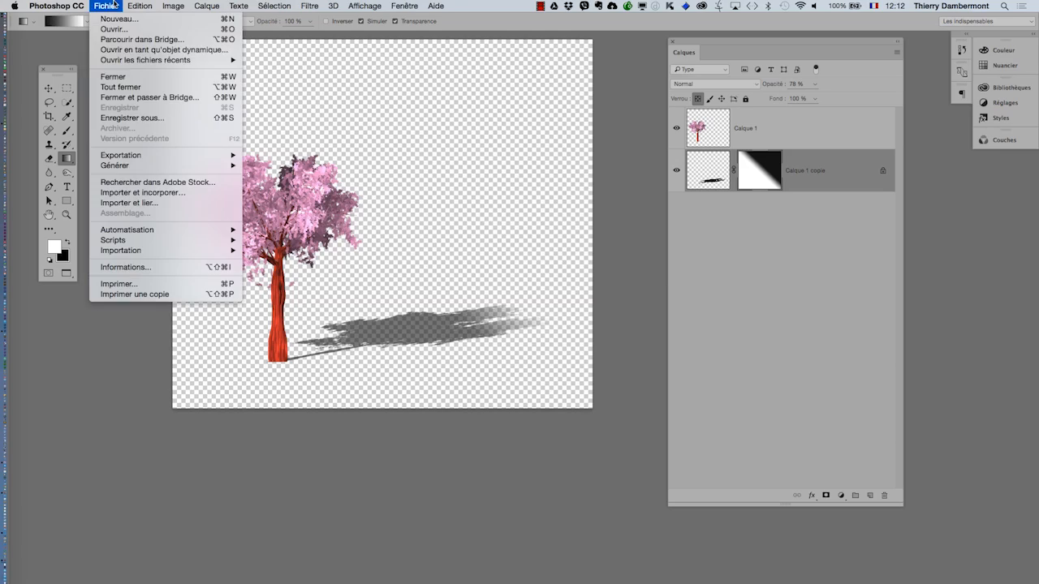
left_click(124, 77)
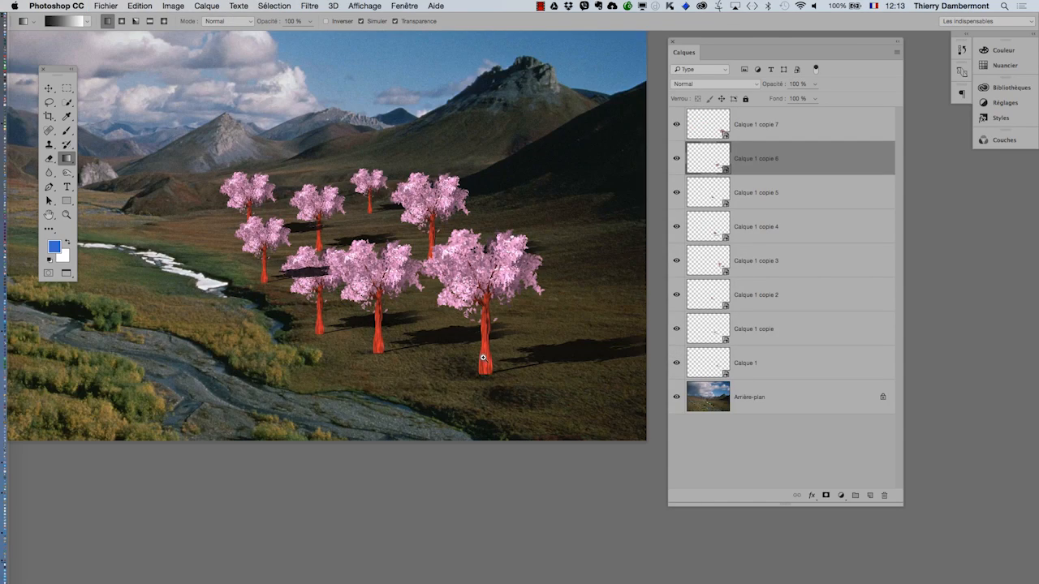
- Examine the tree shadows up close in the landscape, checking where they fall across neighbouring trees
key("super+plus")
key("super+plus")
key("Tab")
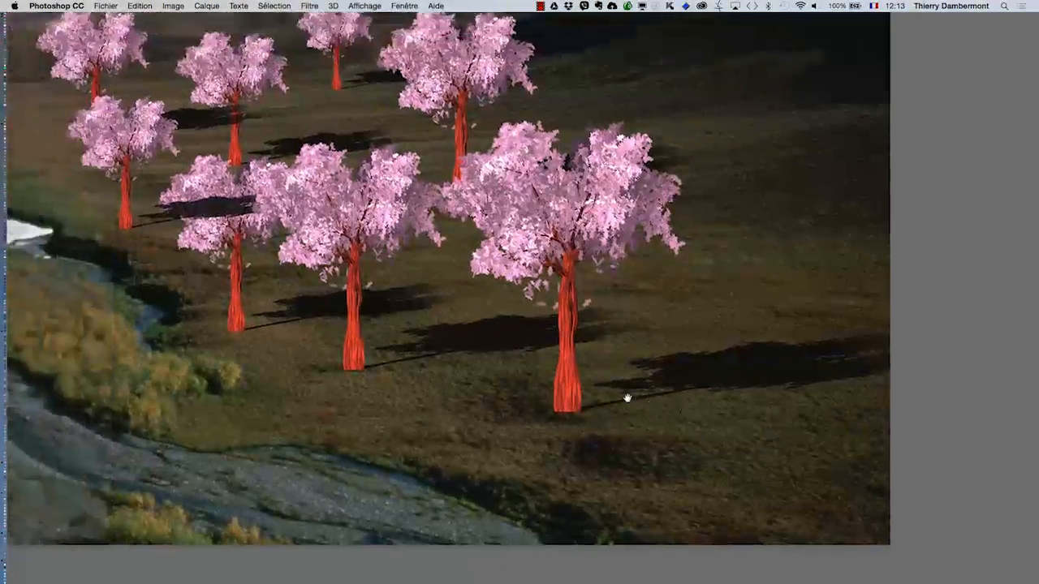
left_click_drag(628, 398, 683, 422)
left_click(292, 271, "super")
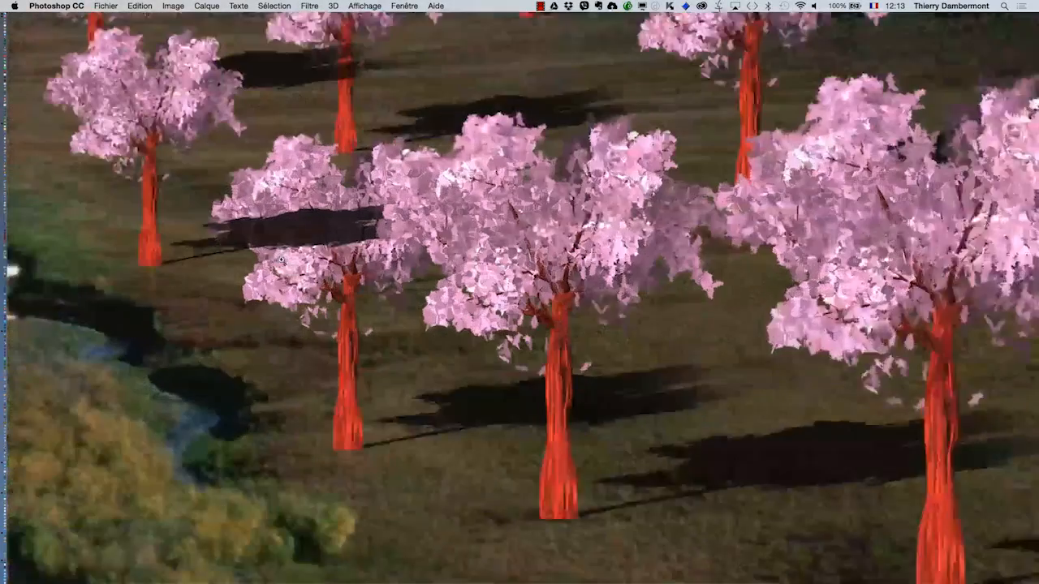
key("super+0")
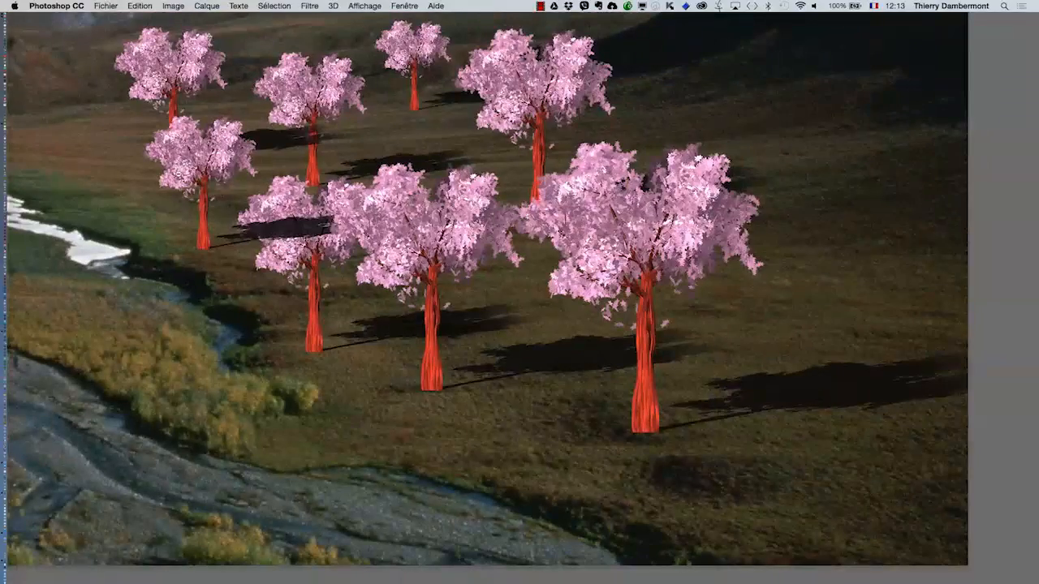
key("Tab")
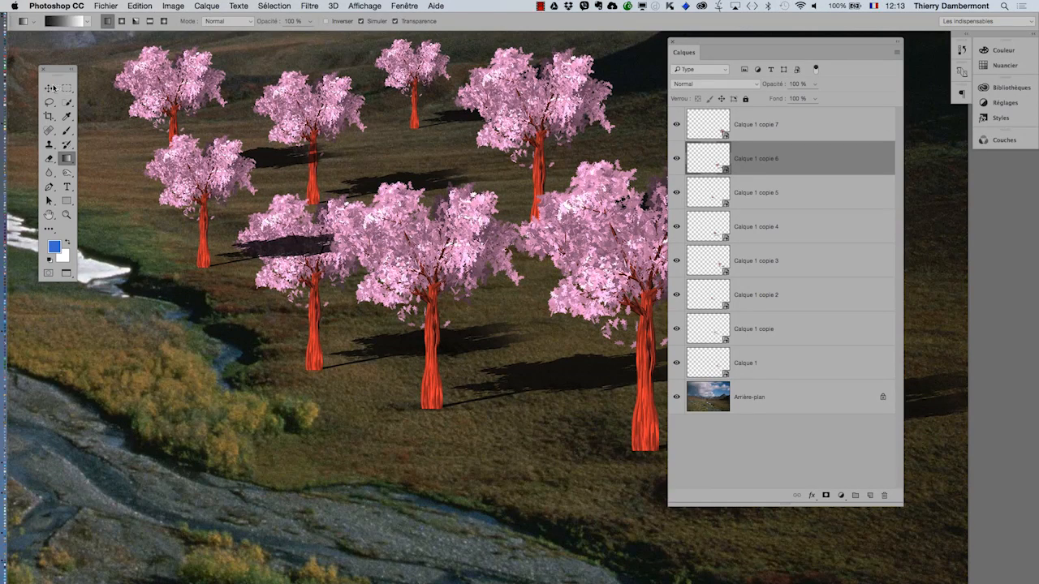
- Select the tree layers Calque 1 copie 5 and Calque 1 copie 2 and move each directly above Arrière-plan
left_click(51, 89)
left_click(193, 181)
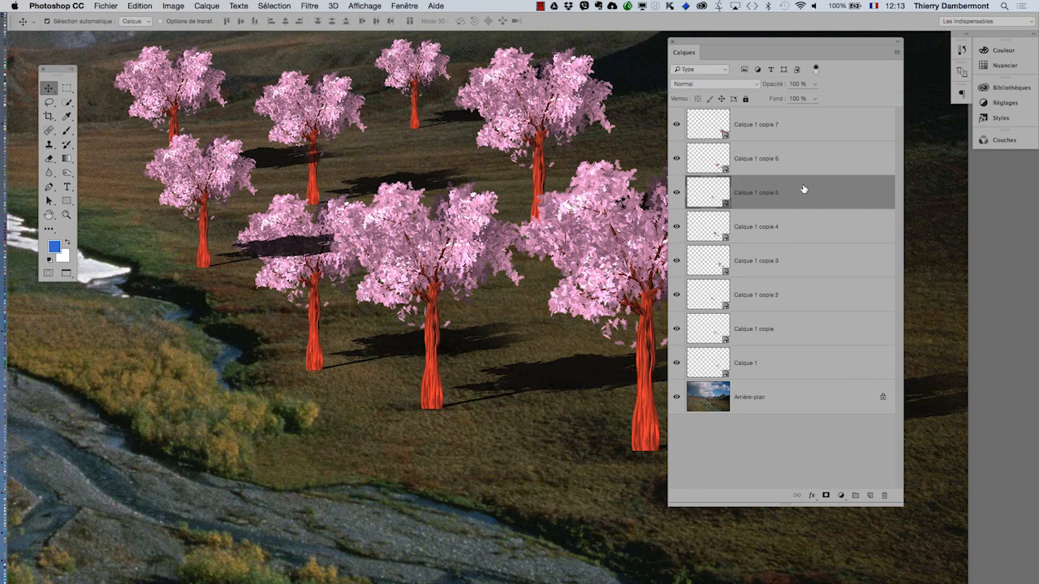
left_click_drag(803, 189, 784, 375)
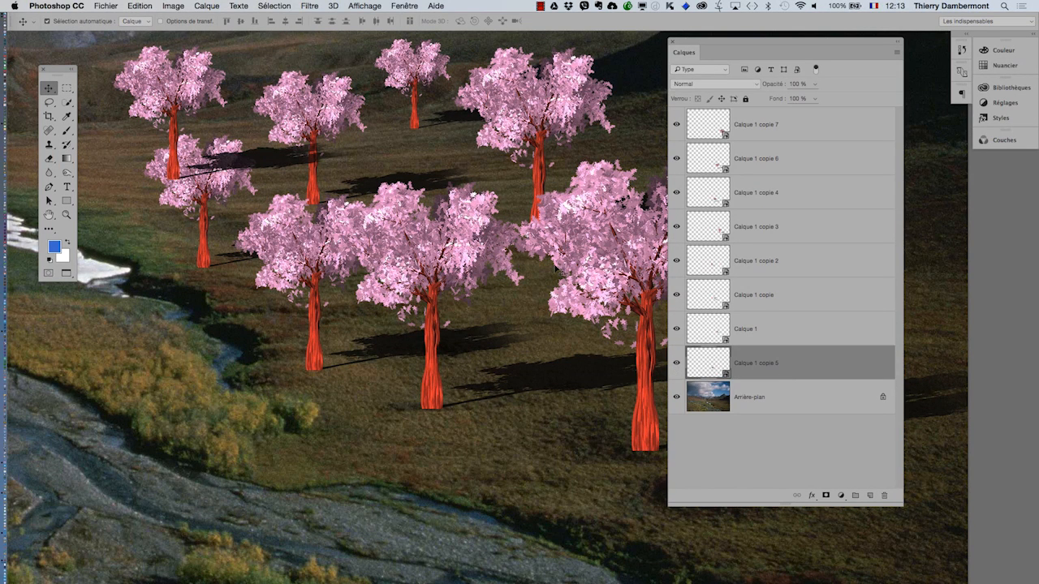
left_click(192, 88)
left_click_drag(769, 249, 778, 368)
- Save the landscape as a new Photoshop file named arctic-national-park-landscape-03.psd in the arbres et feu folder
left_click(527, 268, "alt")
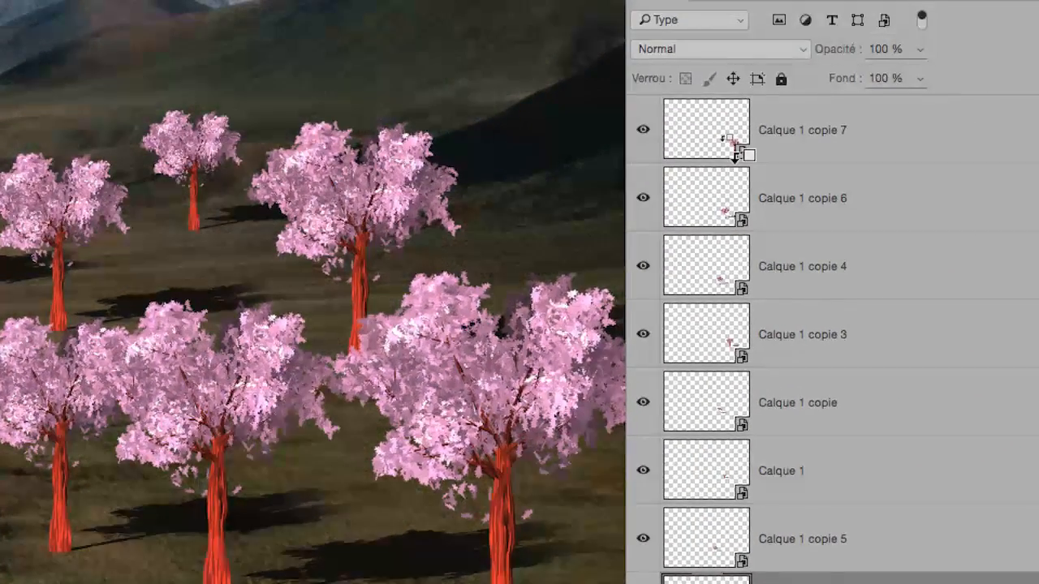
scroll(599, 200, "down", 1)
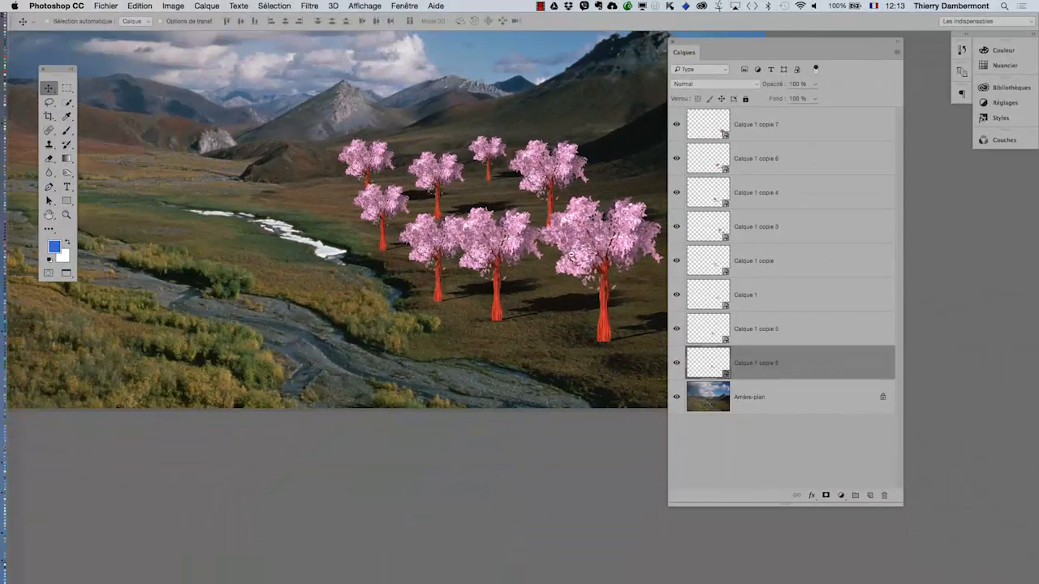
left_click_drag(536, 251, 431, 241)
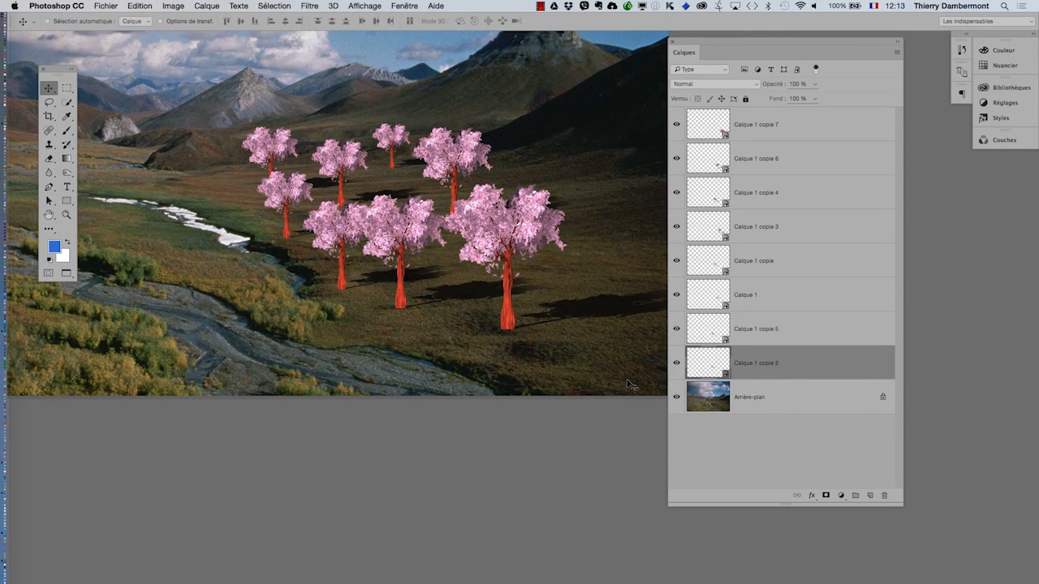
left_click(106, 5)
left_click(133, 118)
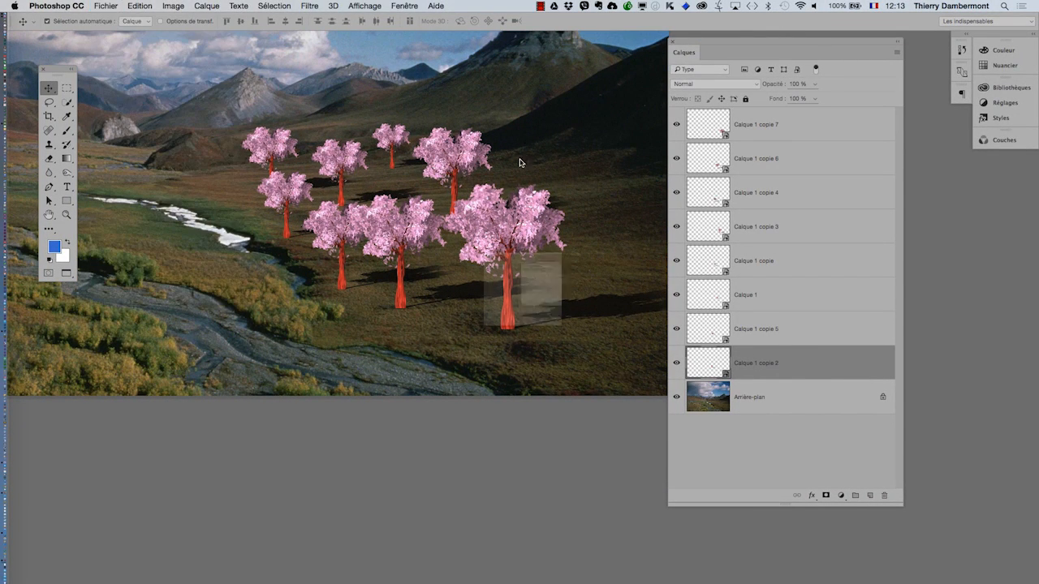
left_click(569, 53)
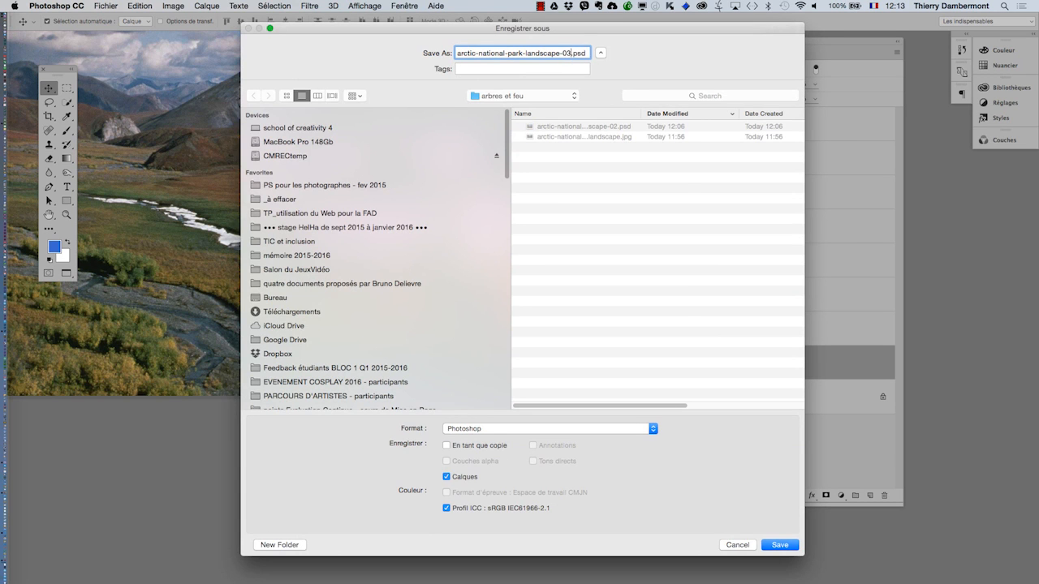
key("Return")
left_click(101, 5)
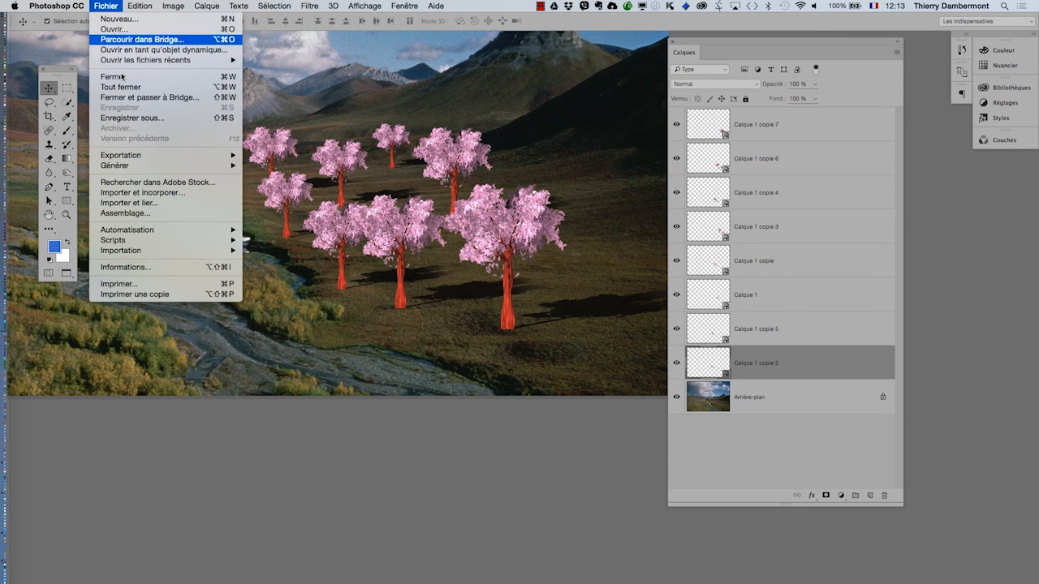
left_click(132, 119)
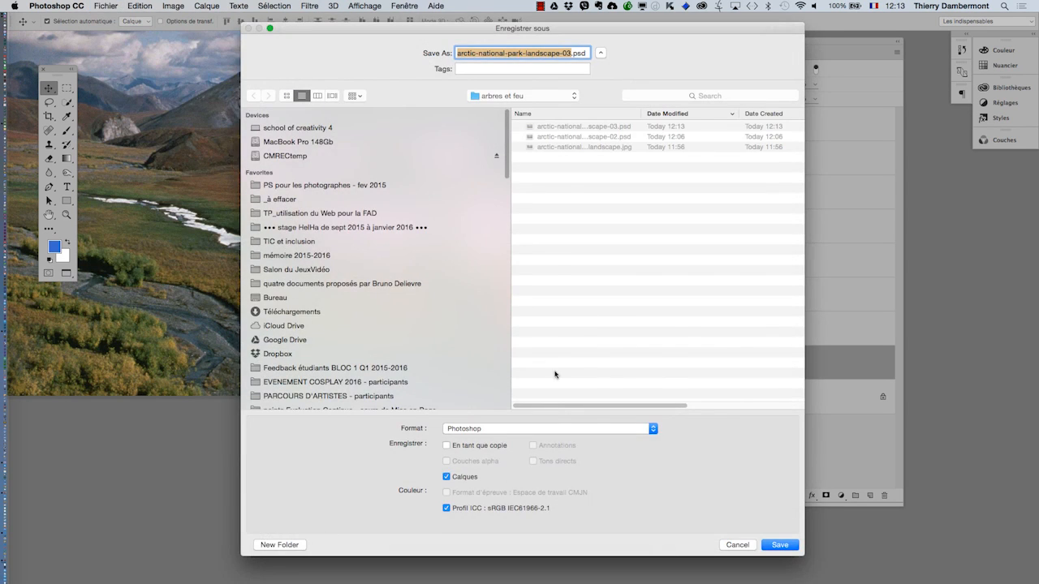
left_click(571, 54)
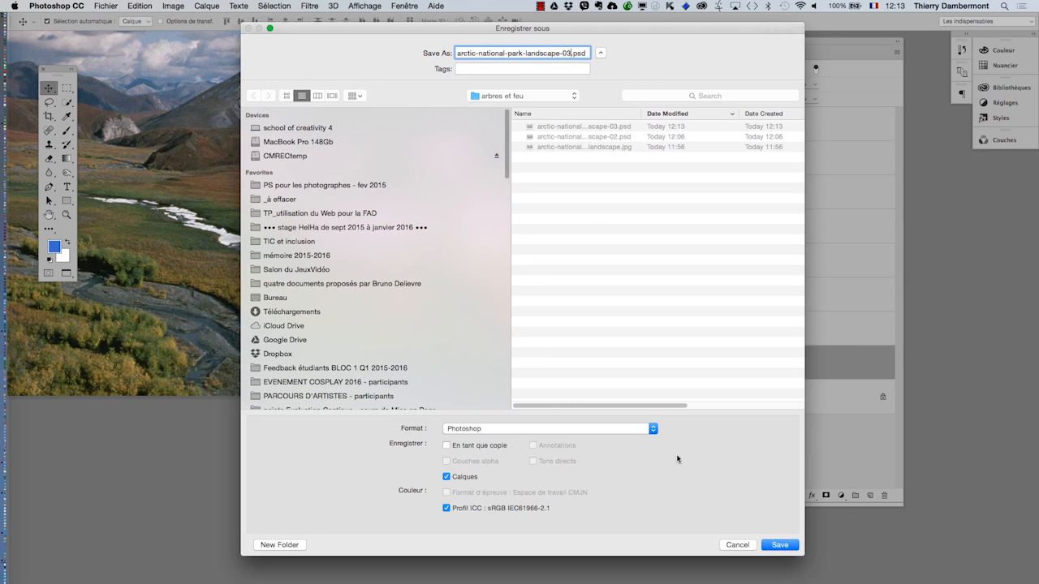
left_click(754, 548)
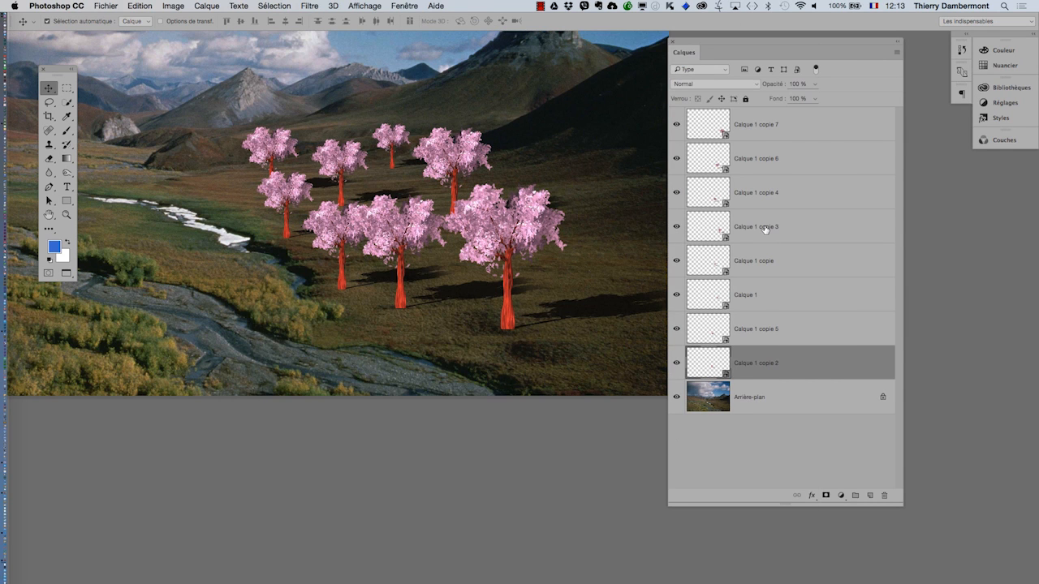
- Add a new empty layer above the topmost tree layer, Calque 1 copie 7
scroll(360, 262, "left", 10)
scroll(360, 262, "up", 5)
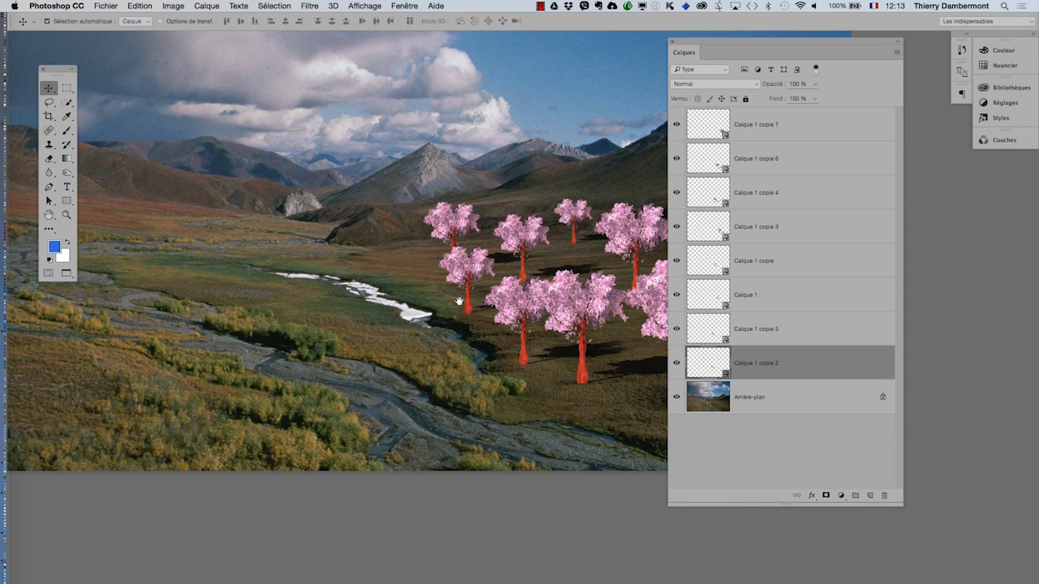
scroll(459, 301, "right", 10)
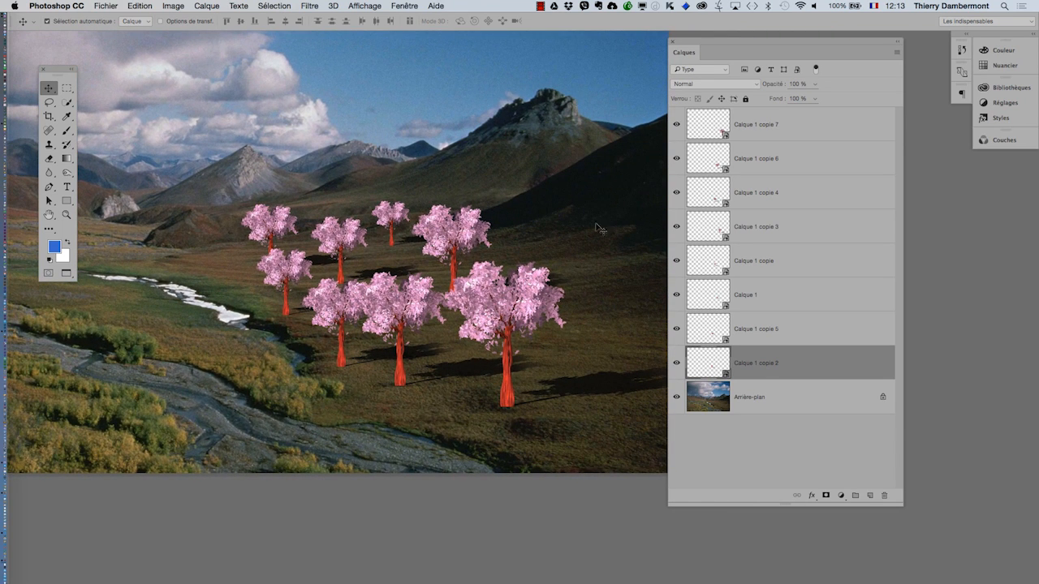
left_click(786, 138)
left_click(872, 495)
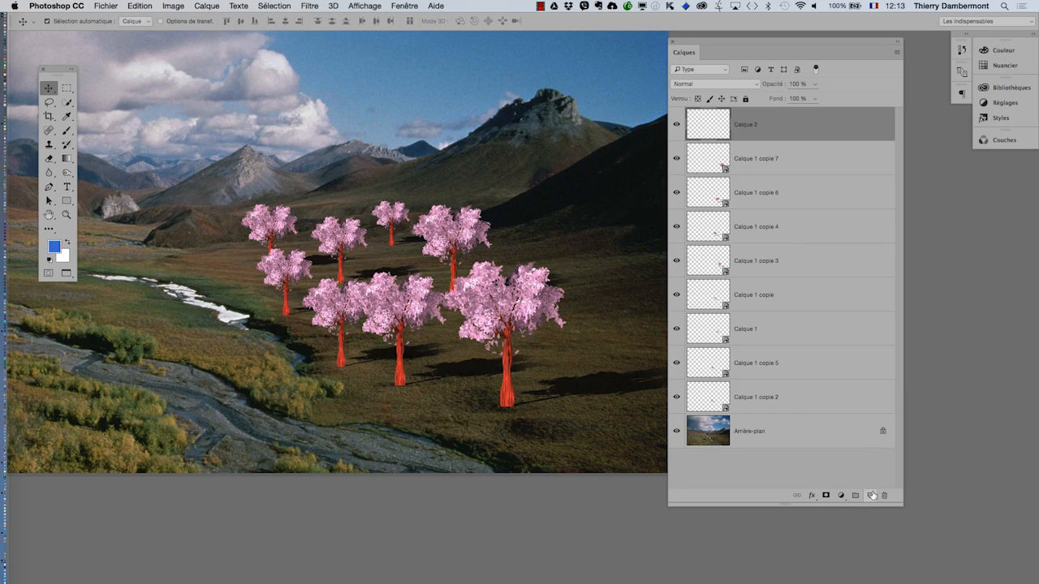
- Group all the tree layers from Calque 1 copie 7 down to Calque 1 copie 2, keeping the default group settings
left_click(809, 163)
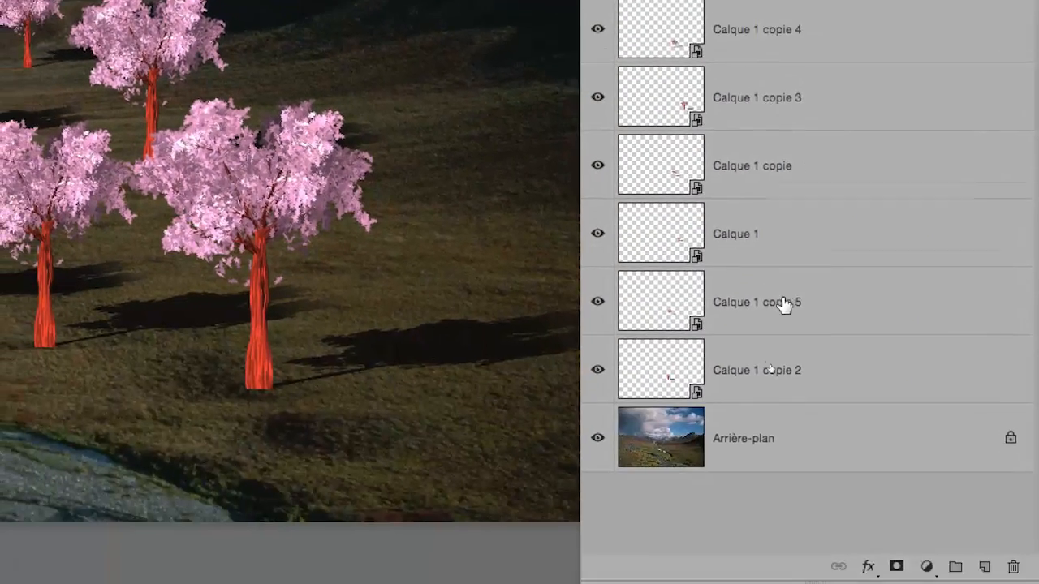
left_click(791, 349, "shift")
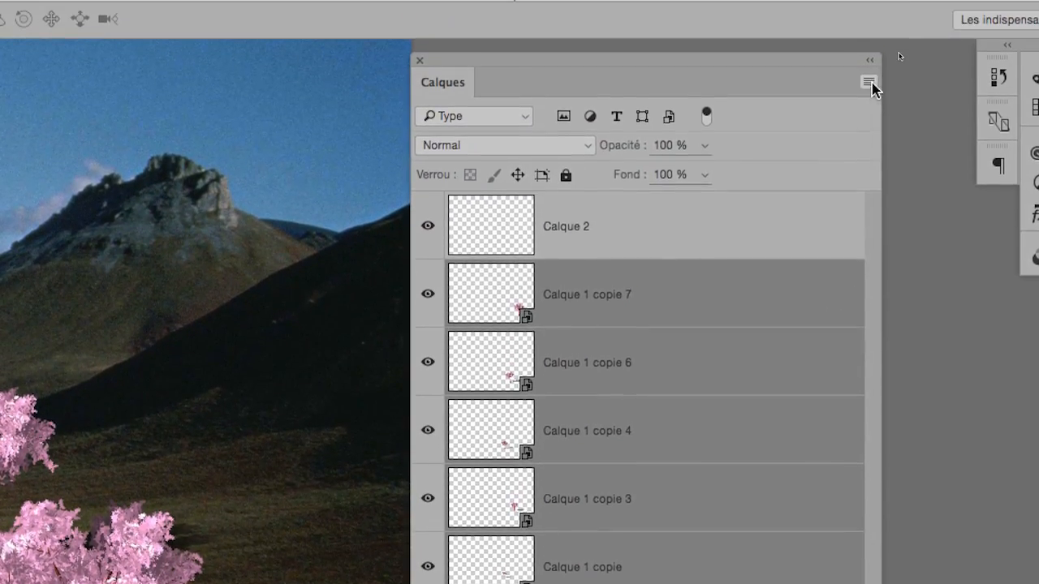
left_click(871, 88)
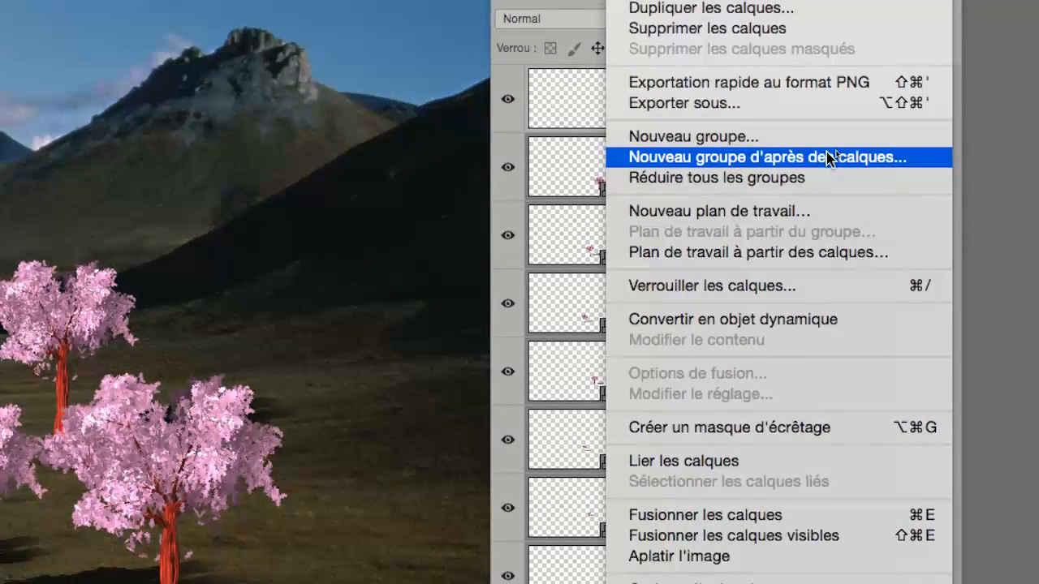
left_click(779, 273)
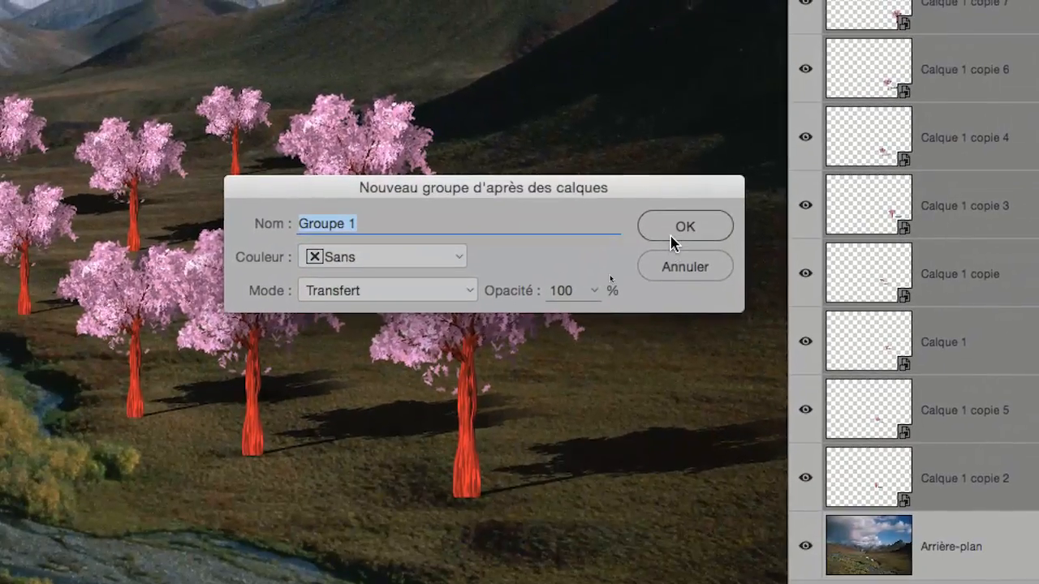
left_click(394, 388)
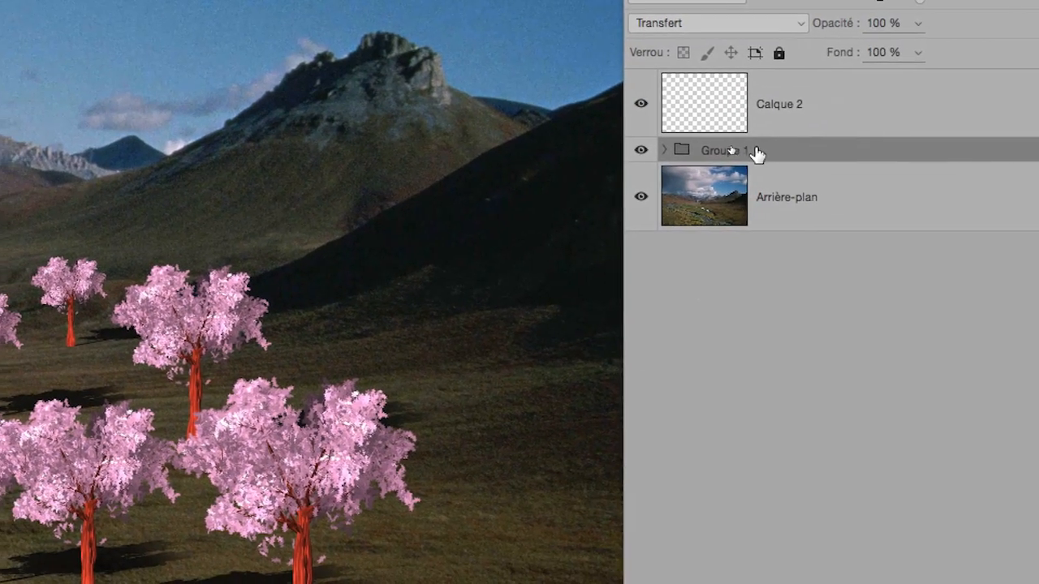
- Rename the tree group as arbres and check its contents by hiding and showing it
double_click(814, 4)
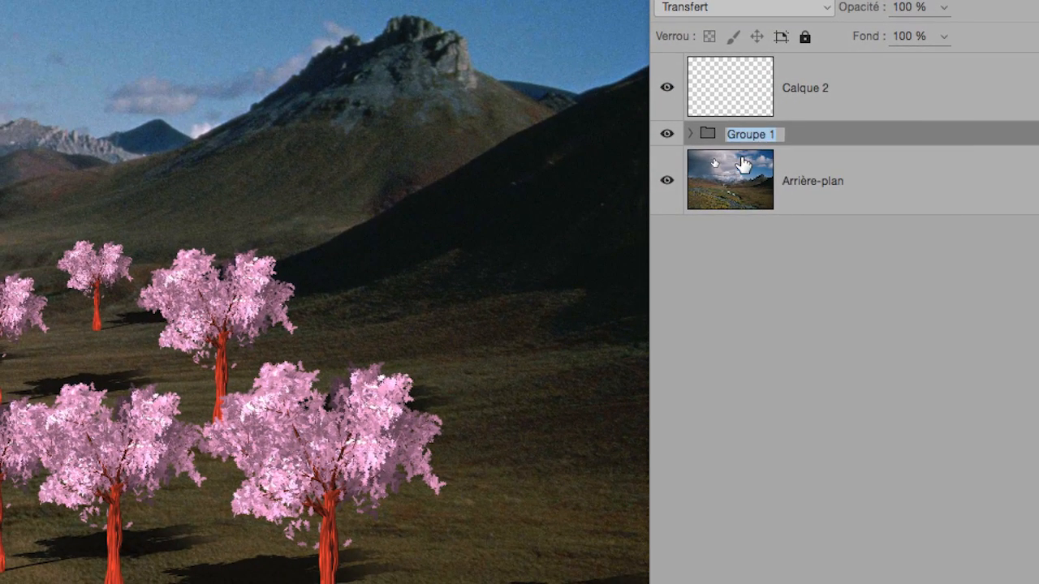
type("arbres")
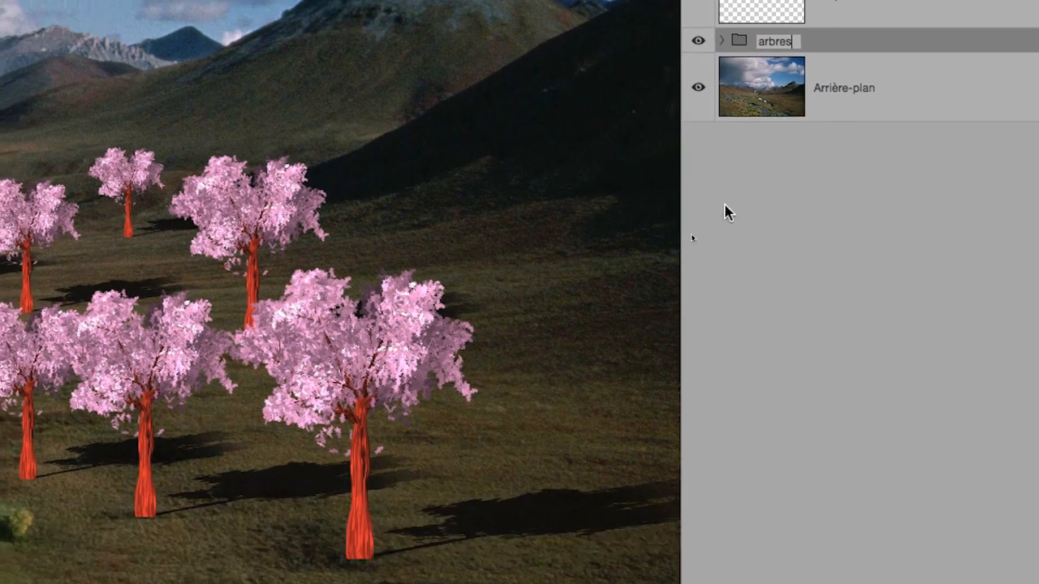
left_click(692, 303)
left_click(716, 149)
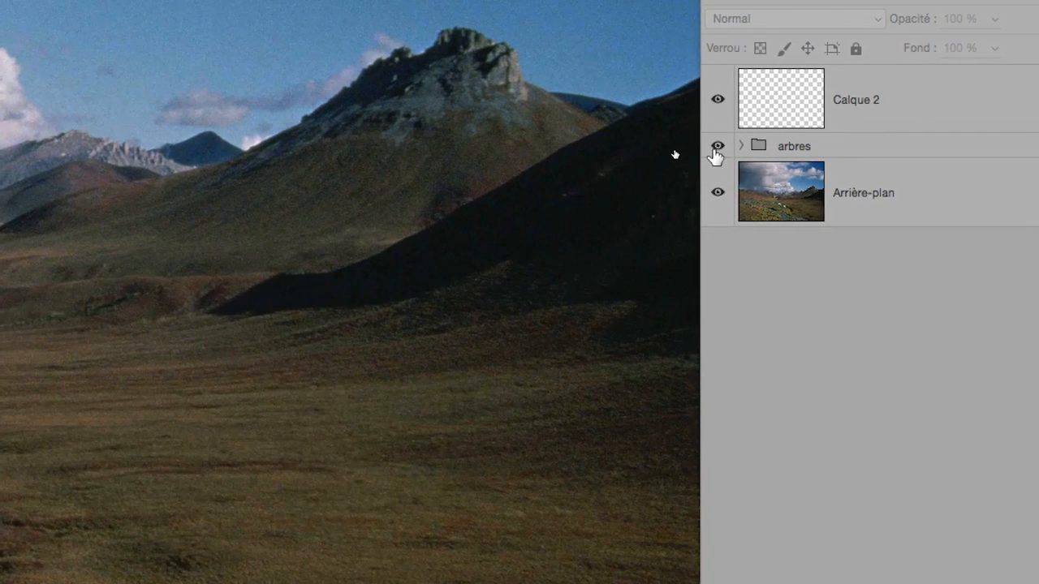
left_click(716, 149)
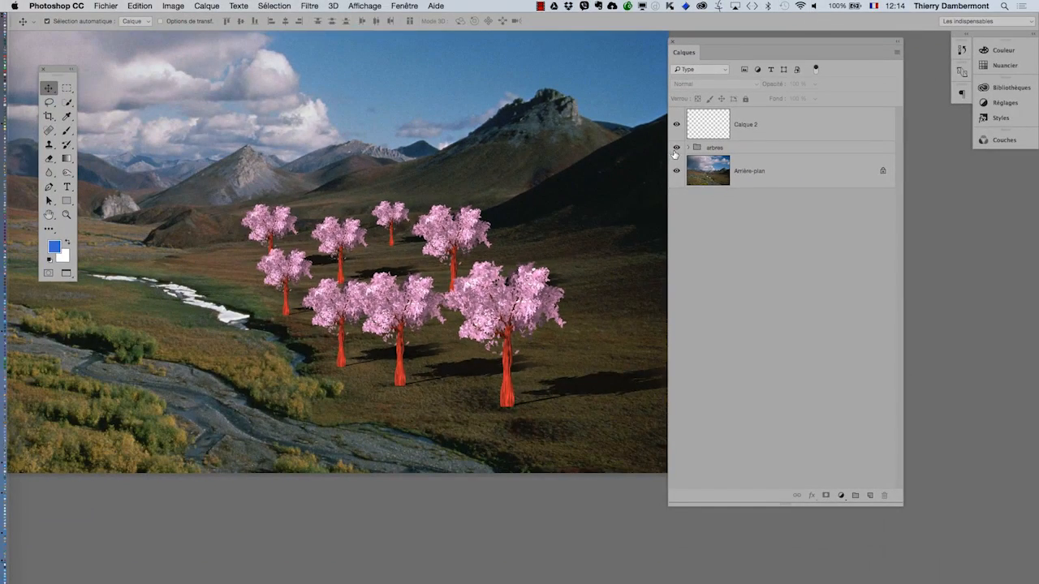
- Recheck the arbres group by hiding and showing it, and try to apply the Flamme render filter to the empty layer Calque 2
left_click(675, 150)
left_click(675, 150)
left_click(712, 124)
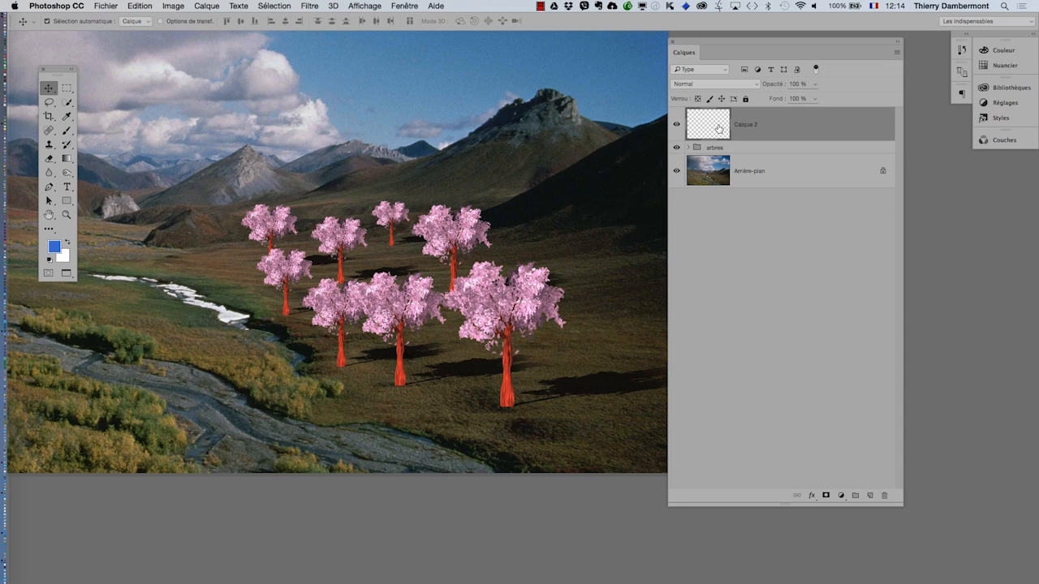
left_click(309, 6)
mouse_move(365, 196)
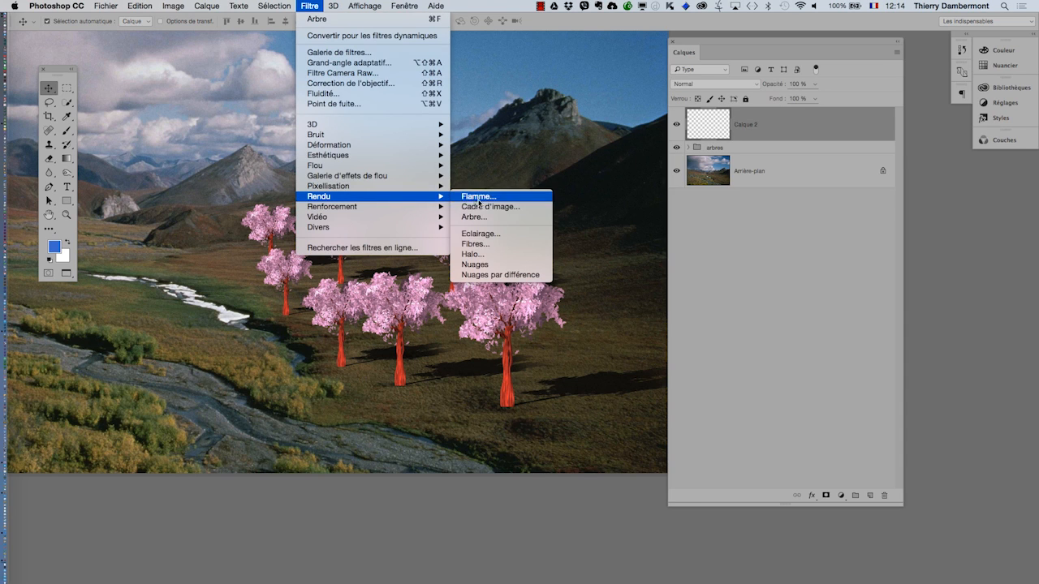
left_click(504, 198)
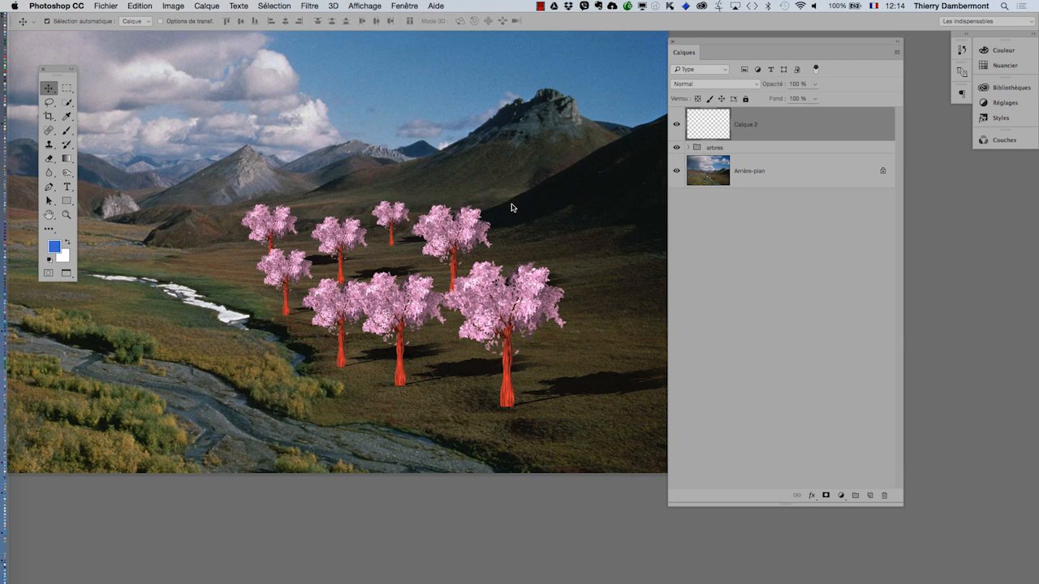
left_click(596, 202)
- Display the Tracés panel, place it beside the trees and enlarge it
left_click_drag(551, 216, 437, 222)
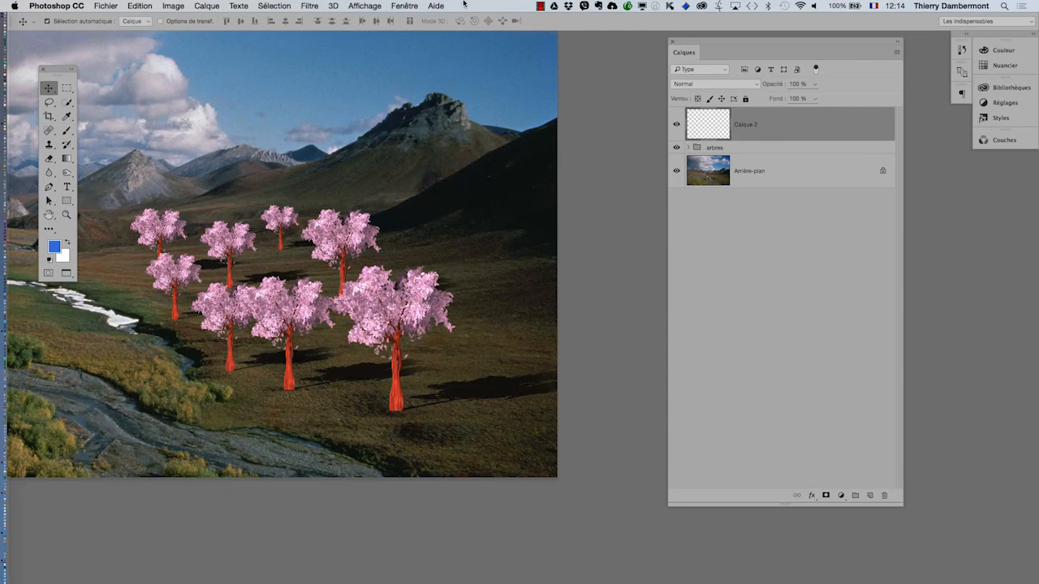
left_click(405, 5)
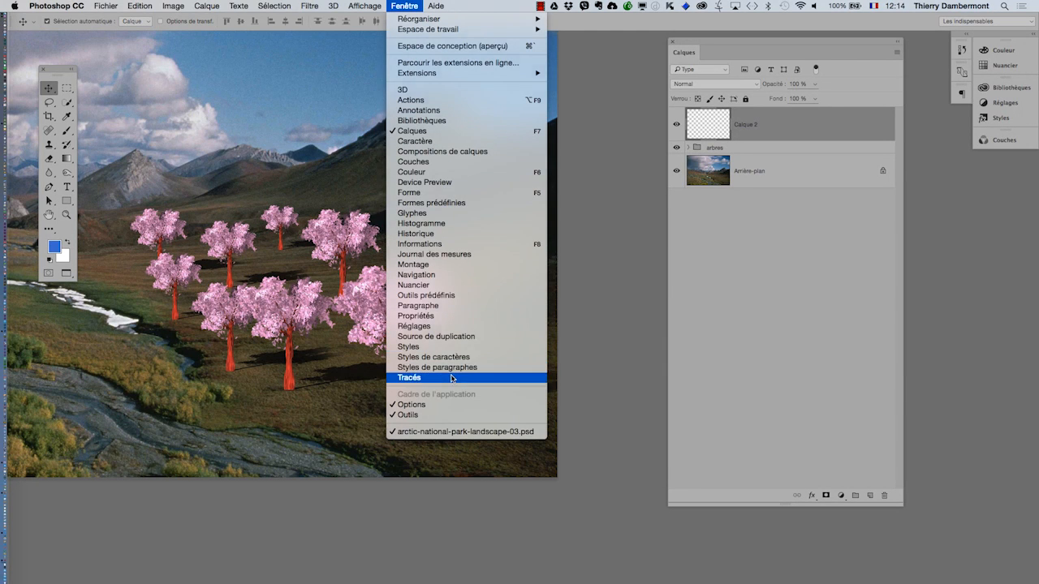
left_click(409, 377)
left_click_drag(644, 82, 488, 121)
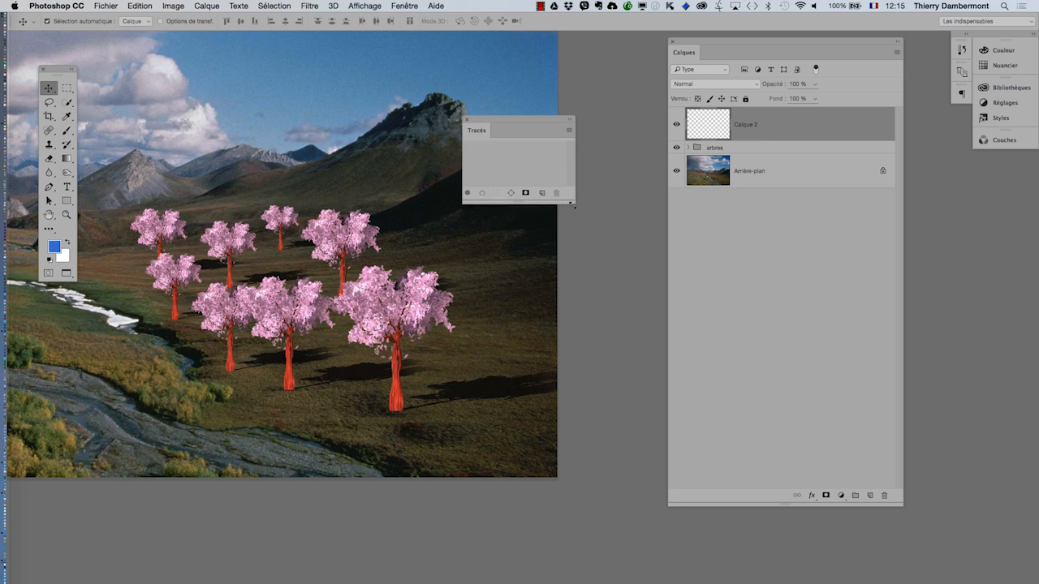
left_click_drag(571, 199, 594, 289)
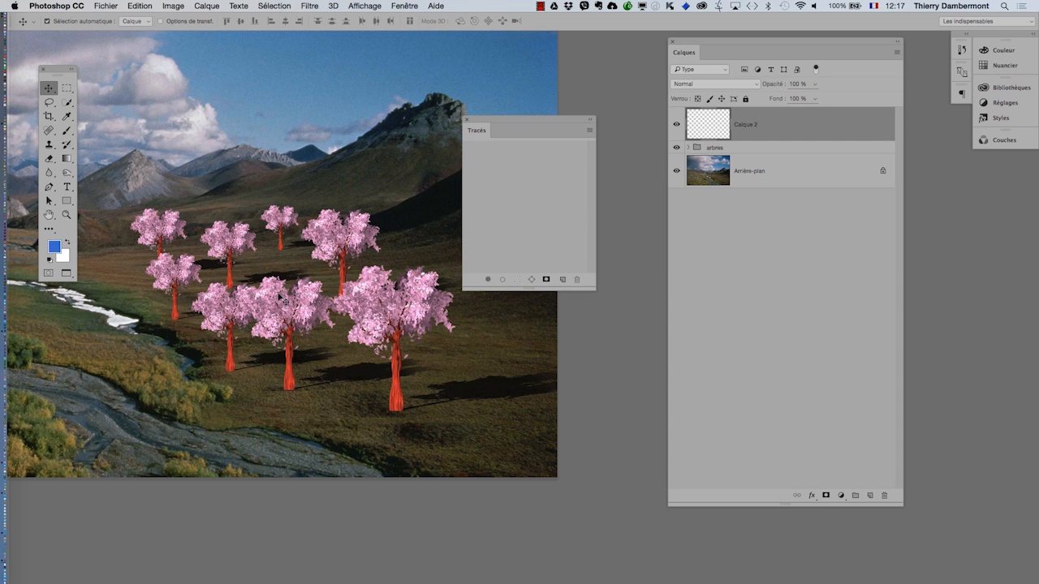
- Choose the Freeform Pen tool and create a new empty path
left_click(48, 189)
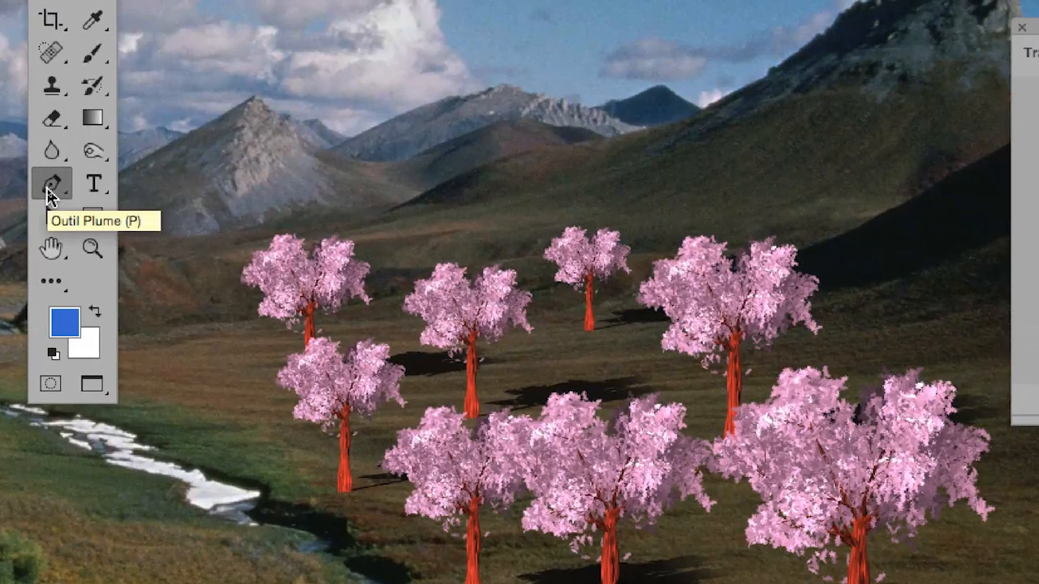
left_click(48, 191)
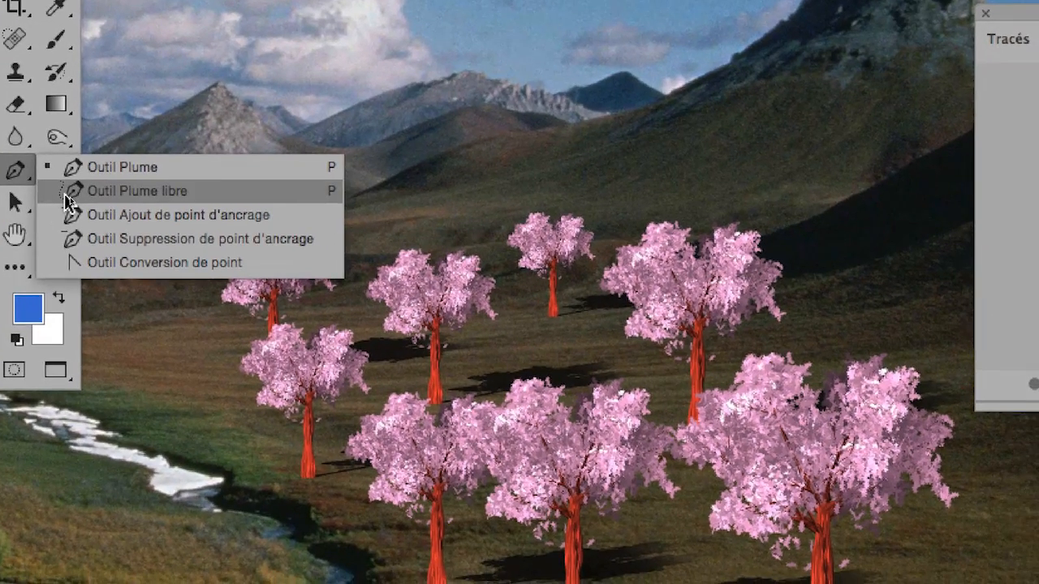
left_click(67, 196)
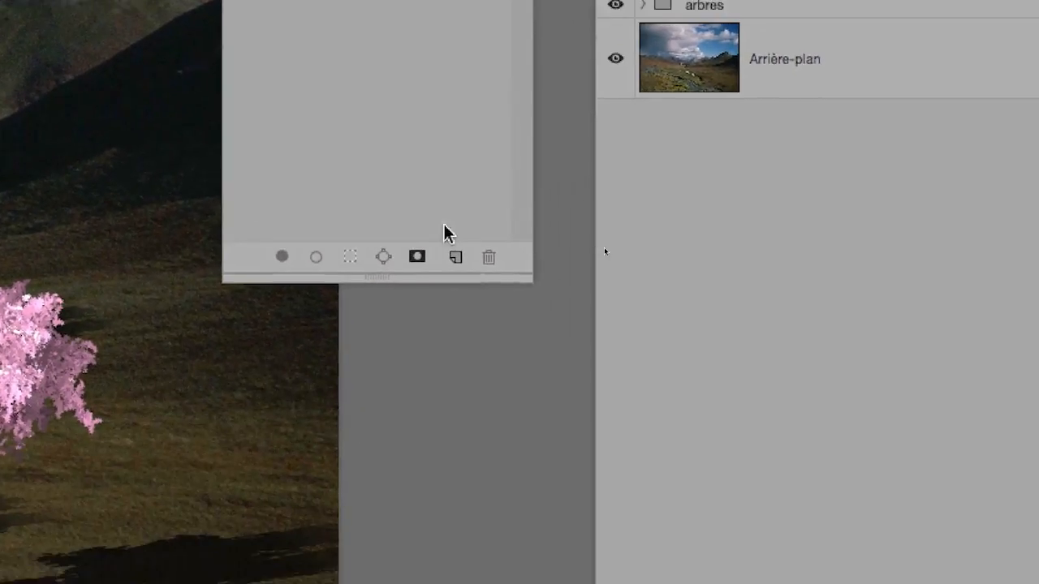
left_click(456, 256)
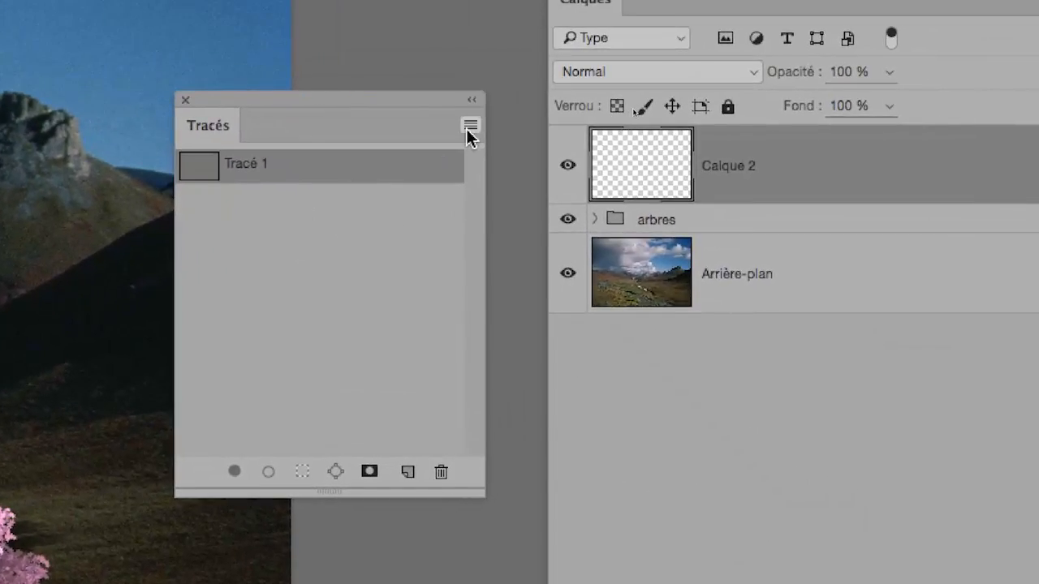
- Set the path thumbnails to the largest size and recheck that display option
left_click(469, 128)
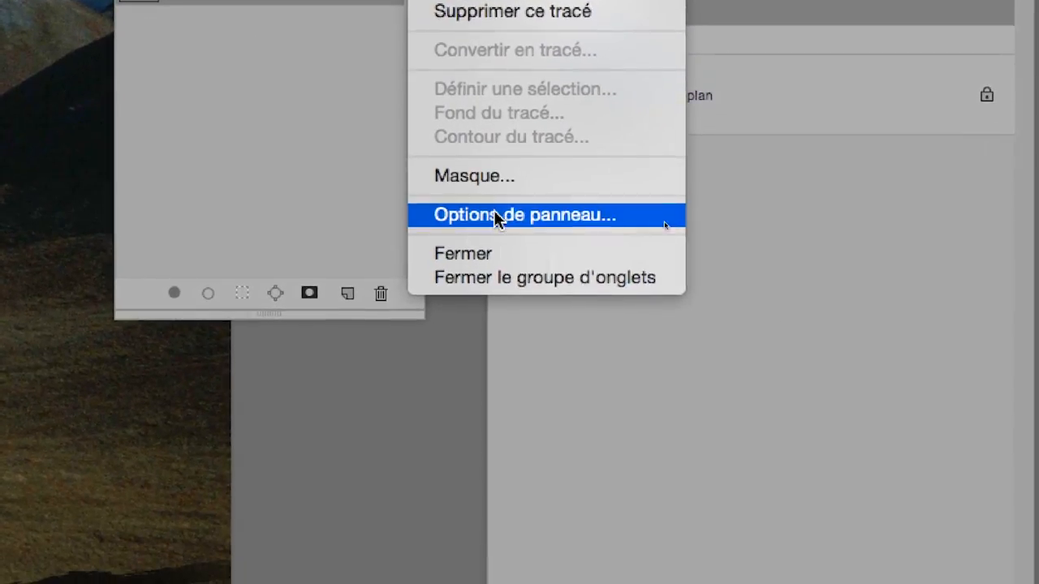
left_click(573, 392)
left_click(290, 398)
left_click(468, 198)
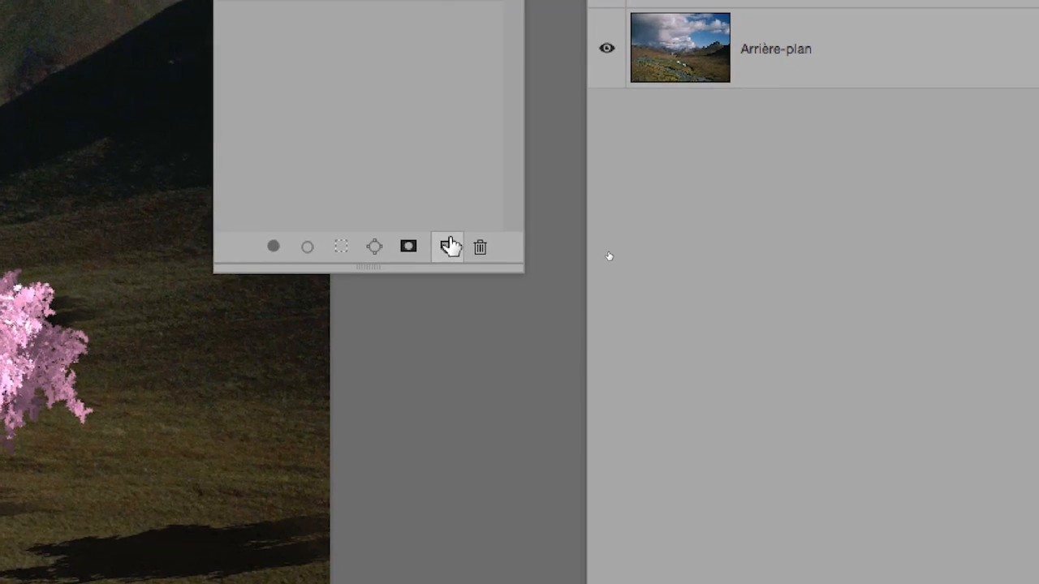
left_click(450, 245)
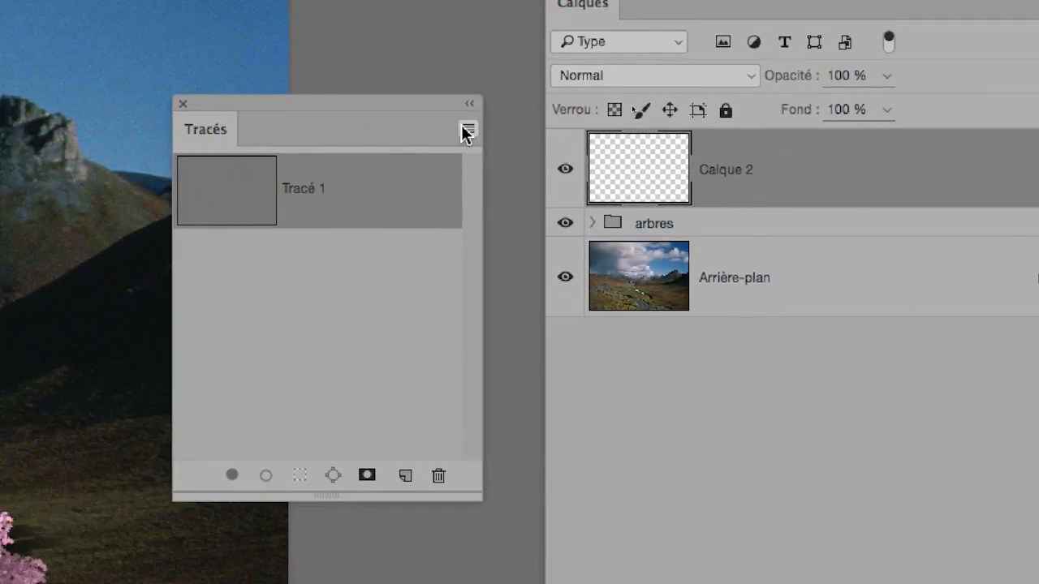
left_click(466, 132)
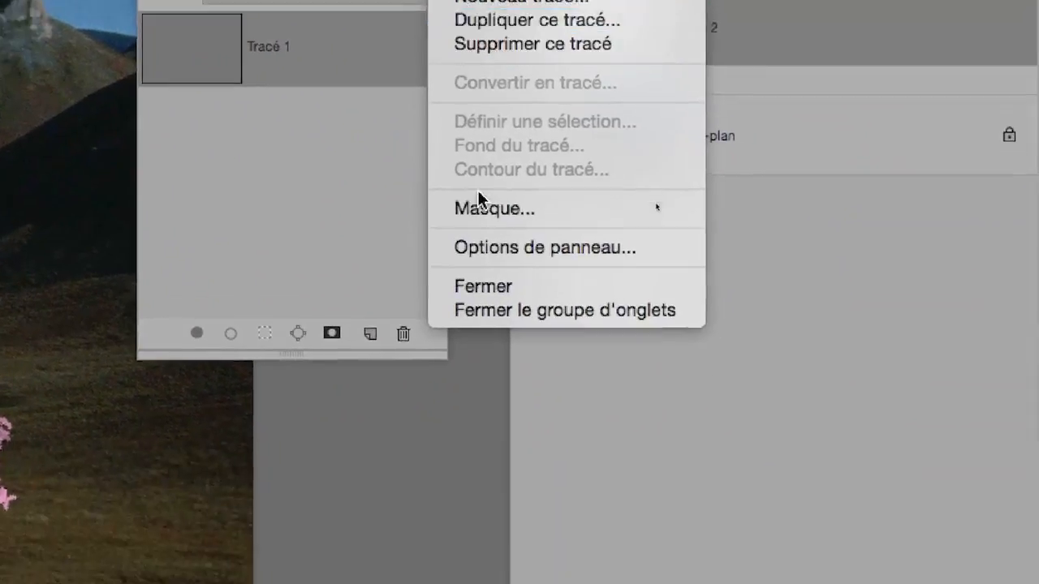
left_click(475, 216)
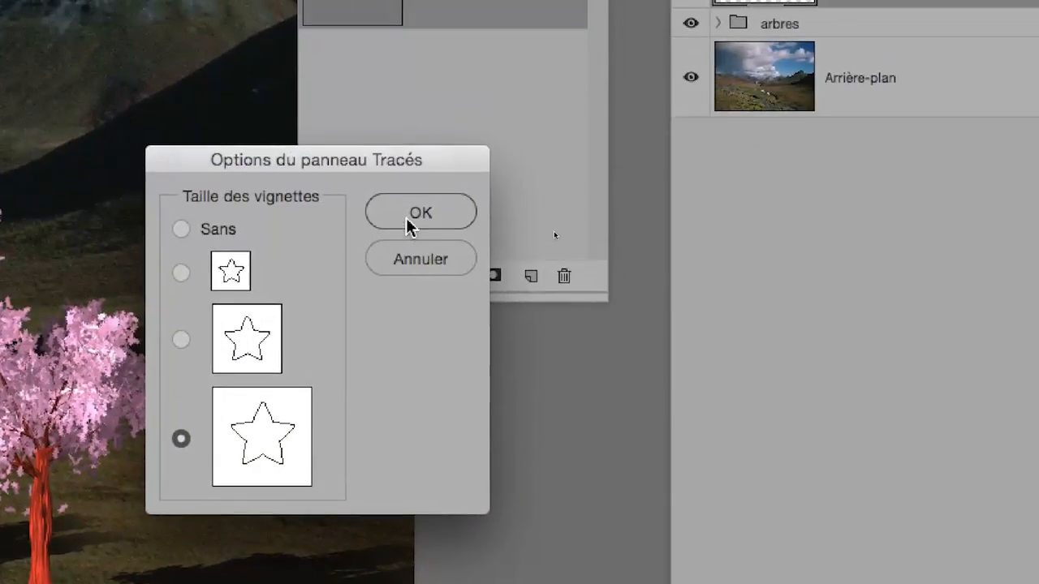
left_click(563, 139)
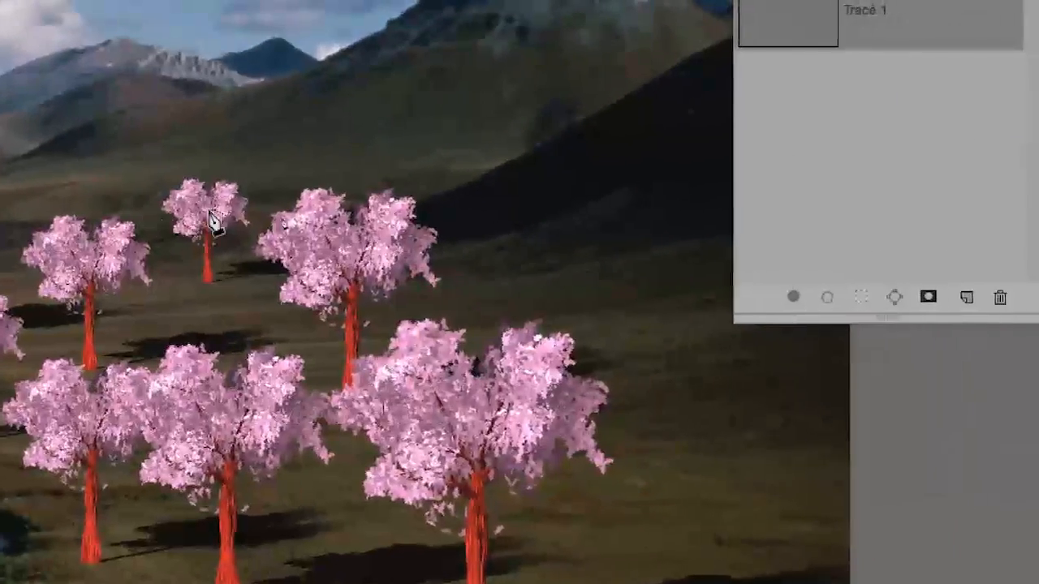
- Draw a freehand path winding back and forth through the rows of trees, and choose the Direct Selection tool
mouse_move(209, 212)
left_mouse_down()
mouse_move(0, 234)
mouse_move(0, 266)
mouse_move(171, 239)
mouse_move(390, 236)
mouse_move(349, 263)
mouse_move(111, 294)
mouse_move(0, 329)
left_mouse_up()
mouse_move(128, 254)
left_mouse_down()
mouse_move(322, 312)
mouse_move(630, 331)
mouse_move(730, 313)
left_mouse_up()
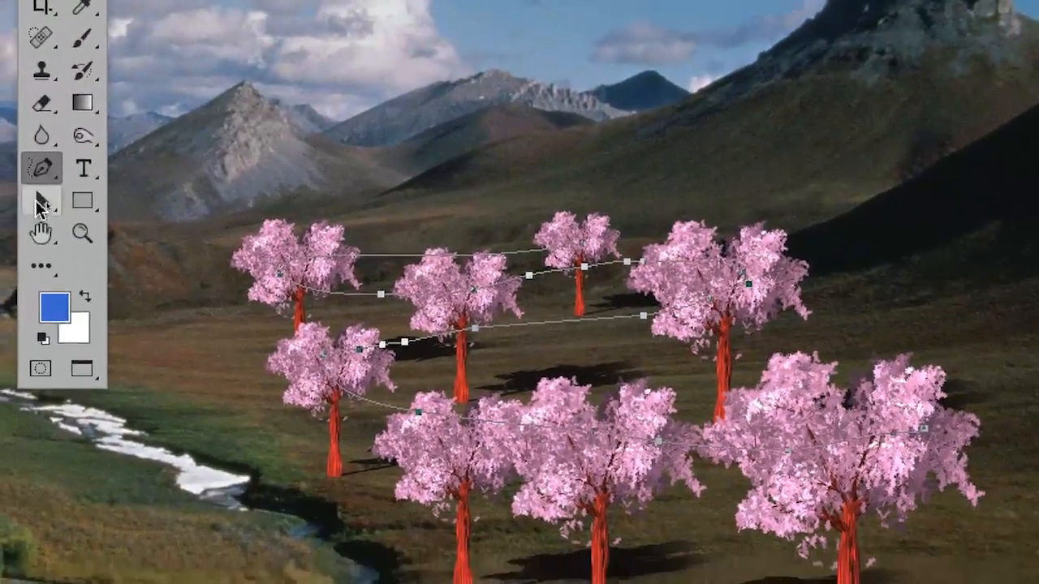
left_click(38, 228)
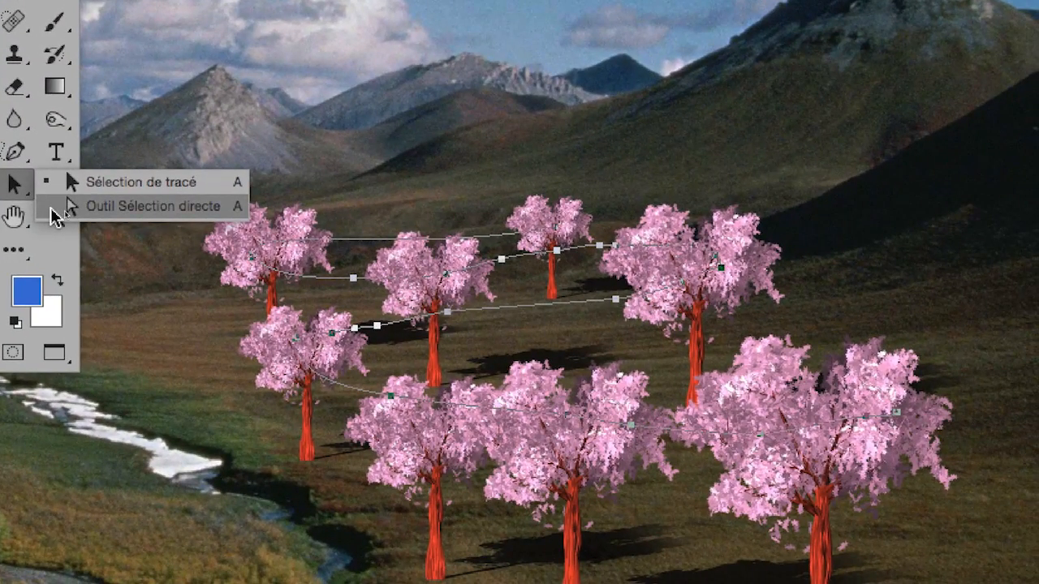
left_click(51, 209)
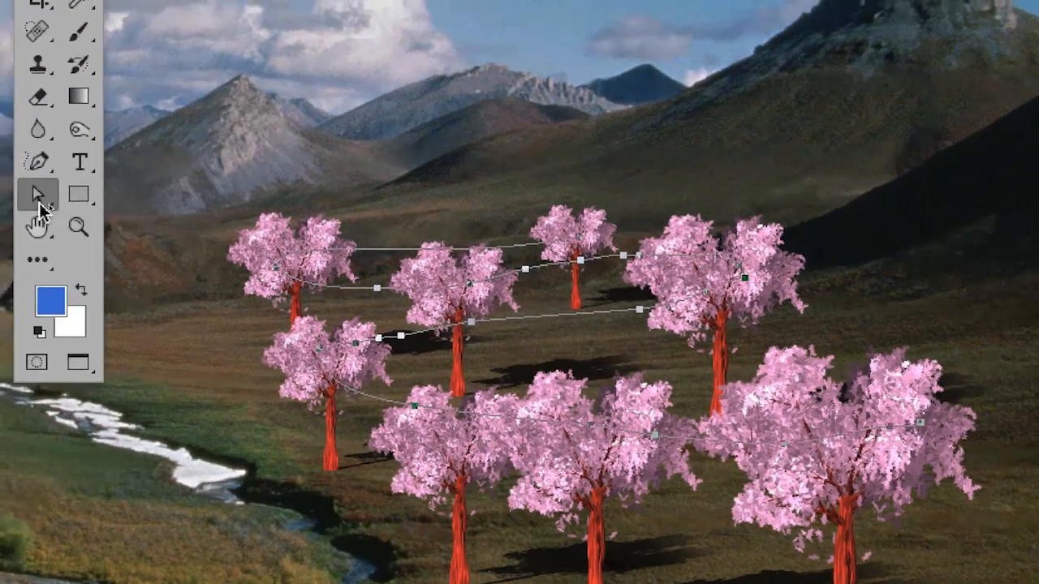
left_click(15, 195)
left_click(60, 213)
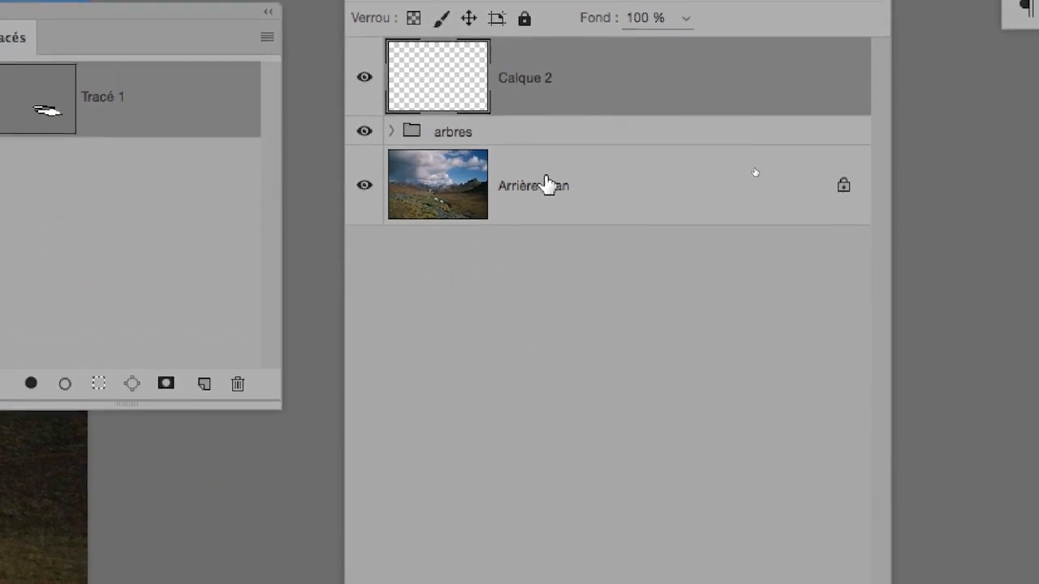
- Switch the layer selection between Arrière-plan, Calque 2 and none, finishing with Calque 2 active
left_click(536, 250)
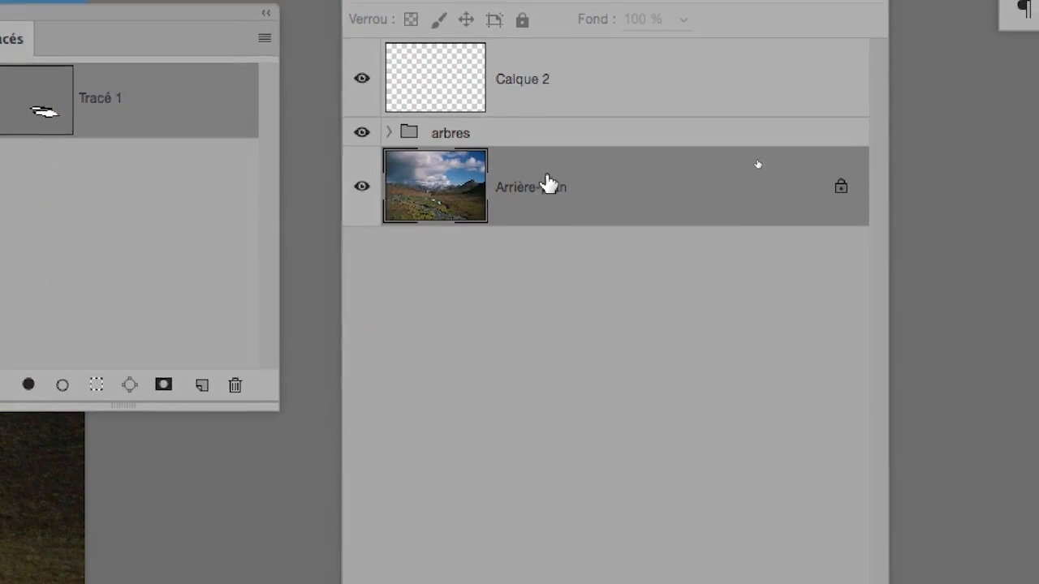
left_click(550, 155)
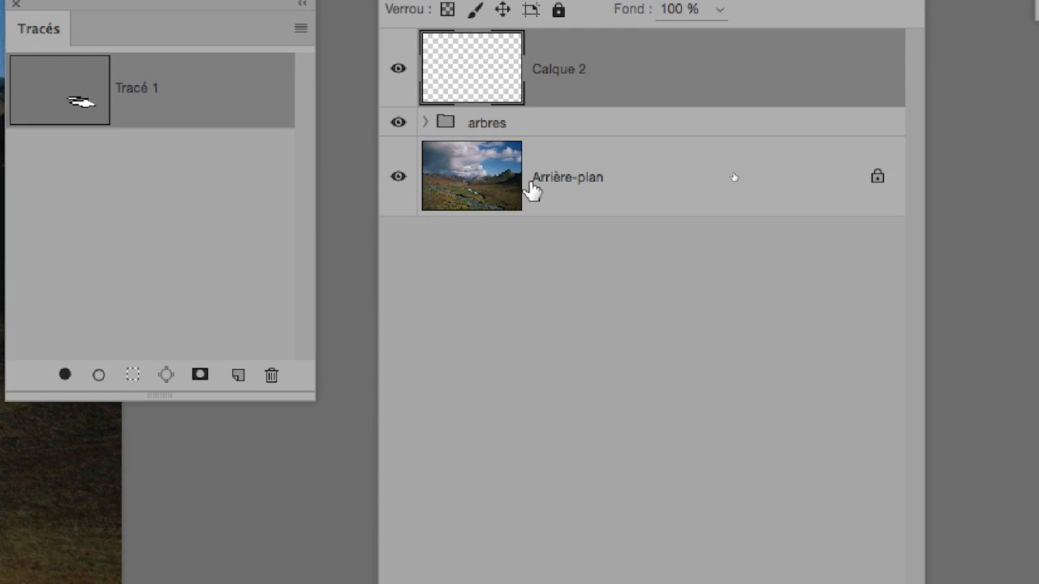
left_click(529, 171)
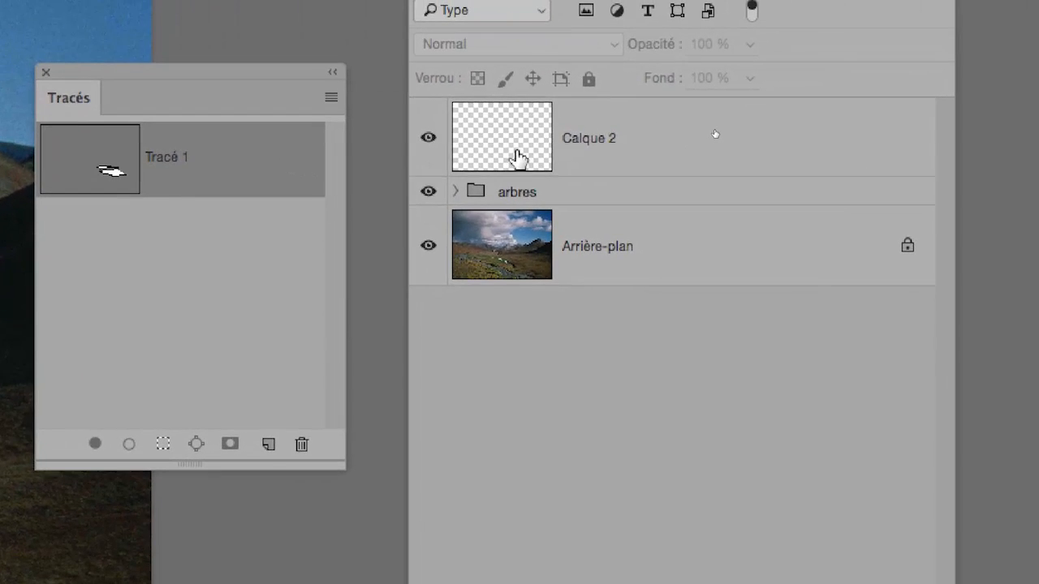
left_click(518, 158)
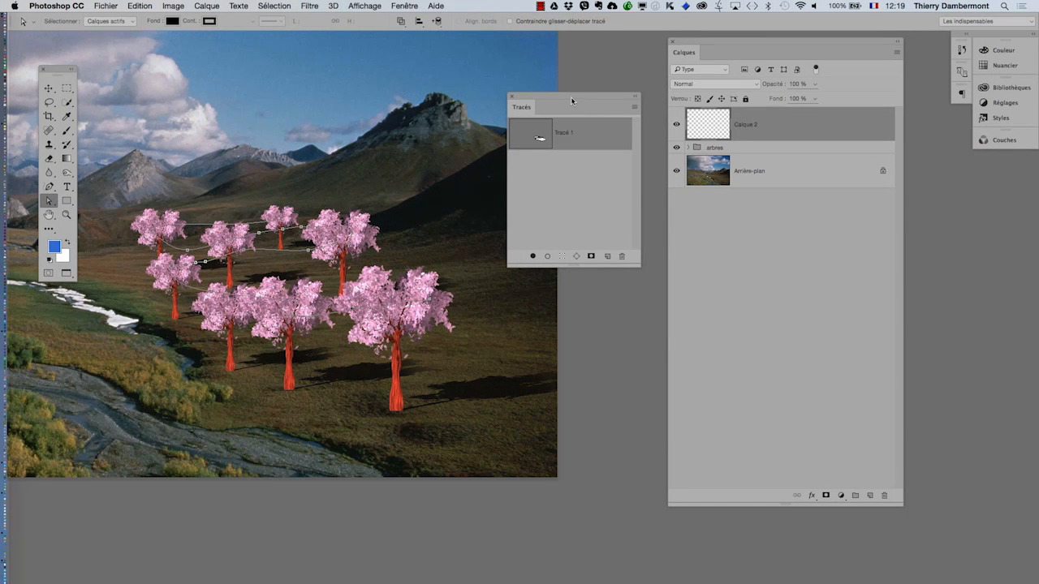
- Move the Tracés and Calques panels clear of the trees and reshape the path by shifting its point beside the middle-row tree
left_click_drag(571, 100, 576, 144)
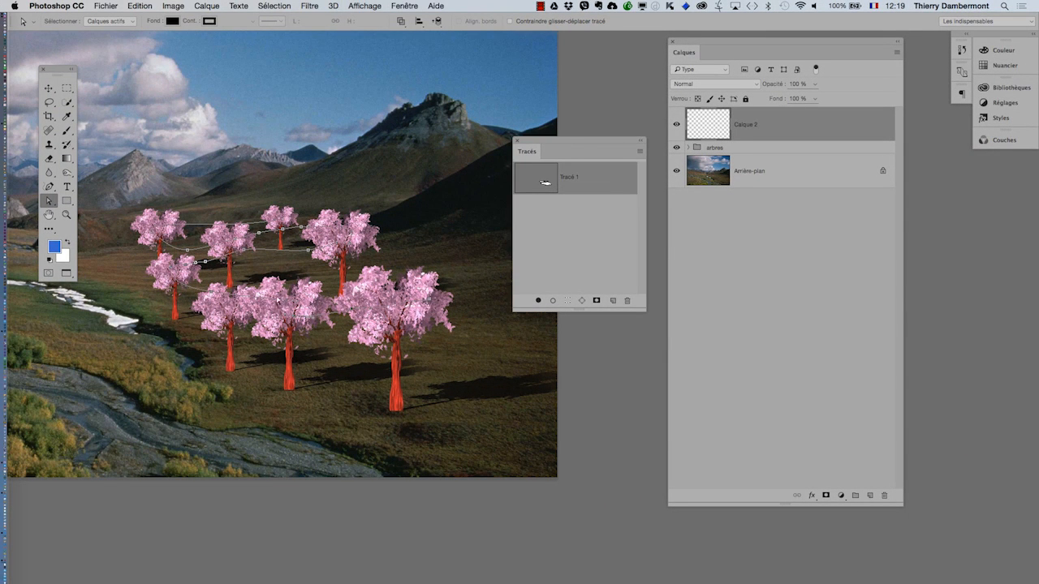
scroll(299, 314, "up", 4)
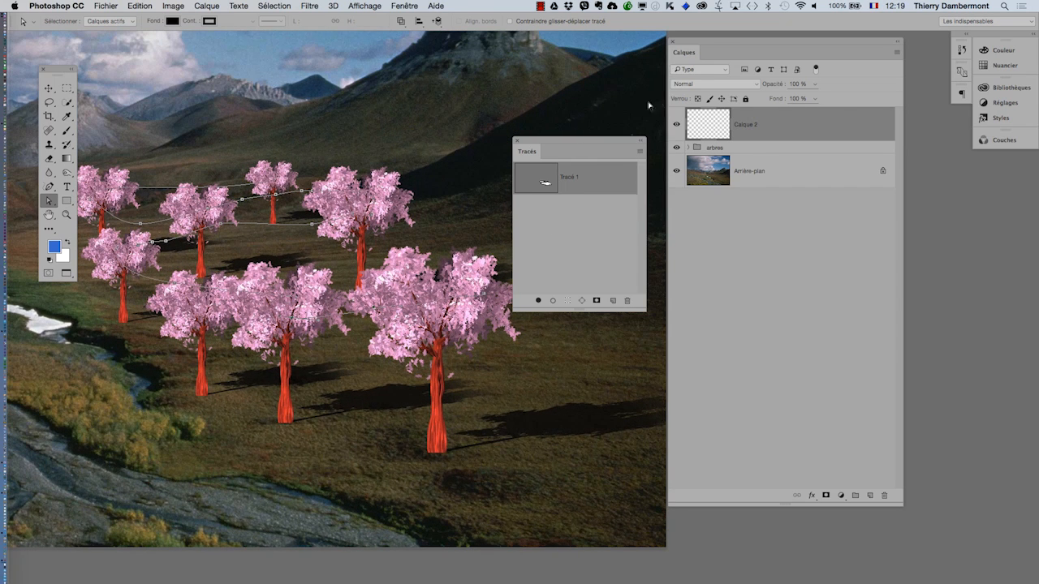
left_click_drag(715, 41, 801, 52)
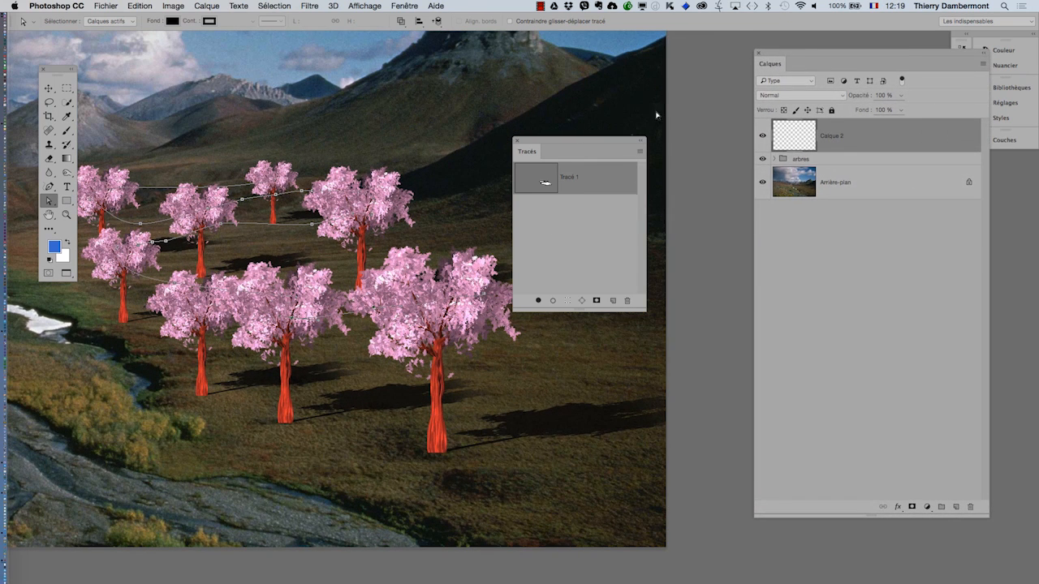
left_click_drag(612, 140, 675, 113)
left_click_drag(424, 214, 492, 213)
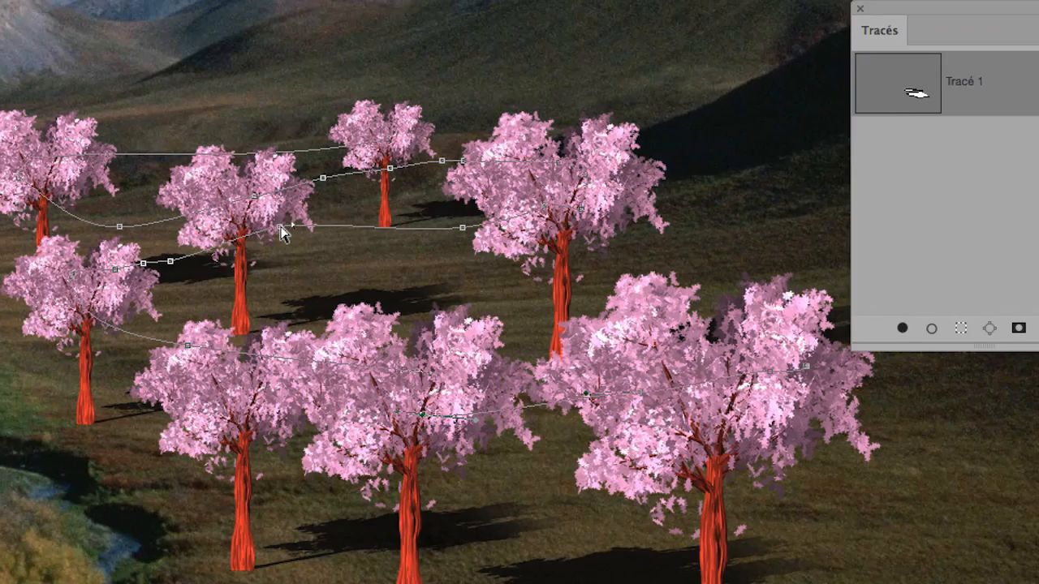
left_click_drag(279, 224, 293, 238)
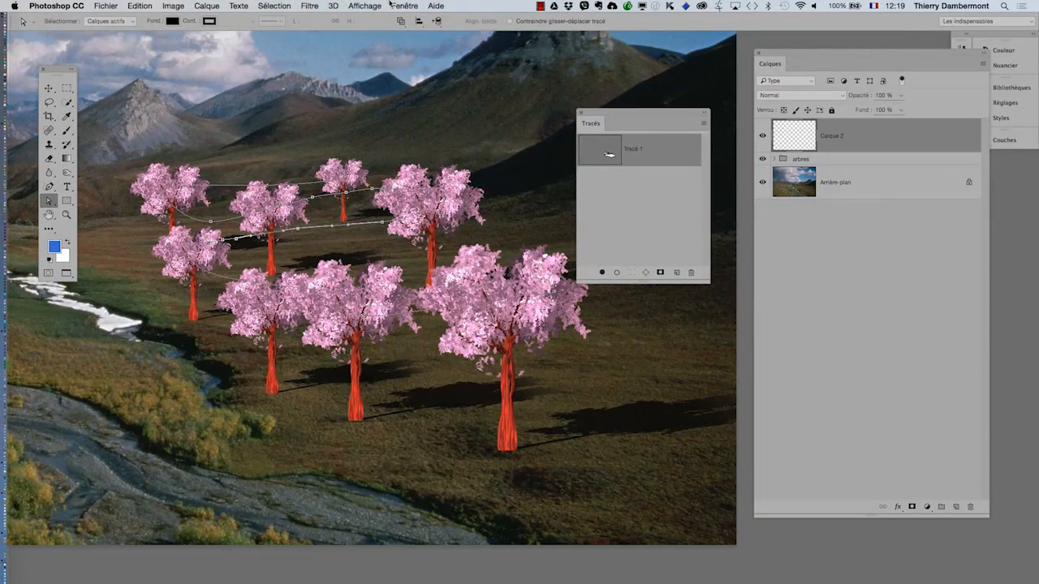
- Display the Couches panel, detach it below the paths list and enlarge it to show all colour channels
left_click(396, 5)
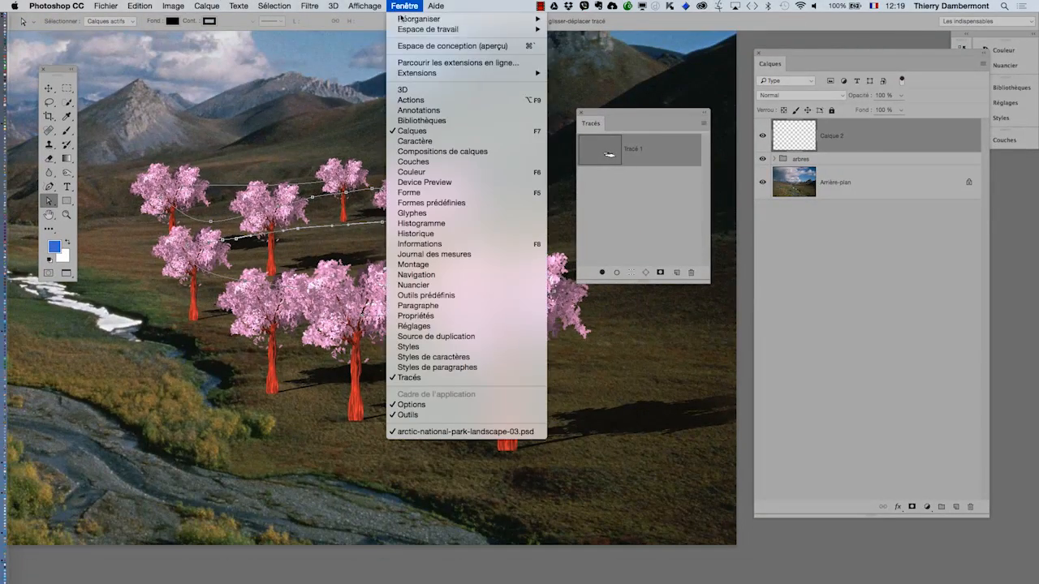
left_click(426, 162)
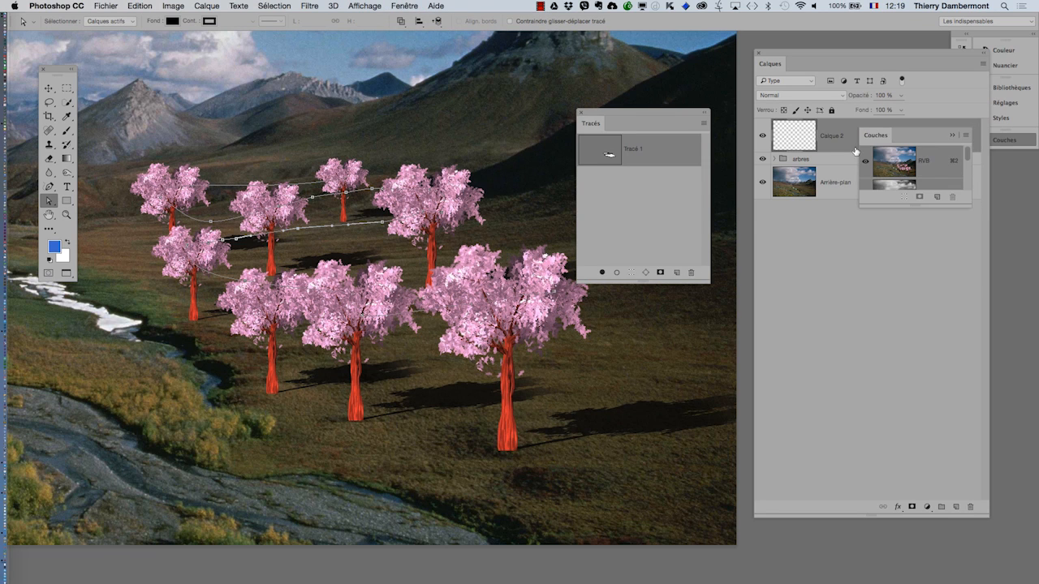
left_click_drag(870, 136, 575, 322)
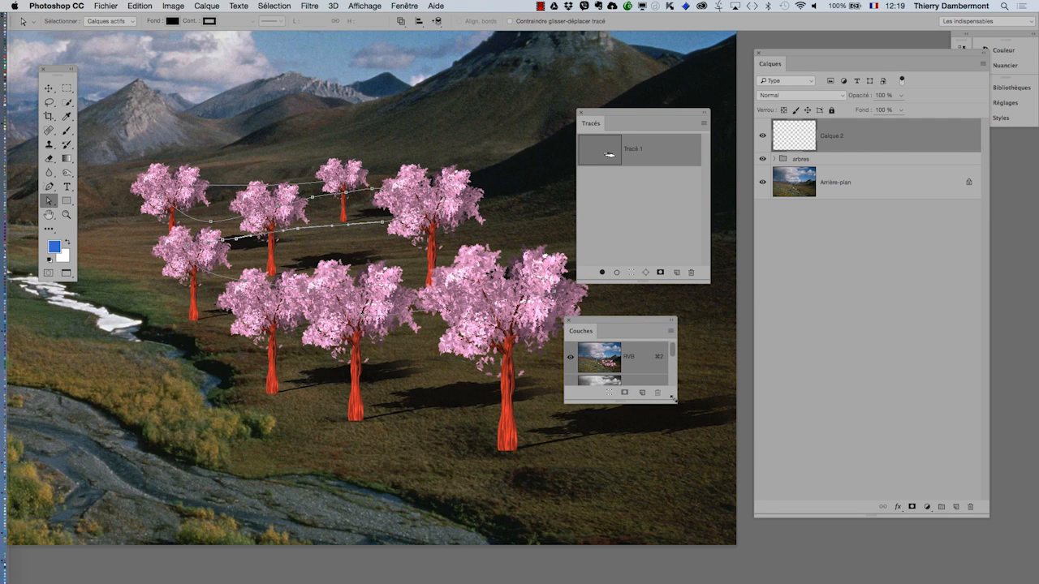
left_click_drag(673, 398, 742, 570)
- Hide and show the Vert, Rouge and Bleu channels one at a time to compare the image without each of them
left_click(570, 423)
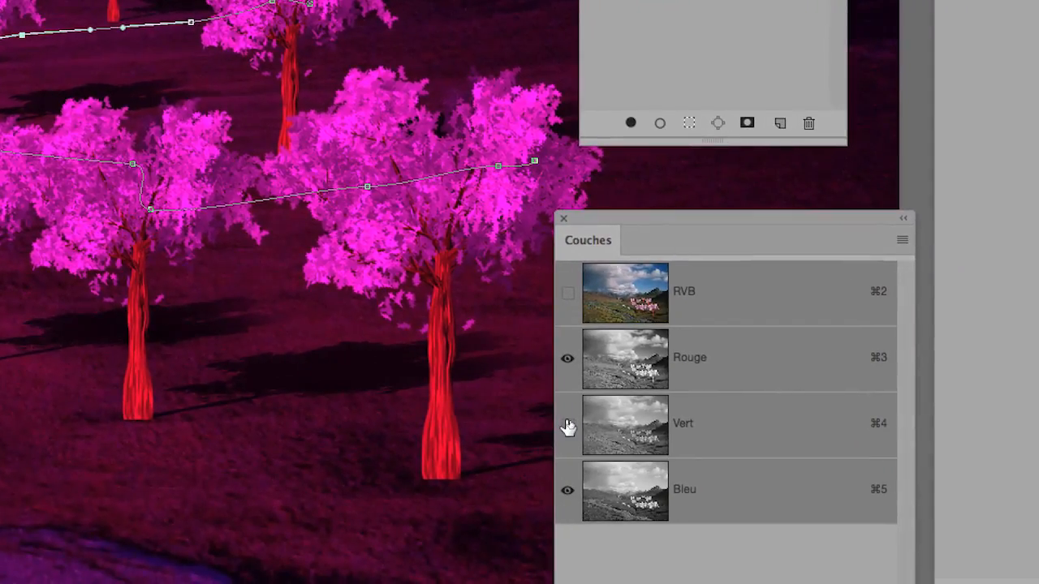
left_click(568, 422)
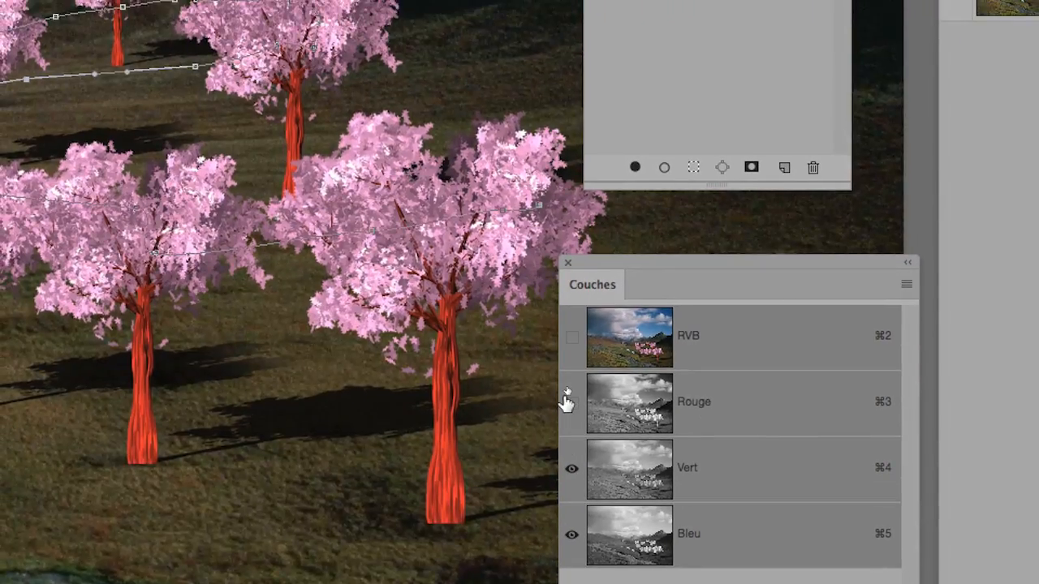
left_click(567, 357)
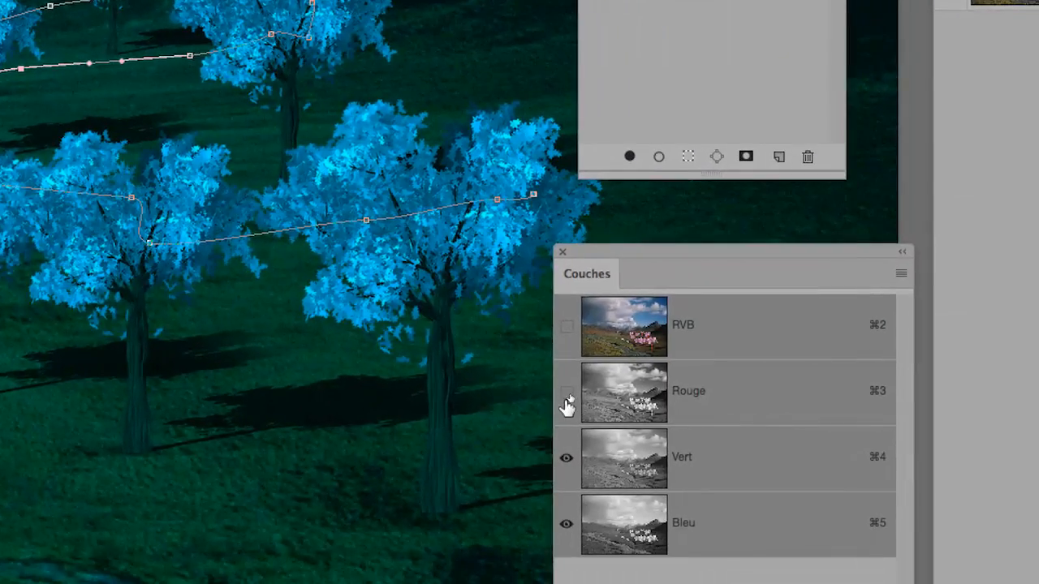
left_click(569, 398)
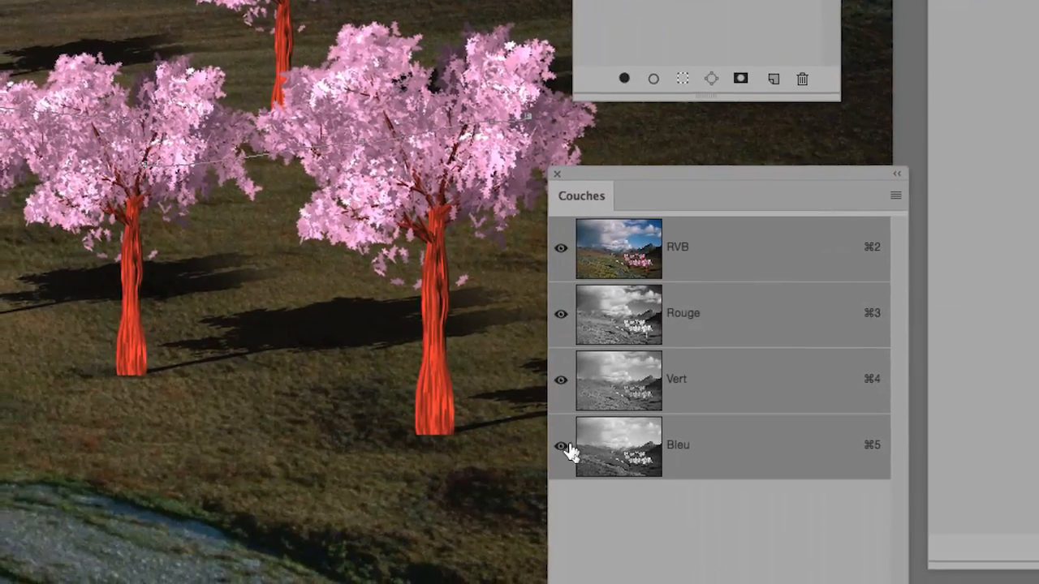
left_click(561, 483)
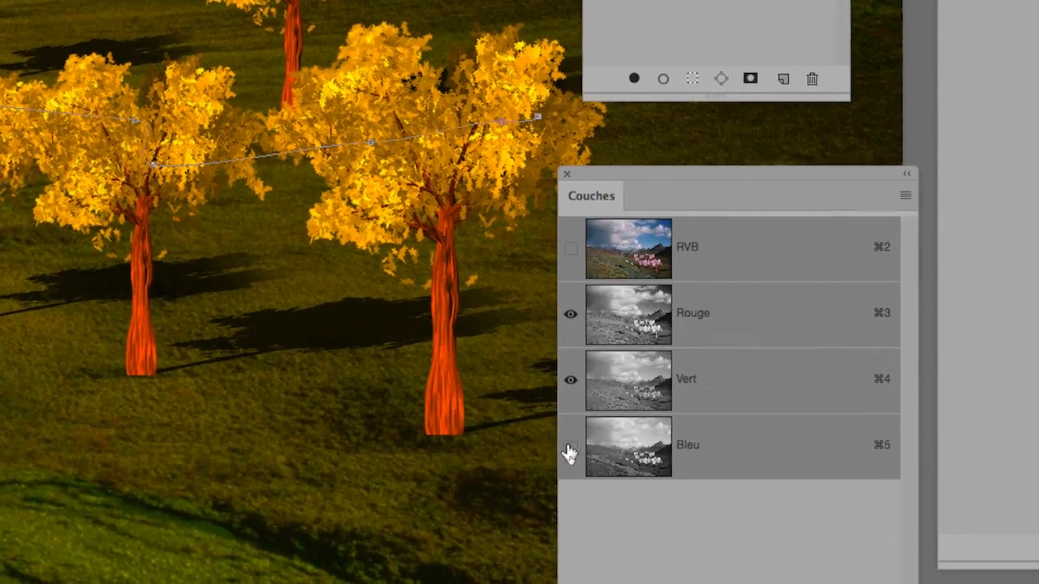
left_click(569, 448)
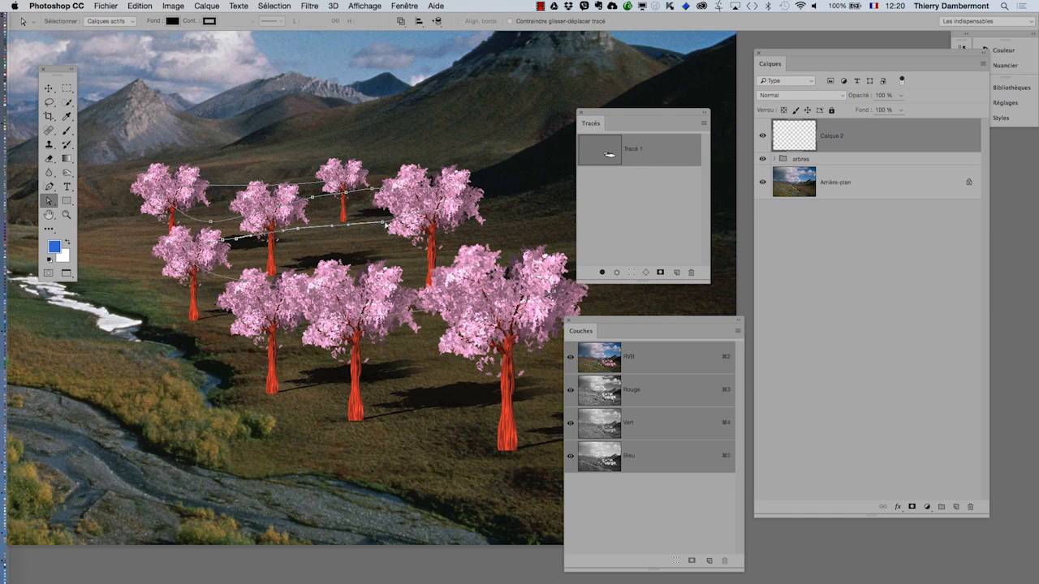
- Shift the path point beside the large middle-row tree, and clear the Couches and Tracés panels away from the path area
left_click_drag(386, 224, 410, 232)
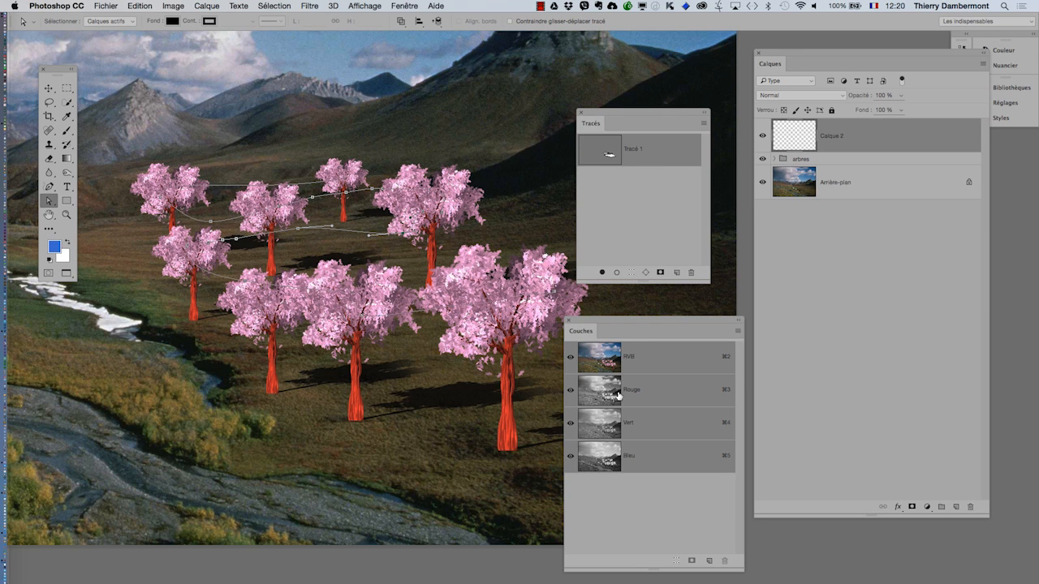
left_click(568, 320)
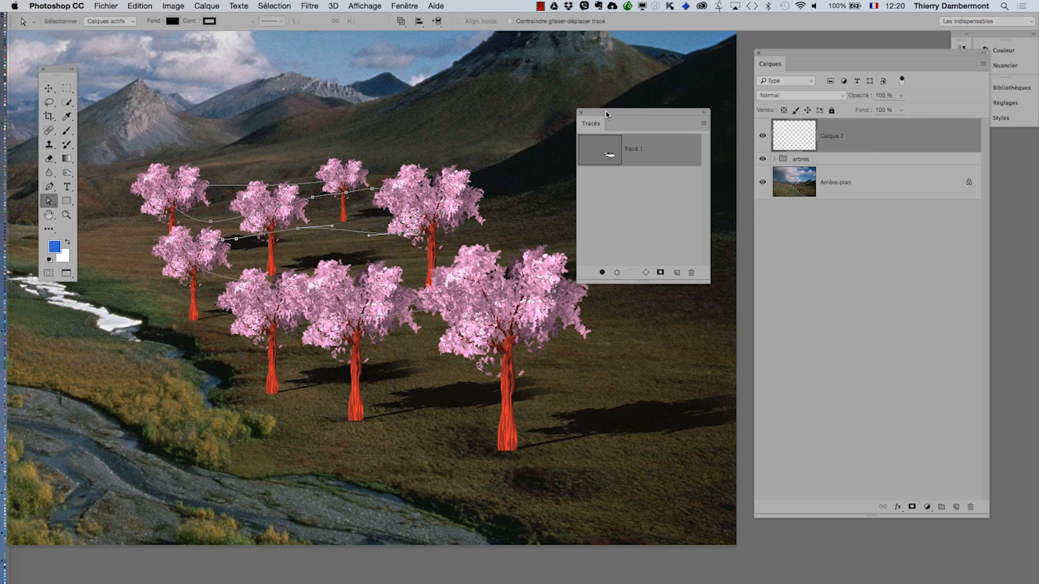
left_click_drag(606, 114, 487, 425)
- Render flames along the path on Calque 2 with the Flamme filter, using the type 3. Plusieurs flammes dans une direction
left_click(309, 6)
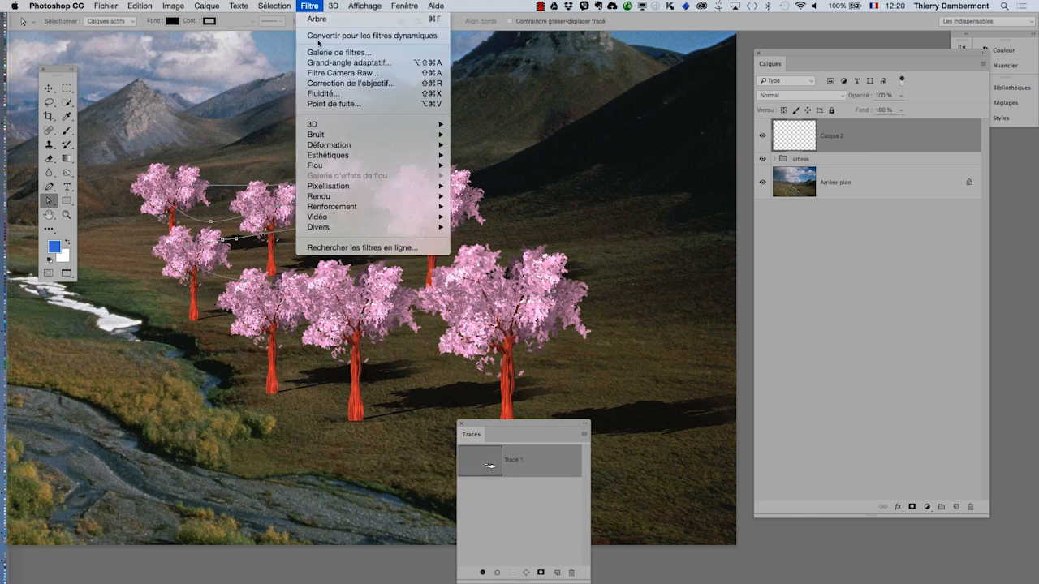
left_click(309, 5)
left_click(309, 6)
mouse_move(343, 198)
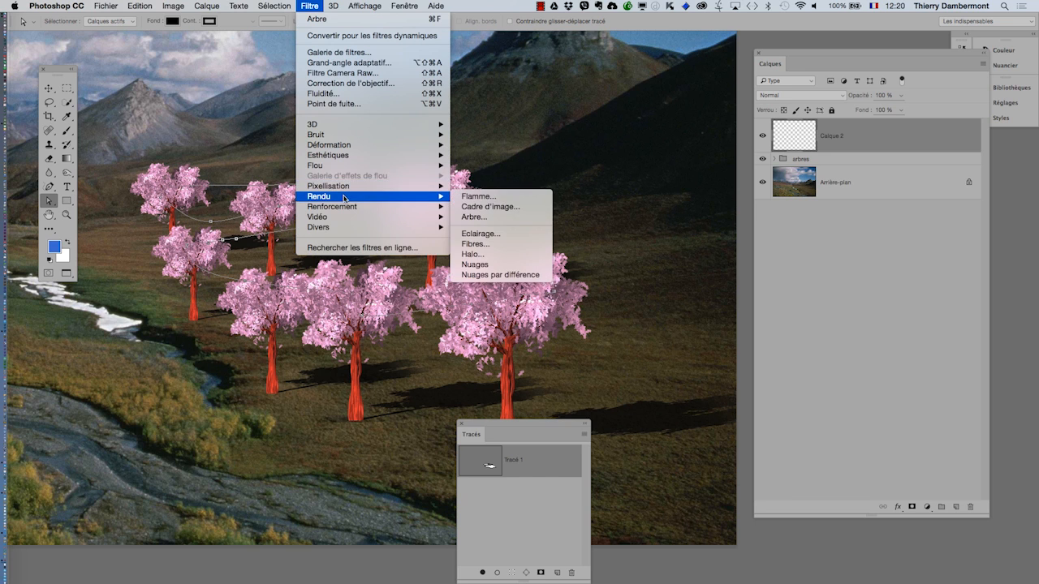
left_click(496, 200)
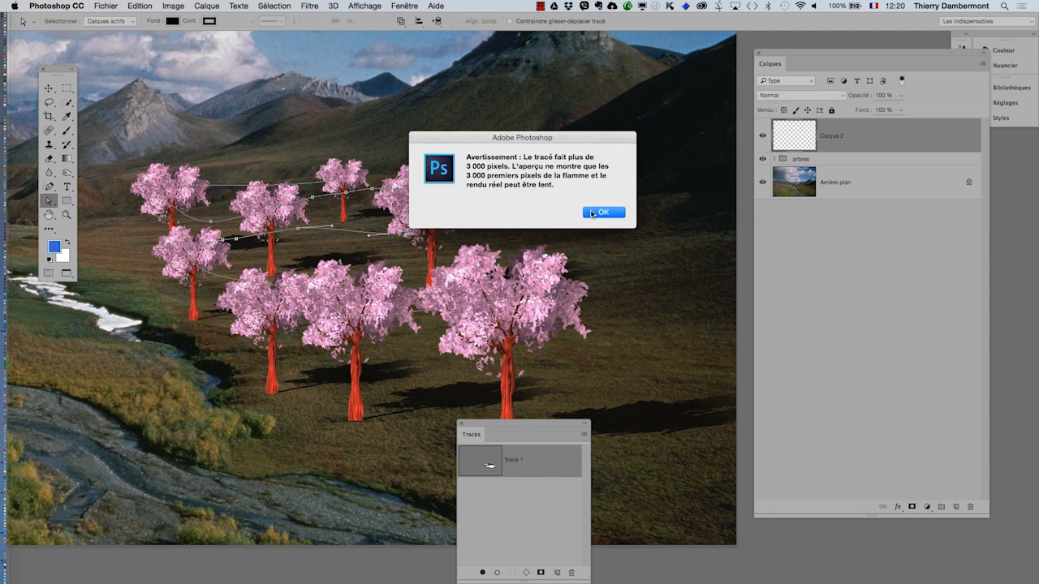
left_click(593, 213)
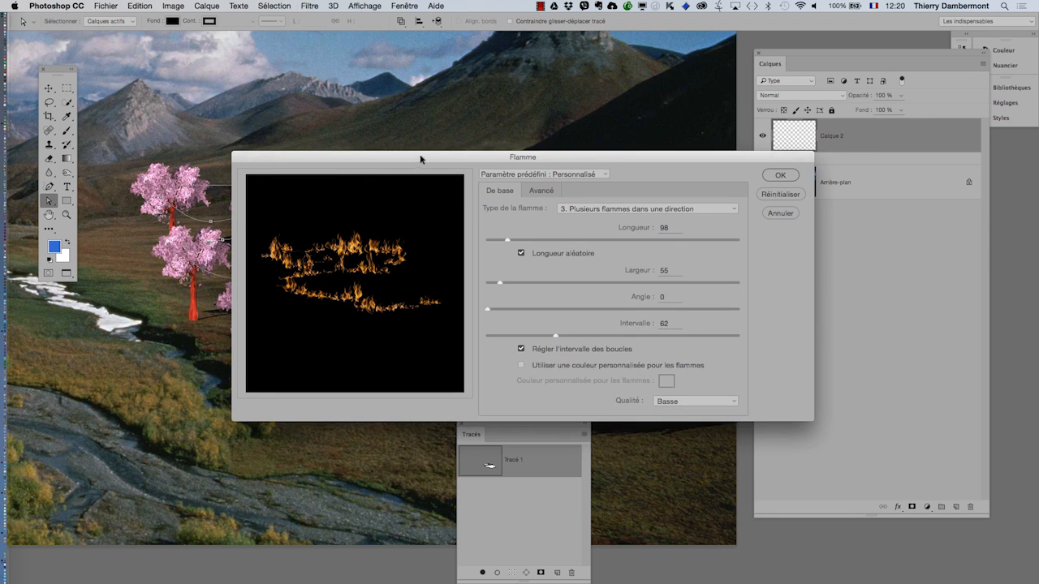
left_click_drag(420, 158, 669, 37)
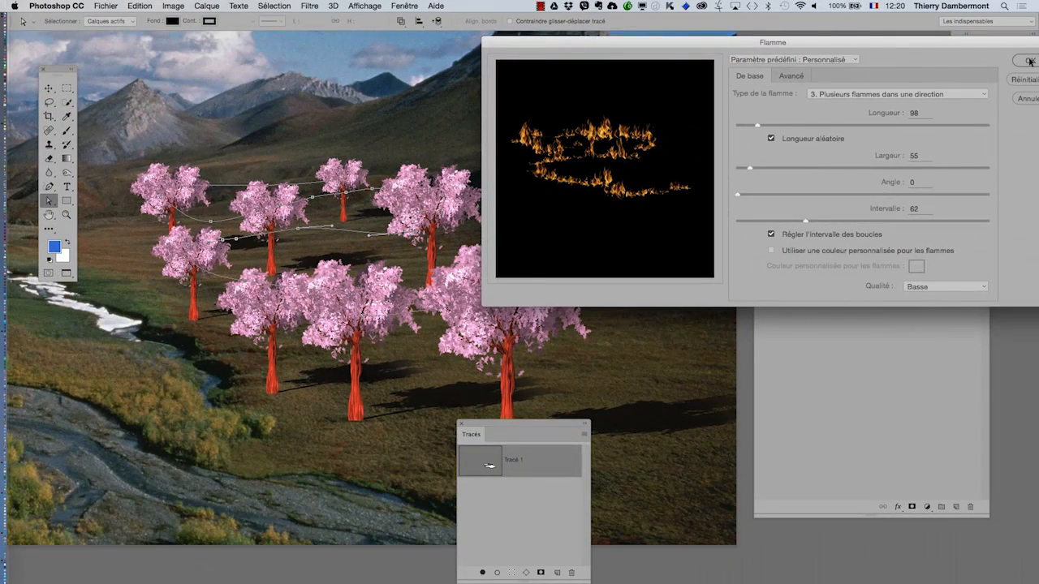
left_click(1029, 62)
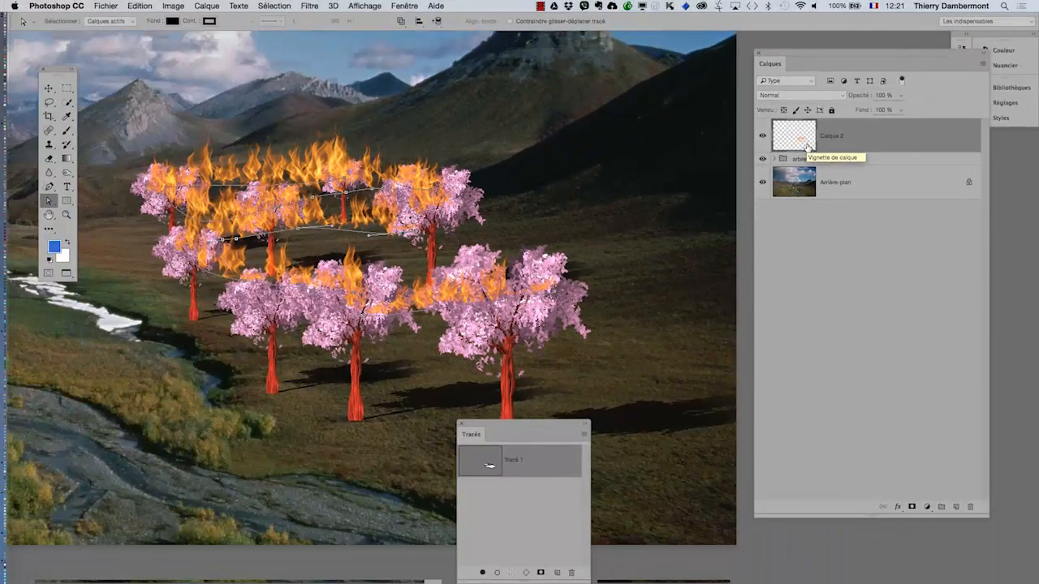
- With Tracé 1 deselected, hide Calque 2 and add a new empty layer above it
left_click(822, 458)
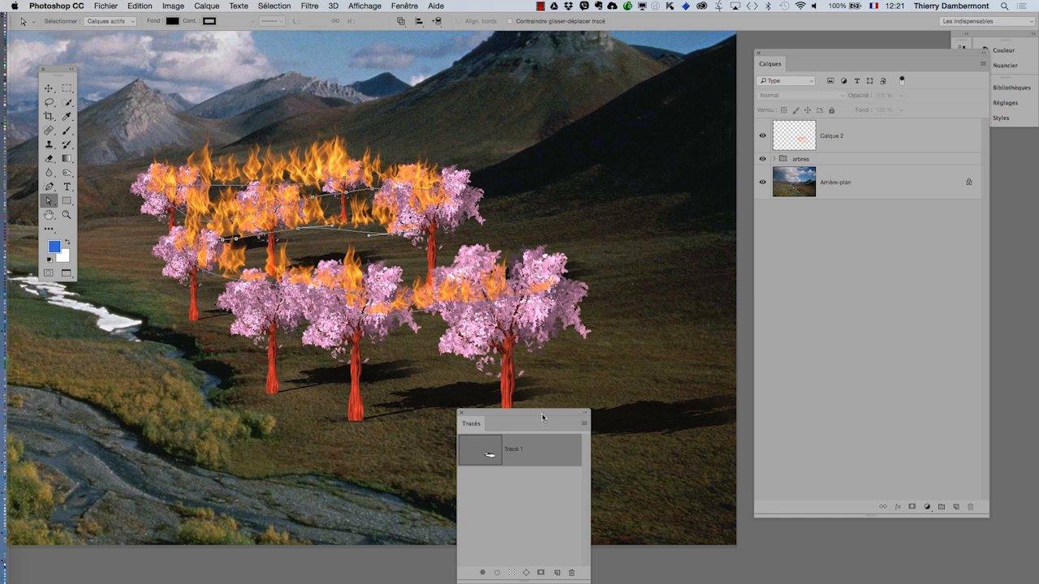
left_click_drag(536, 415, 653, 65)
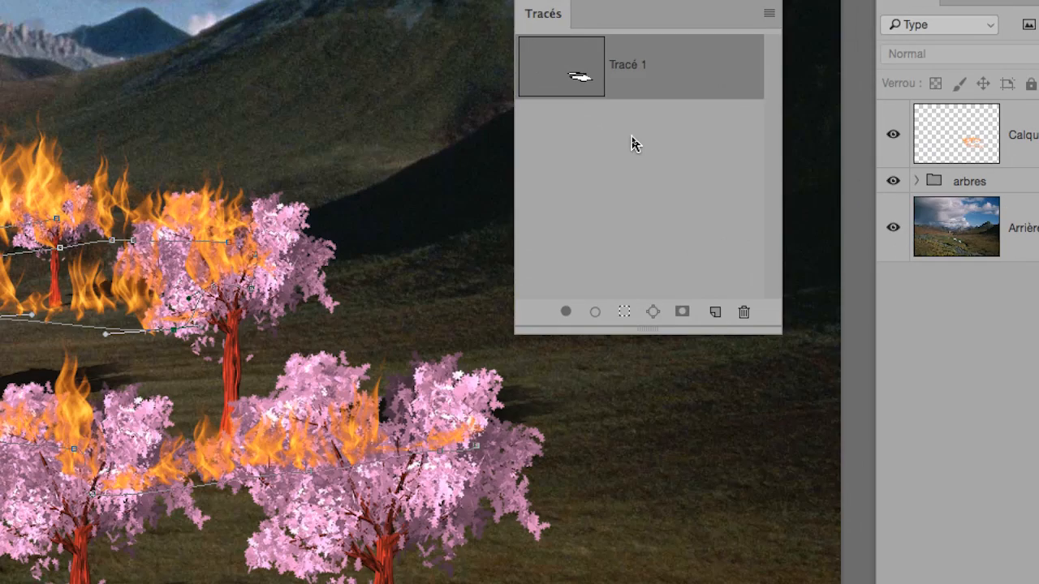
left_click(632, 137)
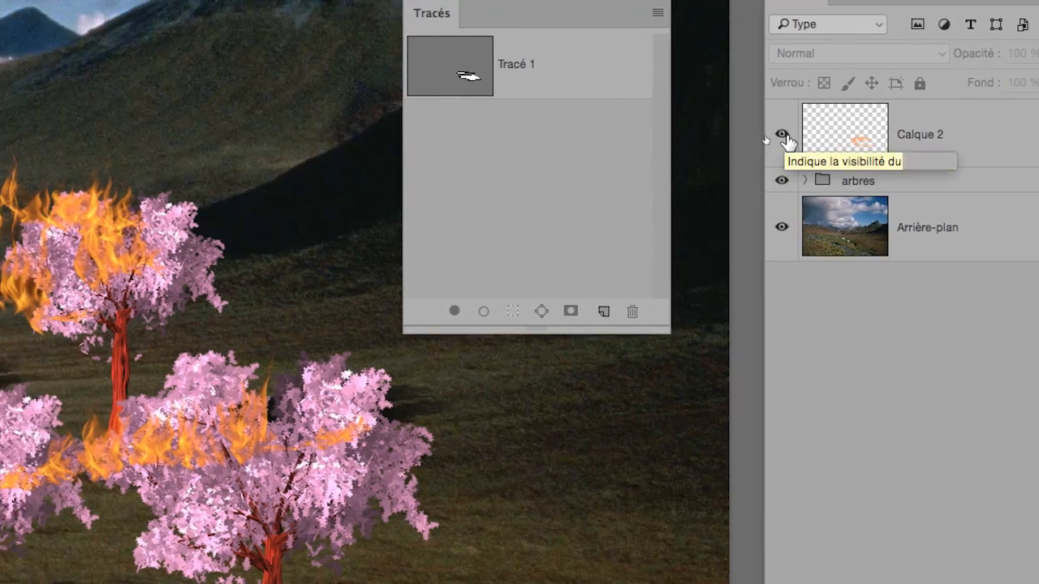
left_click(688, 138)
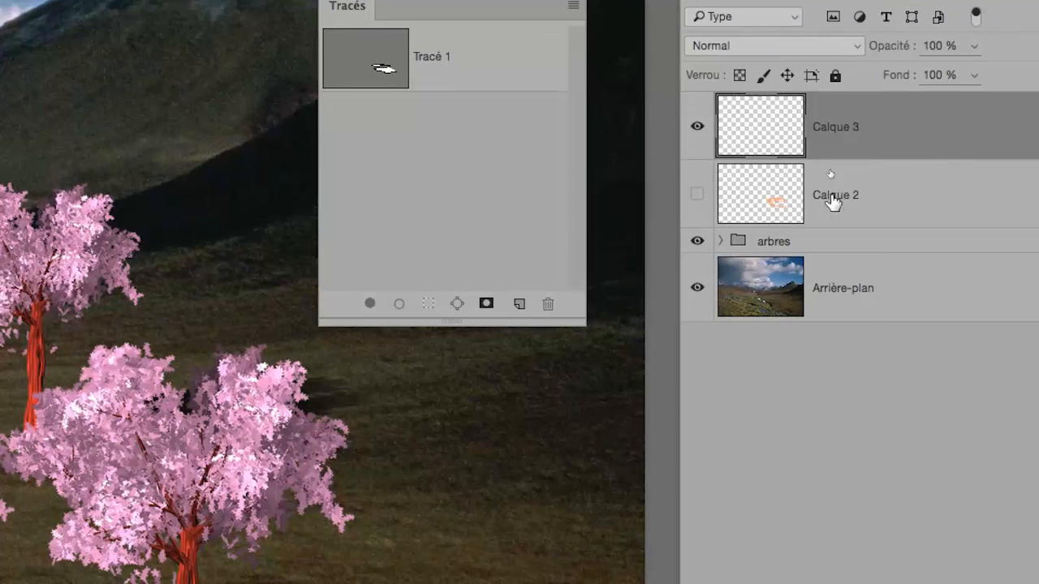
- Rename the flame layer Calque 2 as "test feu 1" and the new layer Calque 3 as "test feu 2"
double_click(830, 195)
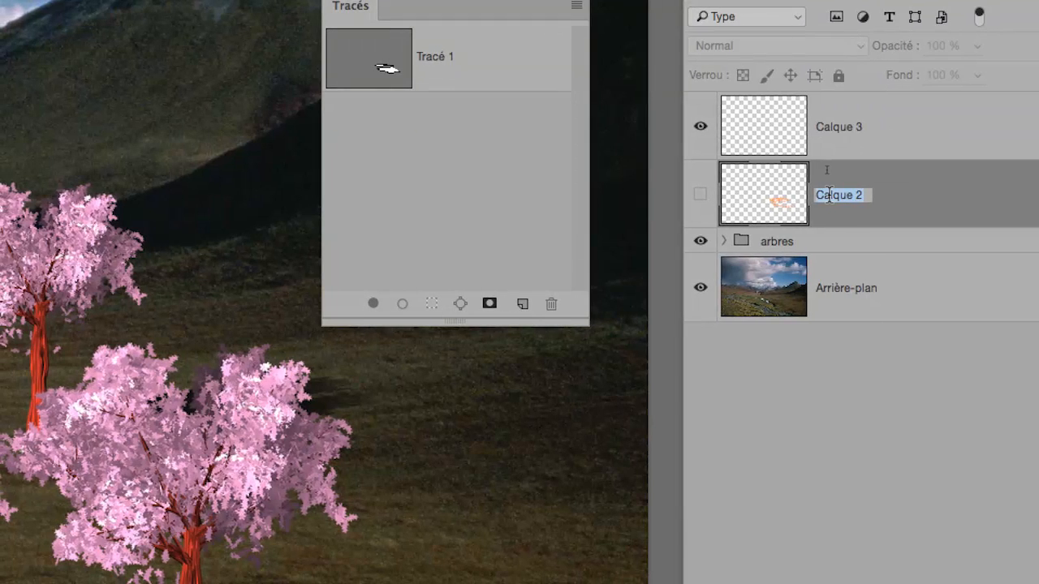
type("test feu 1")
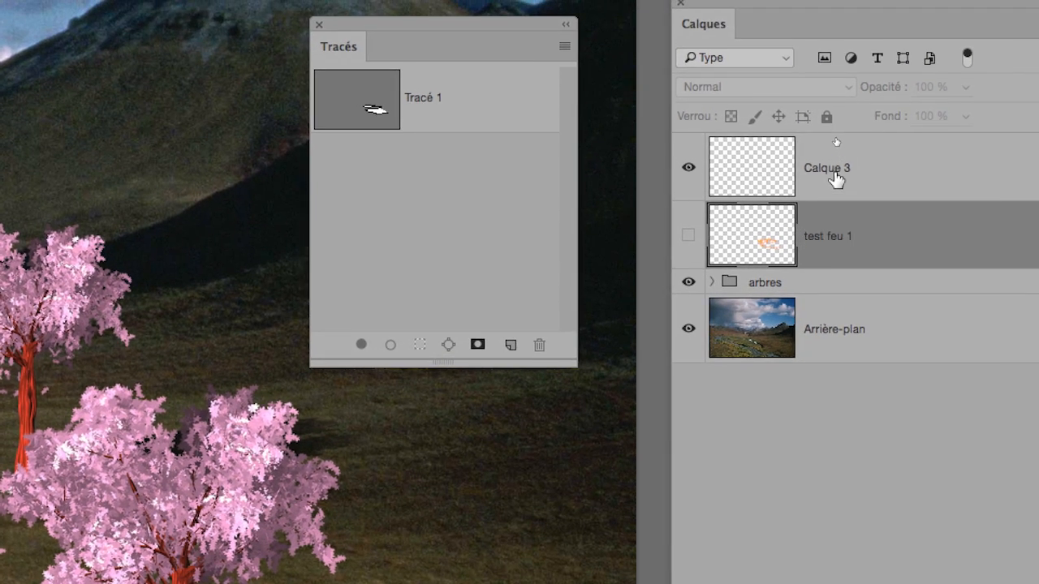
double_click(846, 130)
type("tes")
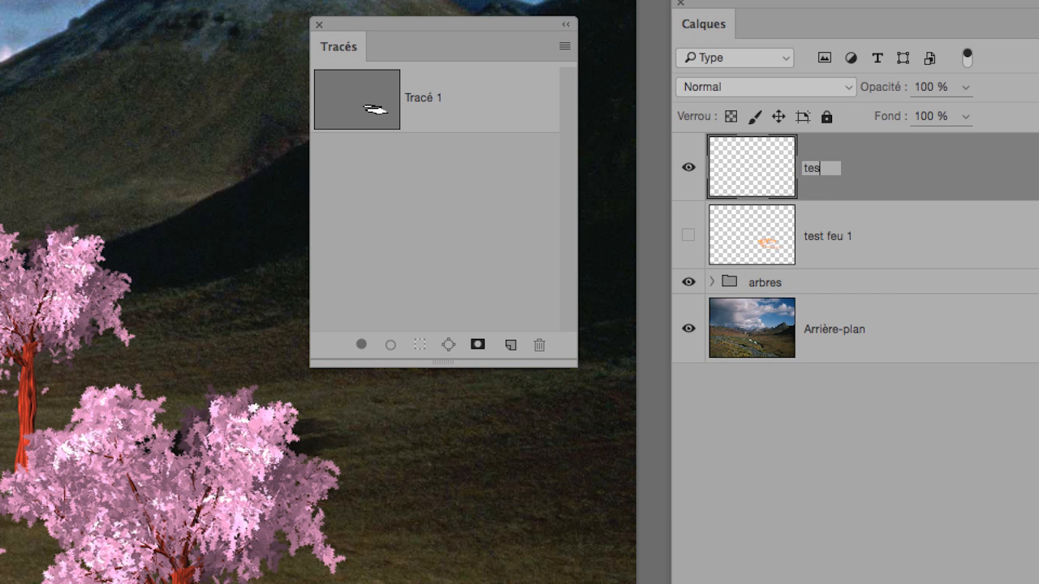
type("t feu 2")
key("Return")
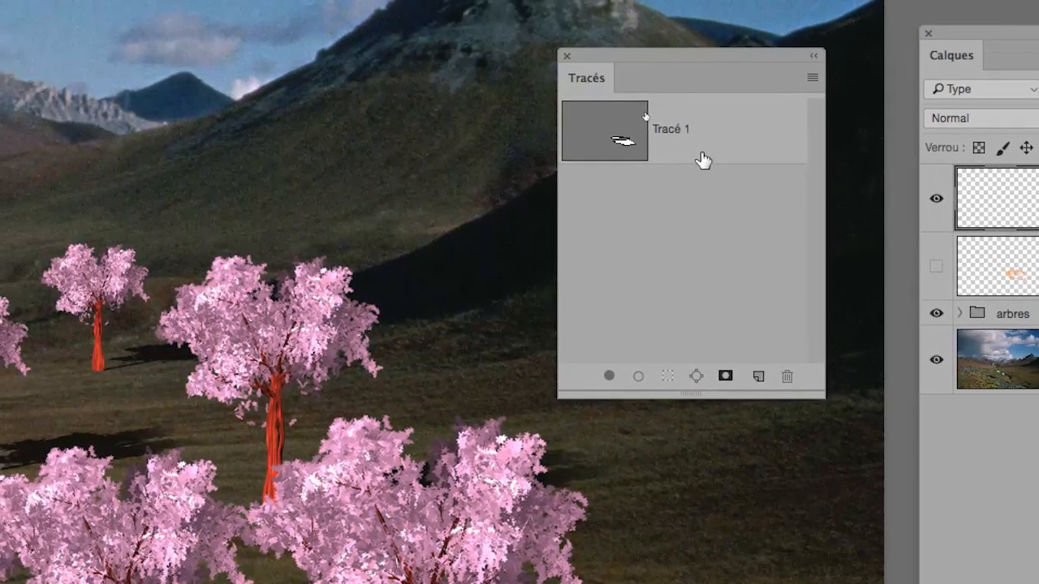
- Select Tracé 1 and open the Flamme render filter for the test feu 2 layer, keeping its dialog clear of the trees
left_click(590, 122)
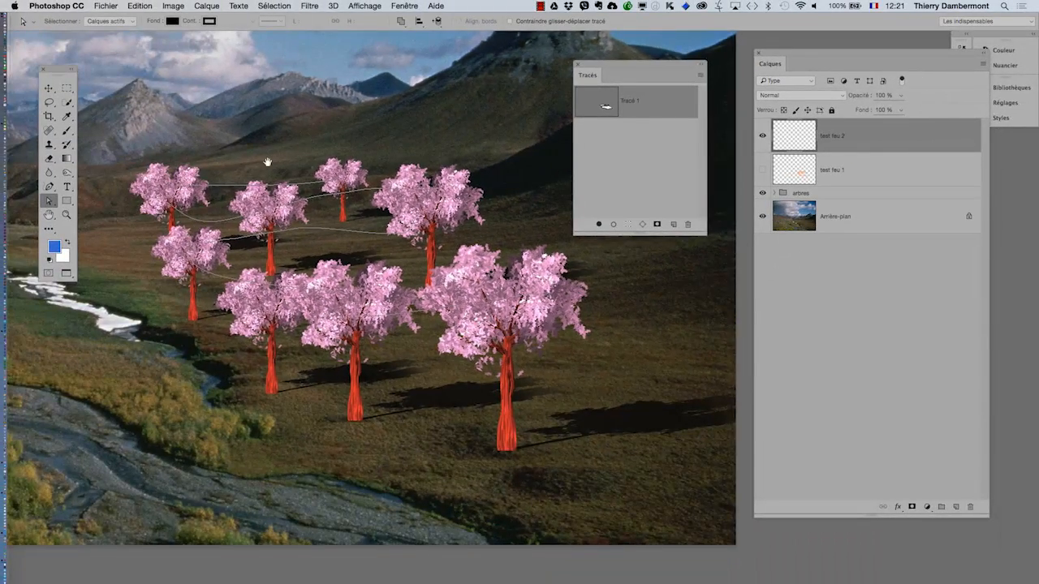
scroll(267, 163, "right", 3)
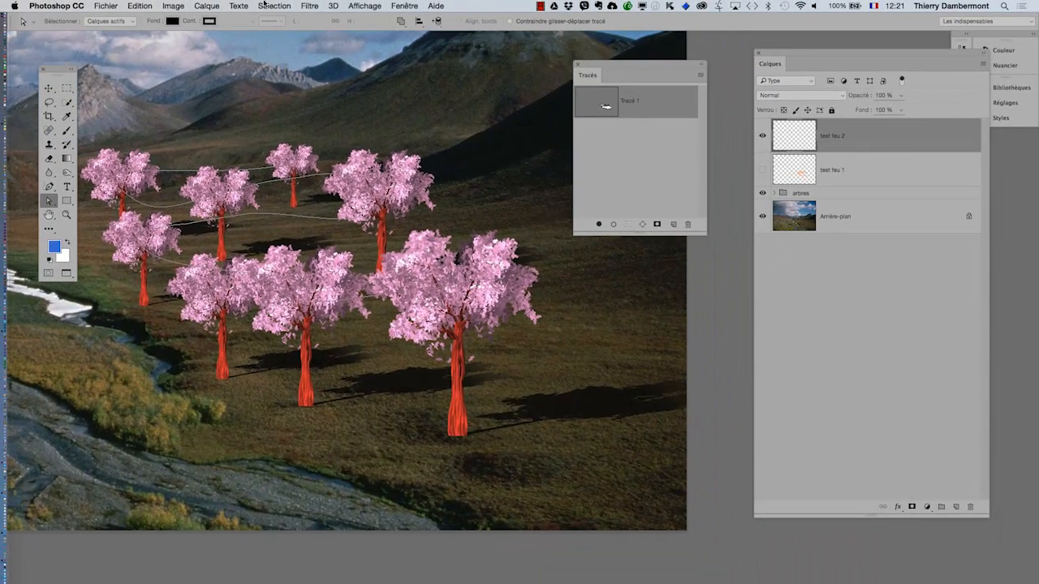
left_click(309, 5)
mouse_move(338, 197)
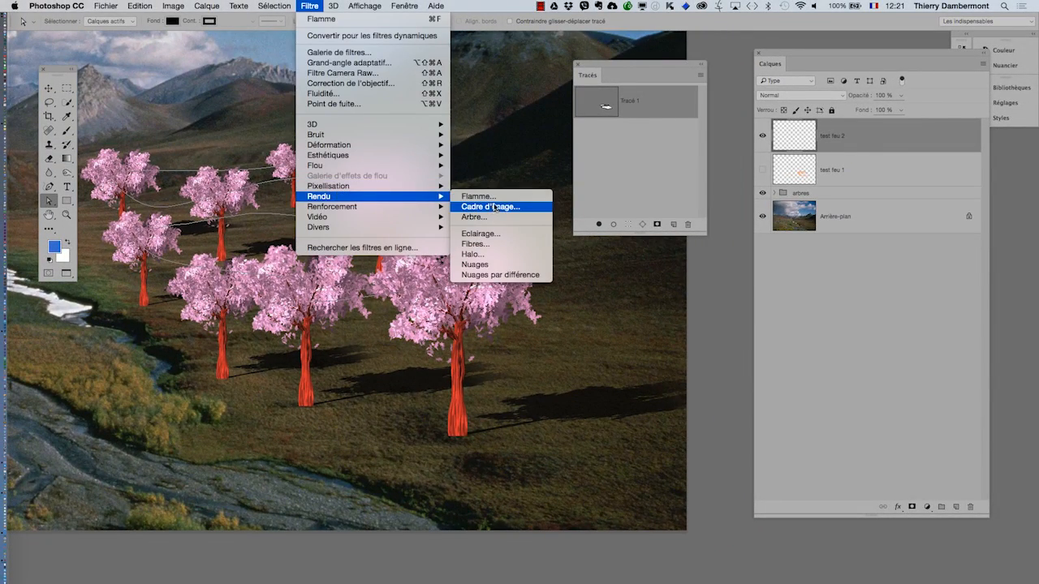
left_click(480, 196)
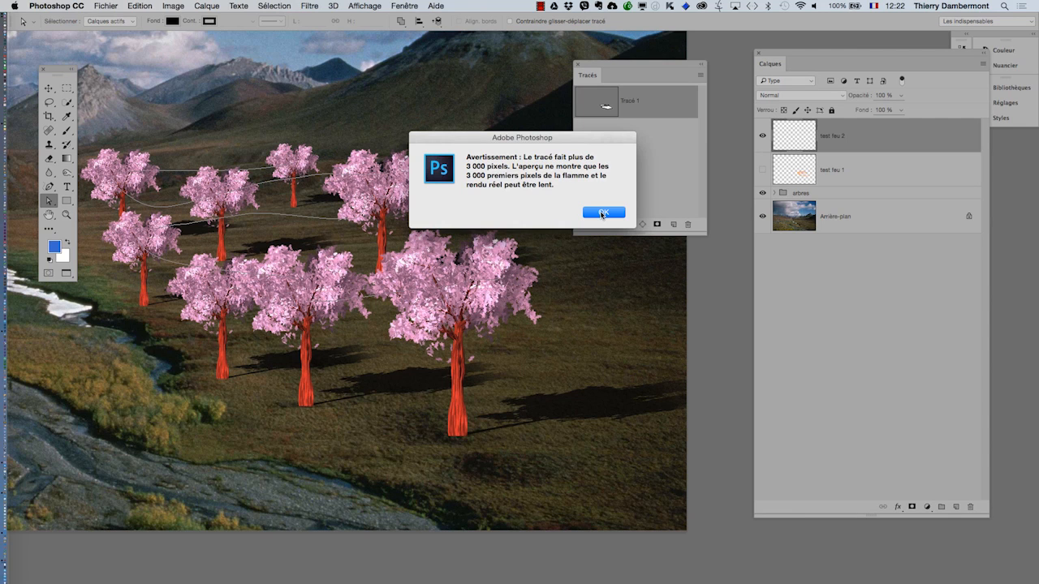
left_click(602, 214)
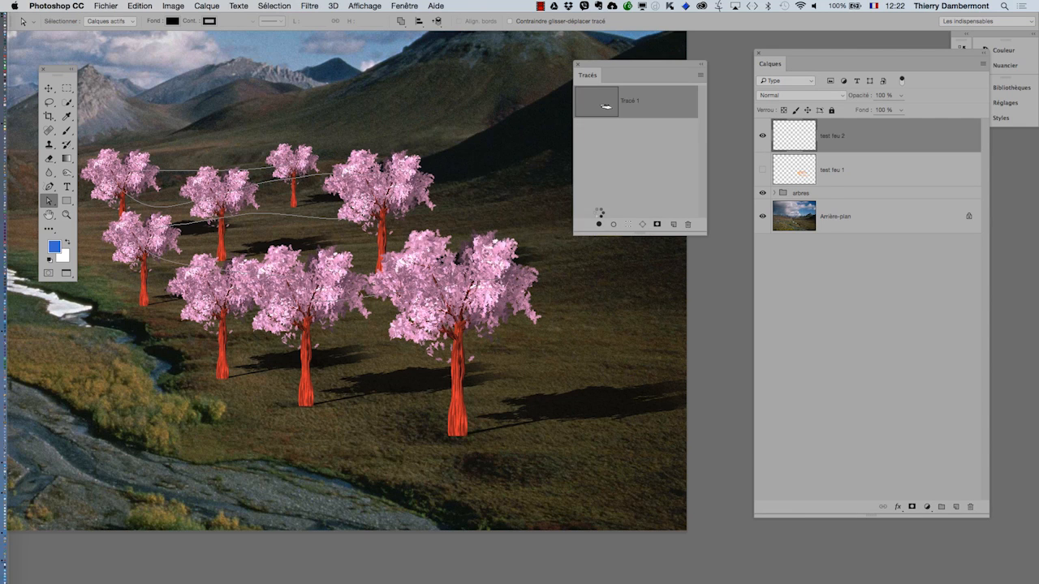
left_click_drag(457, 161, 670, 119)
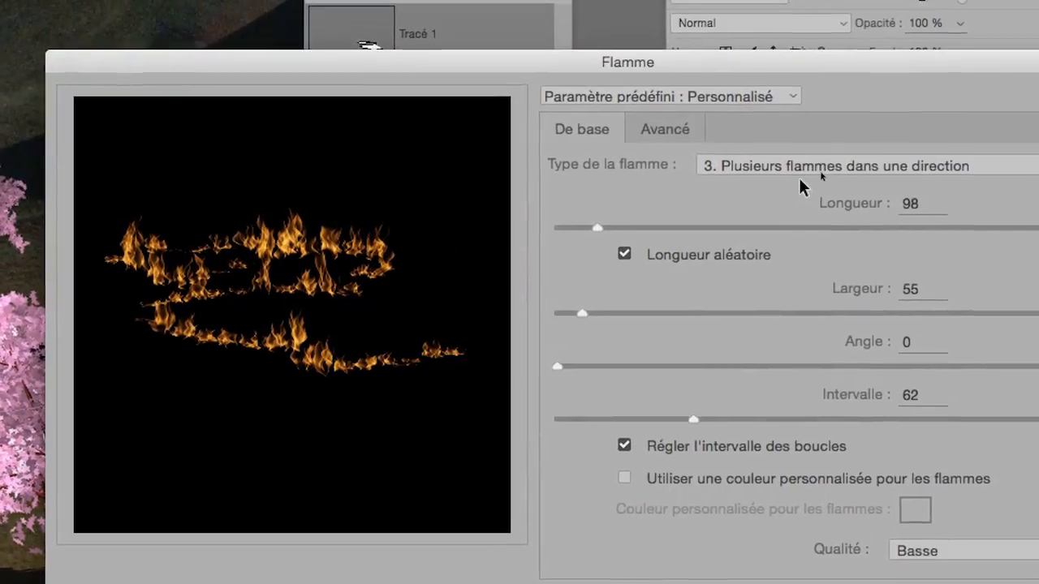
- Preview flame types 1 and 2, and set the flame type to 5. Plusieurs flammes à divers angles
left_click(819, 166)
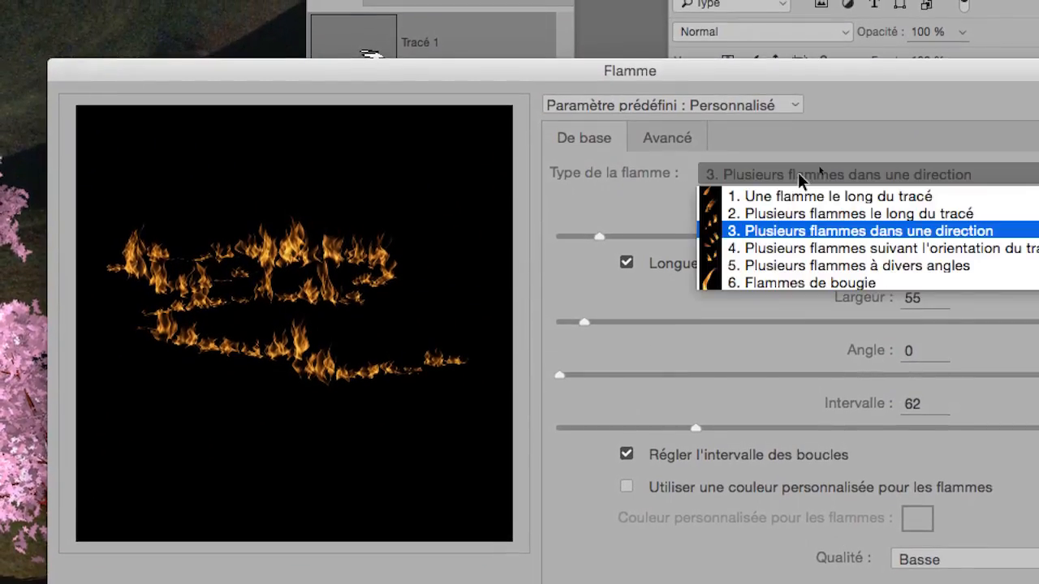
left_click(797, 191)
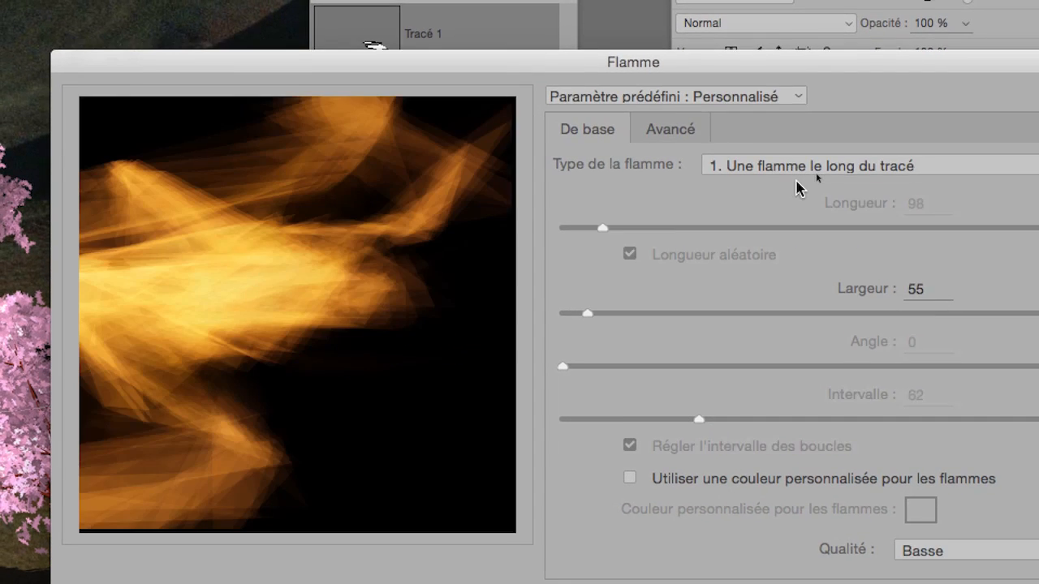
left_click(796, 172)
left_click(795, 188)
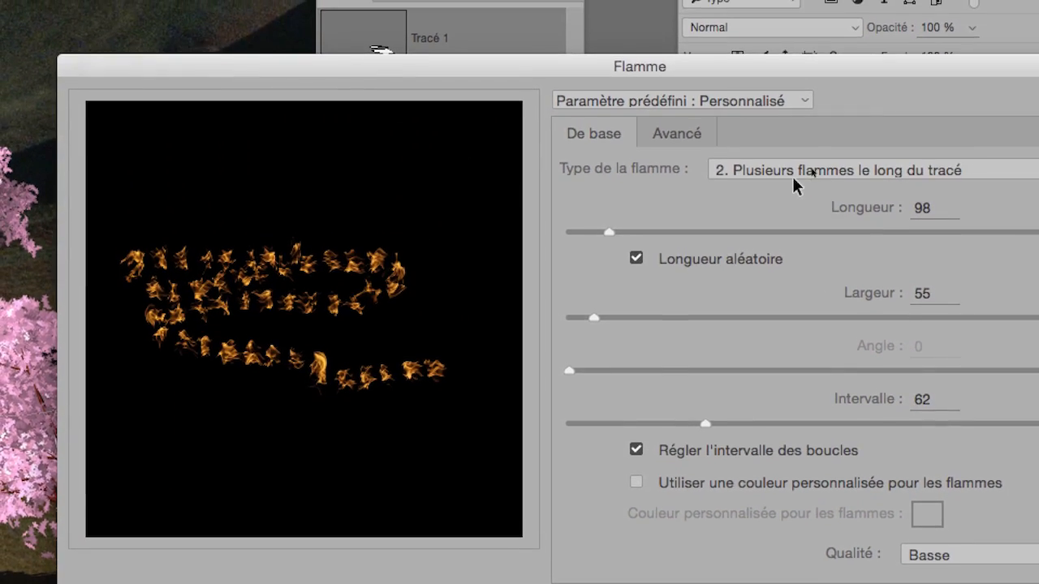
left_click(792, 176)
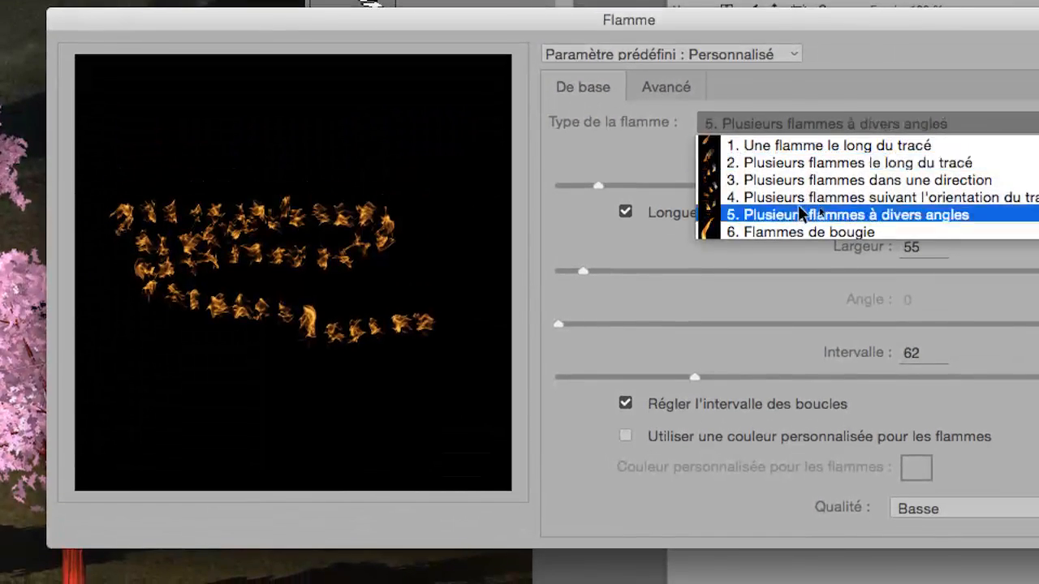
left_click(799, 212)
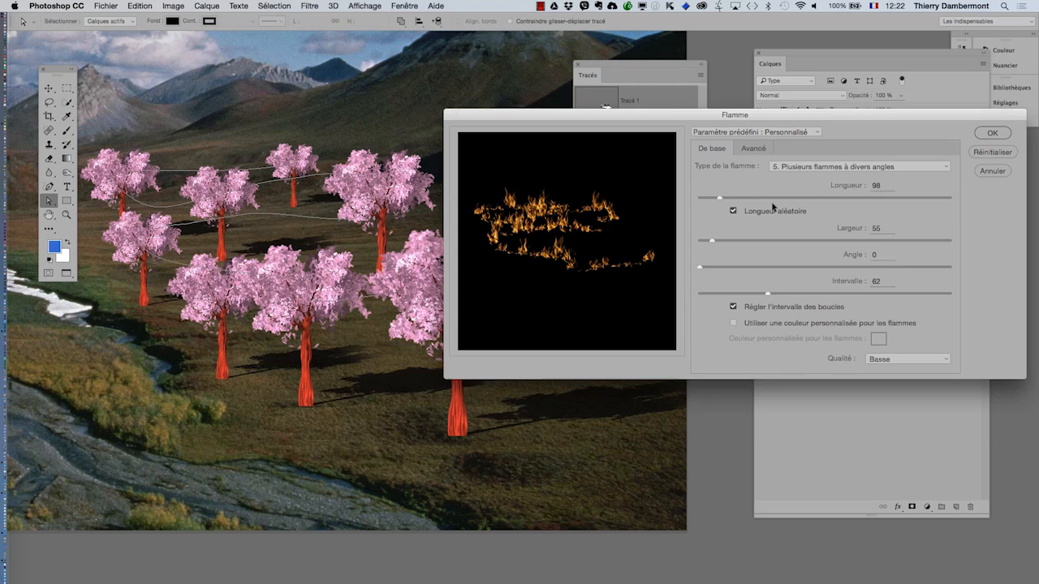
- Set the flames' length to 264, width to 74, angle to 30 and interval to 98
left_click(679, 189)
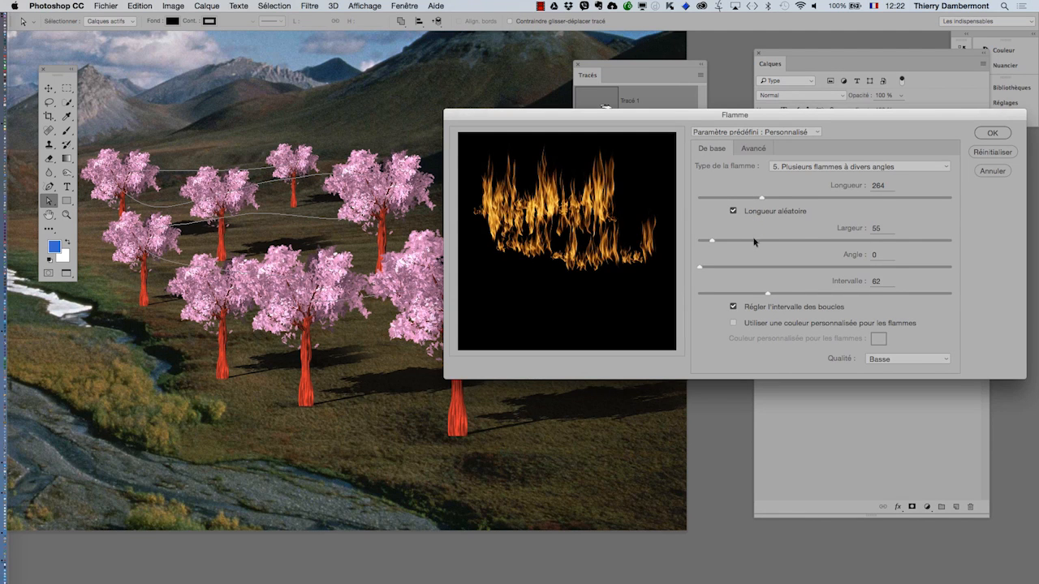
mouse_move(721, 243)
left_mouse_down()
mouse_move(734, 241)
mouse_move(717, 241)
left_mouse_up()
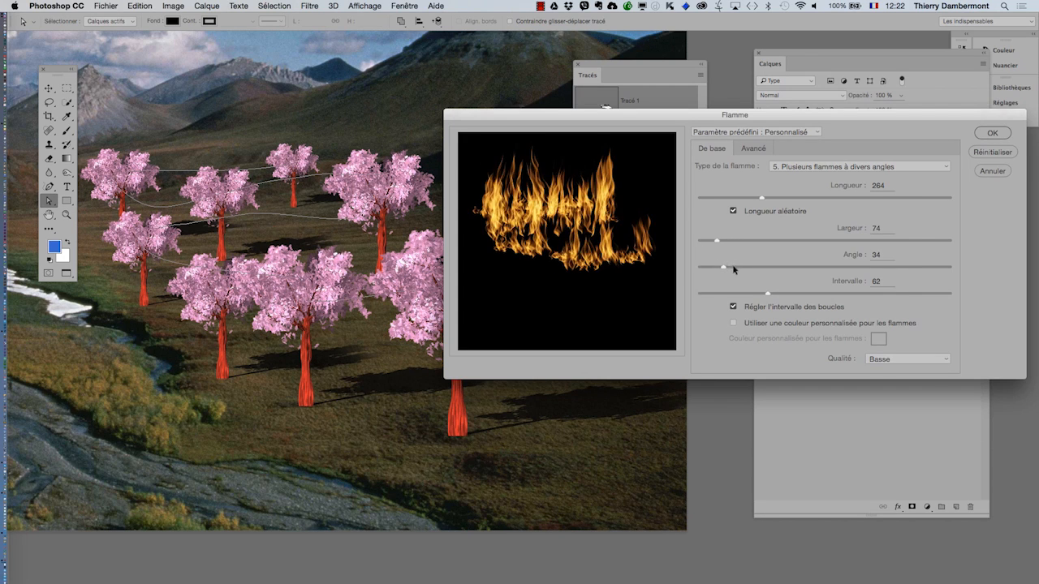
left_click_drag(754, 267, 771, 267)
left_click_drag(766, 268, 723, 270)
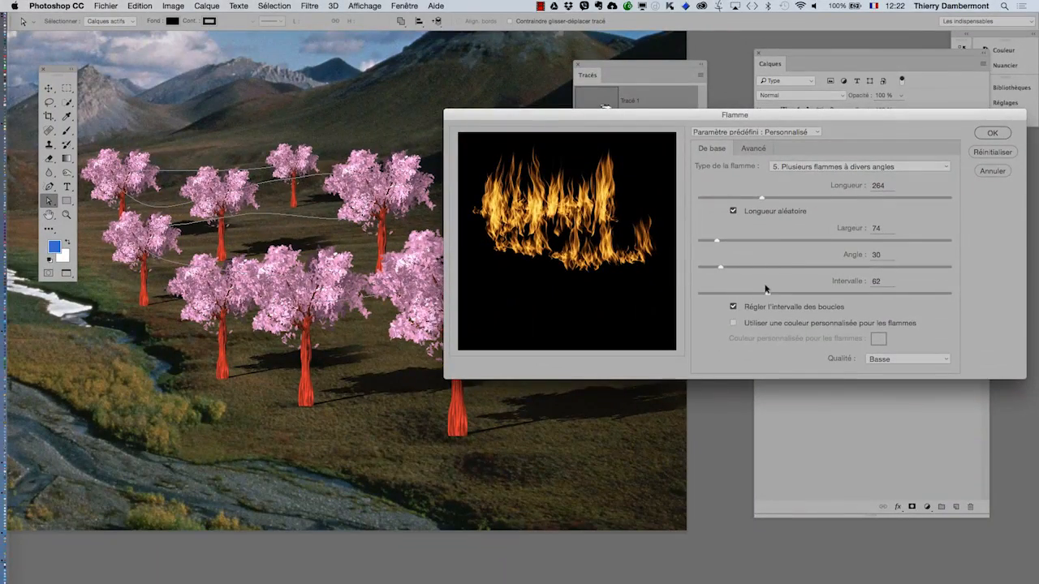
left_click_drag(765, 291, 754, 295)
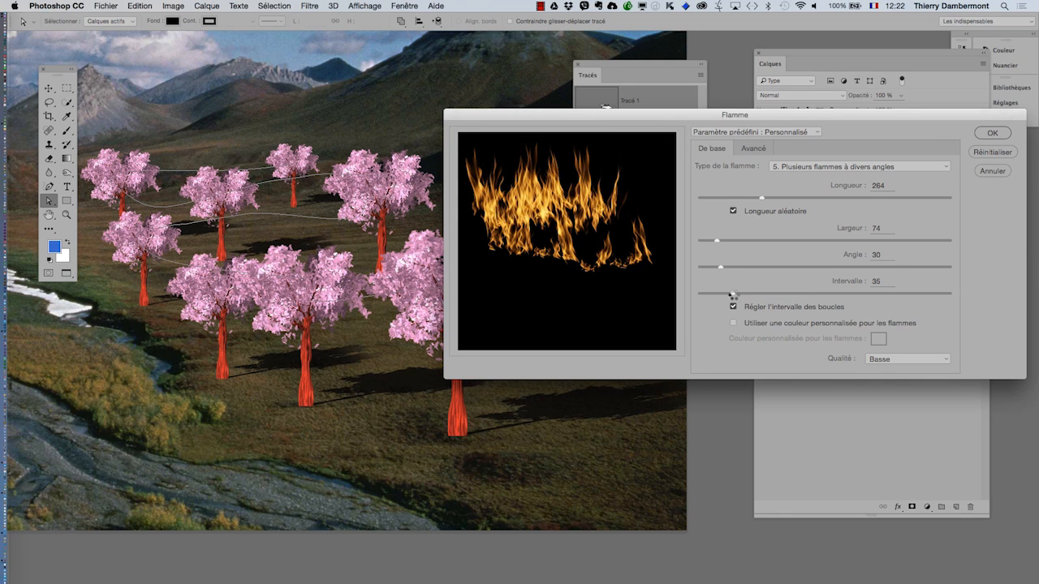
left_click_drag(733, 295, 763, 294)
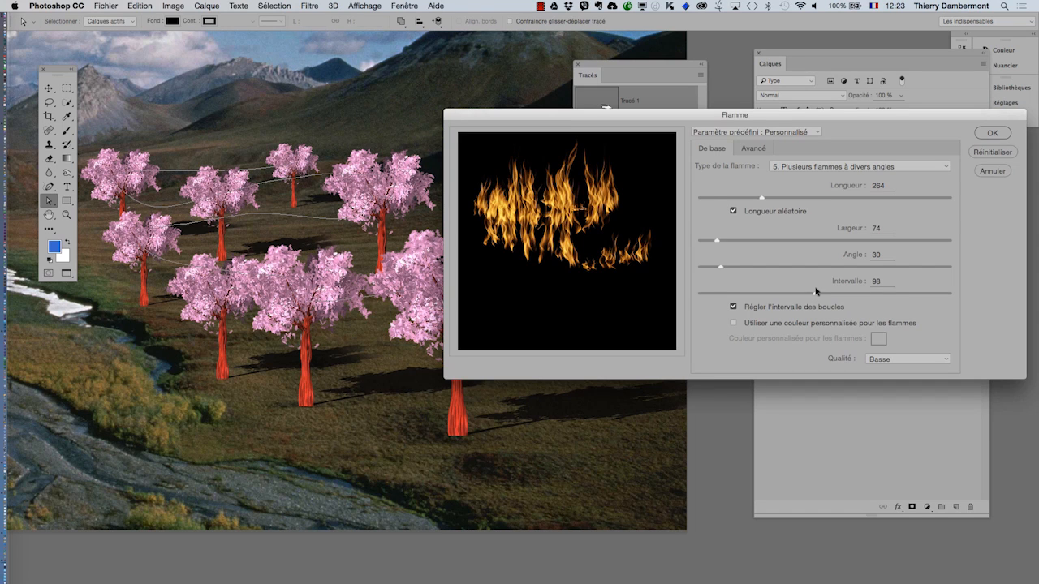
- Try the custom flame colour option and turn it off again, then render the flames at Affinée (très lent) quality
left_click(775, 324)
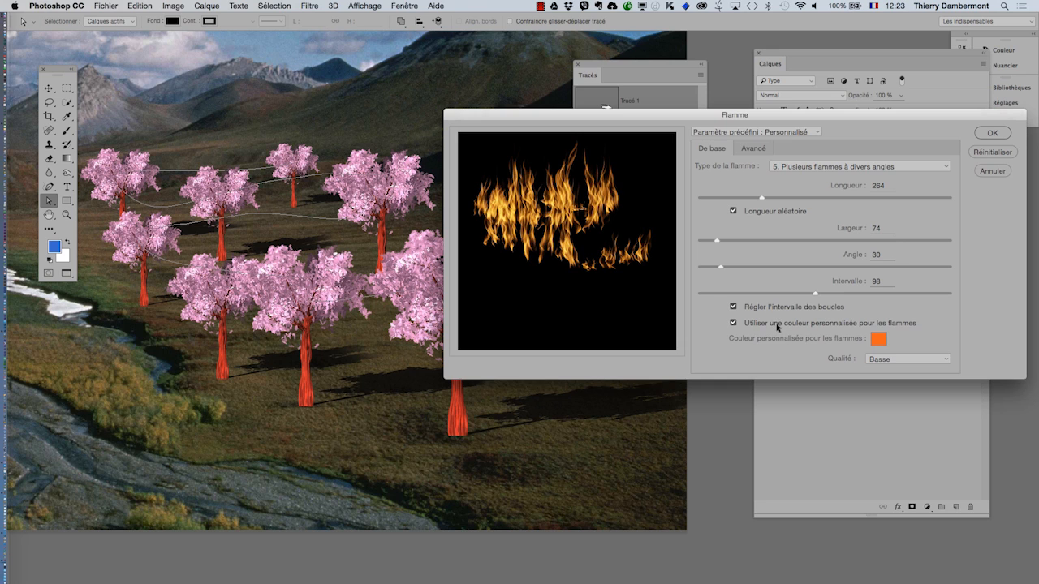
left_click(776, 324)
left_click(895, 360)
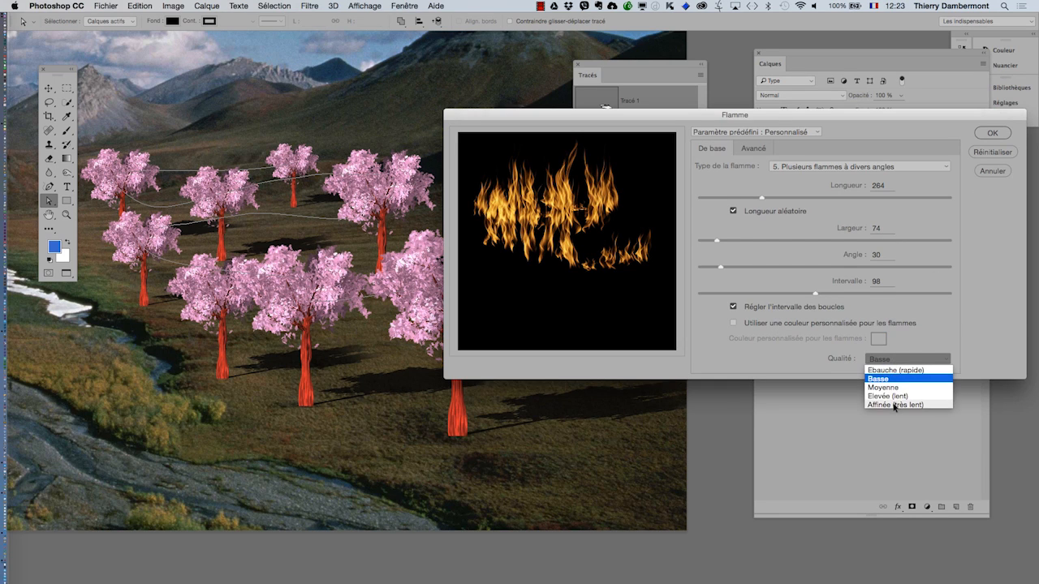
left_click(894, 406)
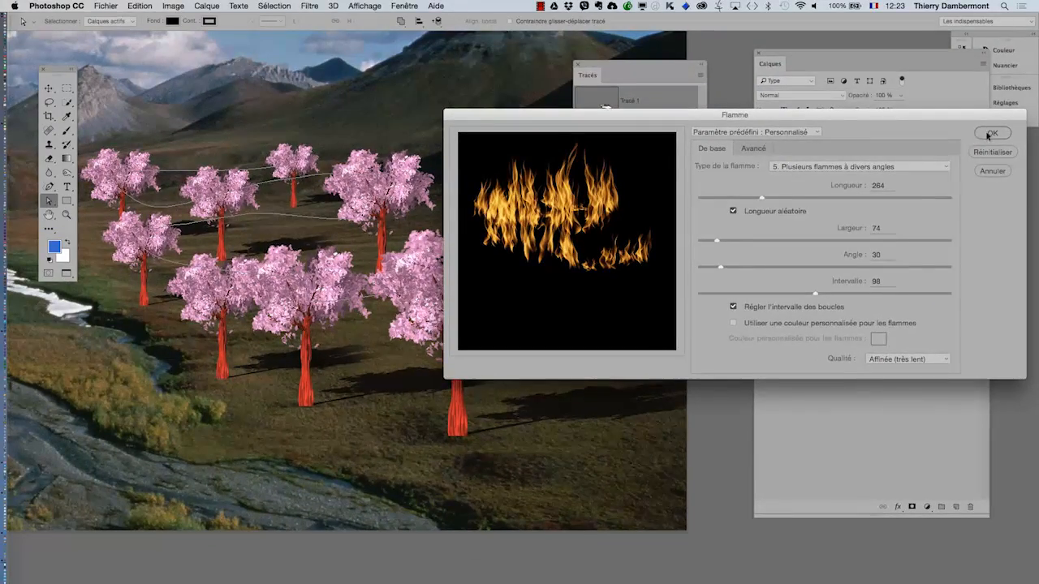
left_click(989, 135)
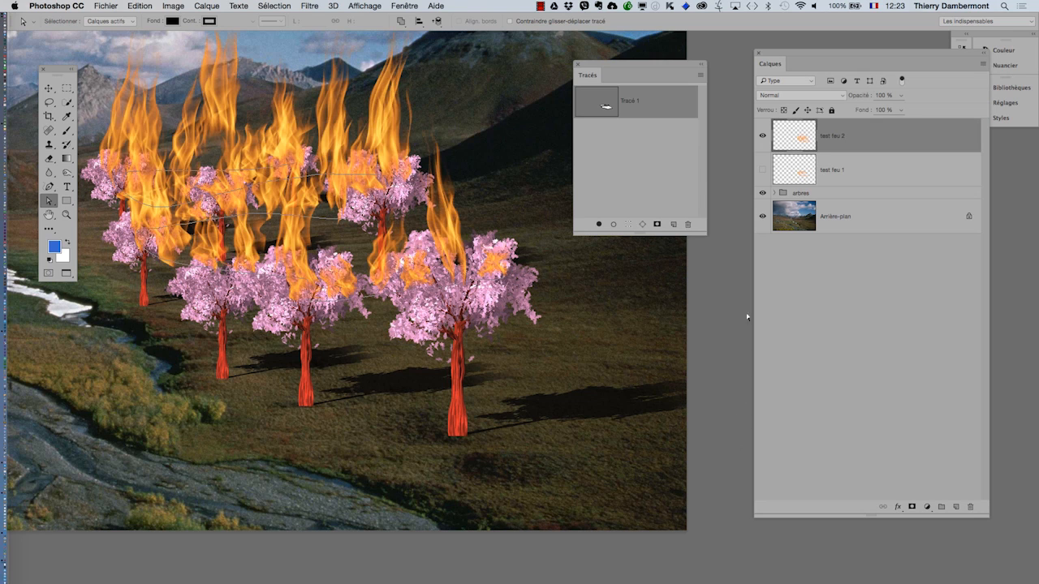
- Deselect Tracé 1, reposition the test feu 2 flames over the trees and duplicate their layer, offsetting the copy
left_click(635, 138)
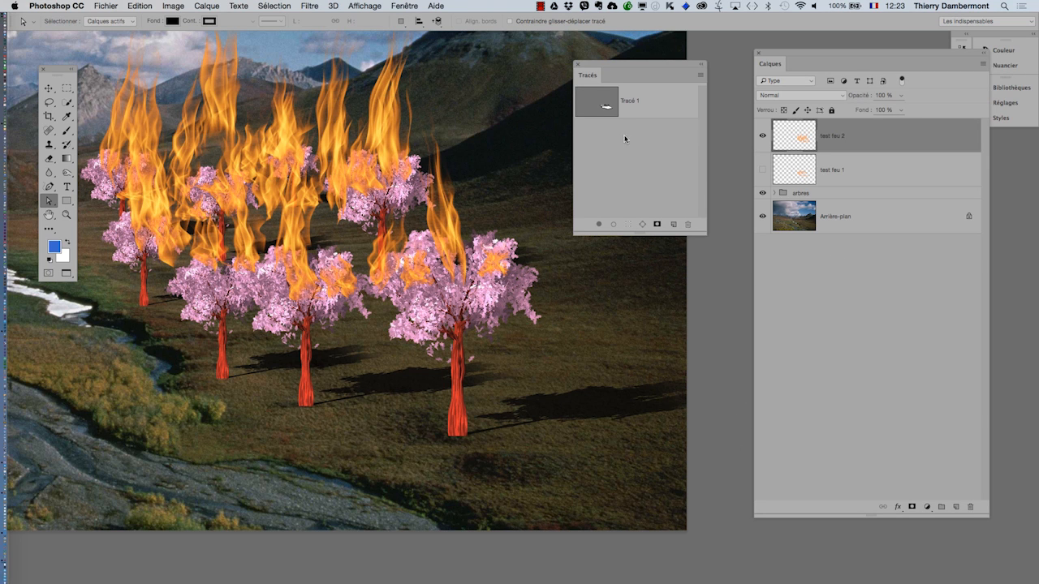
left_click(49, 87)
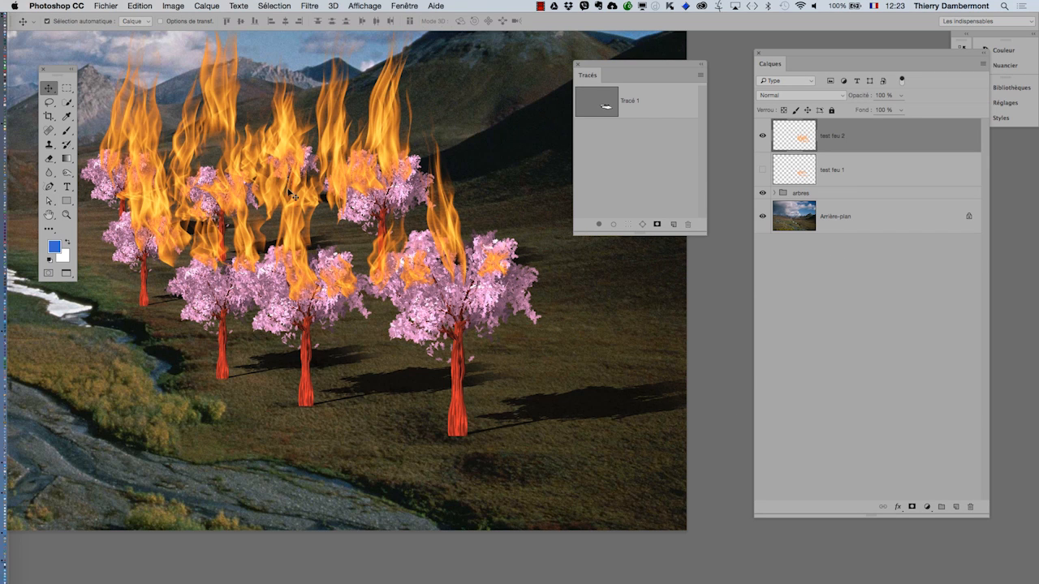
left_click_drag(276, 203, 289, 167)
left_click_drag(874, 144, 956, 506)
left_click_drag(357, 249, 373, 287)
scroll(374, 290, "down", 2)
- Scale the test feu 2 copie flames down proportionally to about 86.5% and apply the transformation
key("super+t")
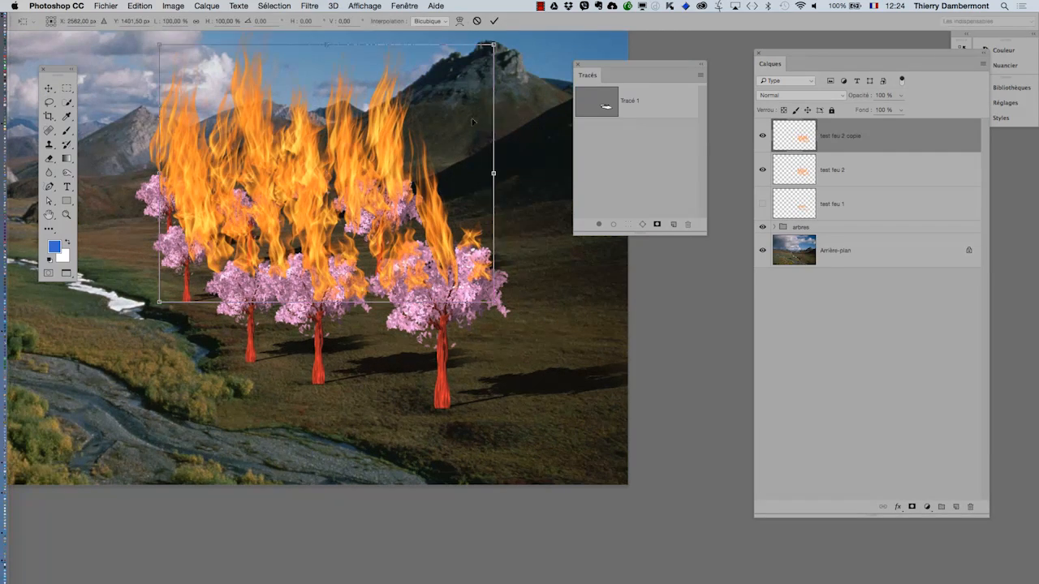
left_click_drag(495, 42, 449, 158)
mouse_move(343, 354)
left_mouse_down()
mouse_move(372, 356)
mouse_move(355, 357)
left_mouse_up()
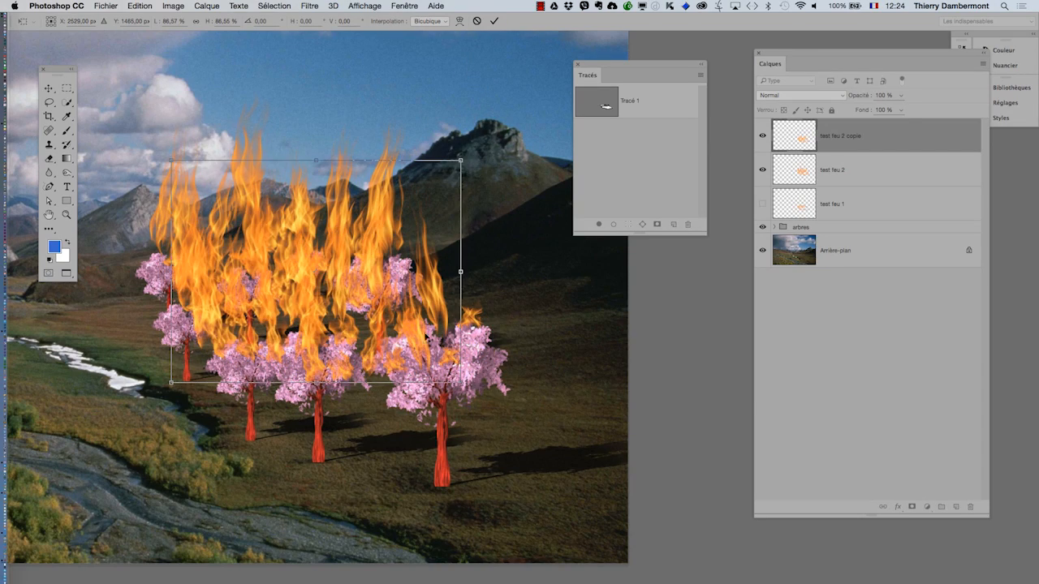
left_click(494, 21)
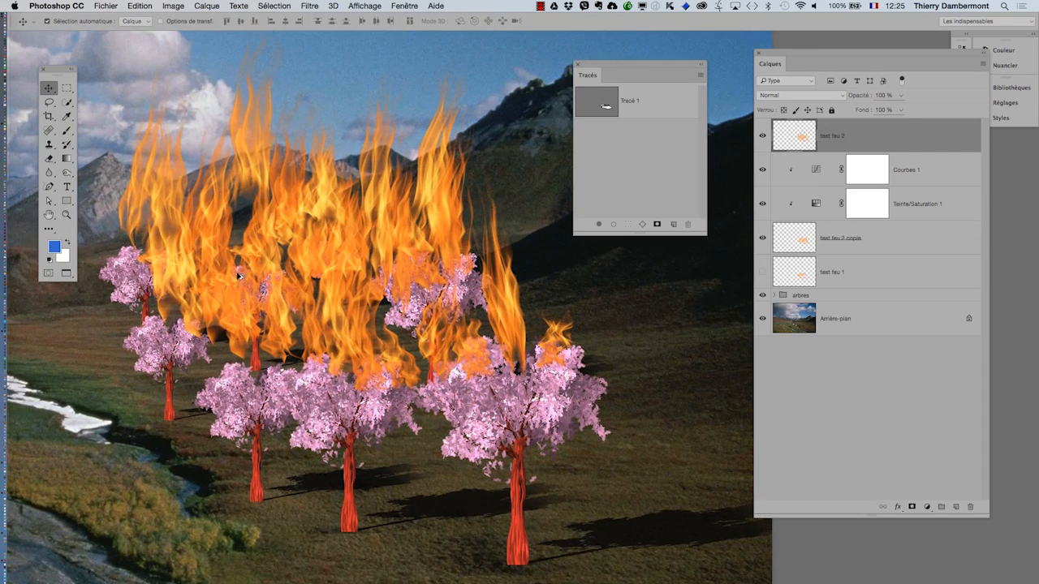
- Add a Courbes adjustment layer directly above Arrière-plan, keeping the default name and Normal mode
left_click_drag(397, 290, 441, 356)
scroll(370, 339, "up", 1)
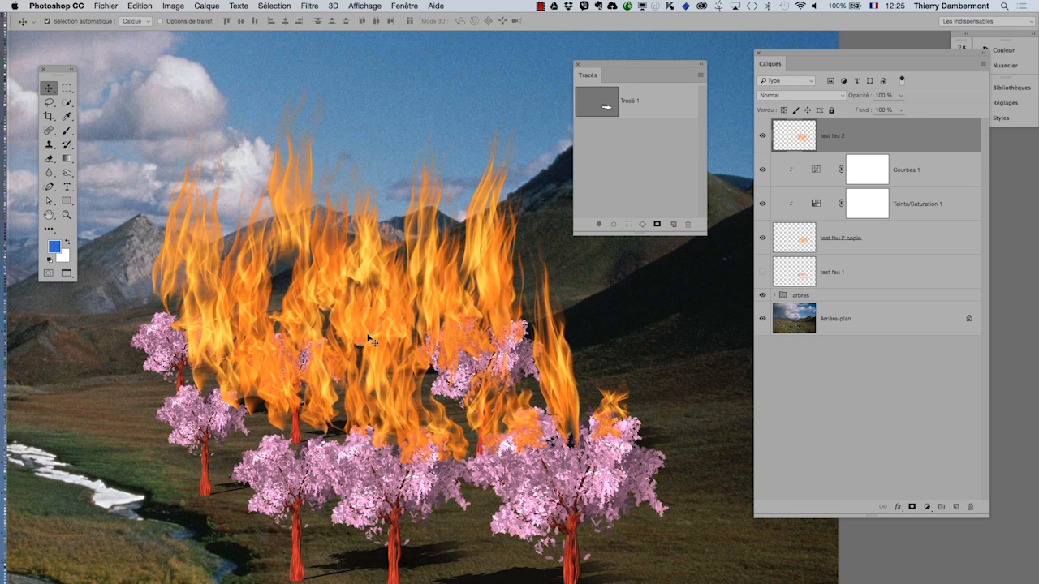
scroll(373, 342, "down", 3)
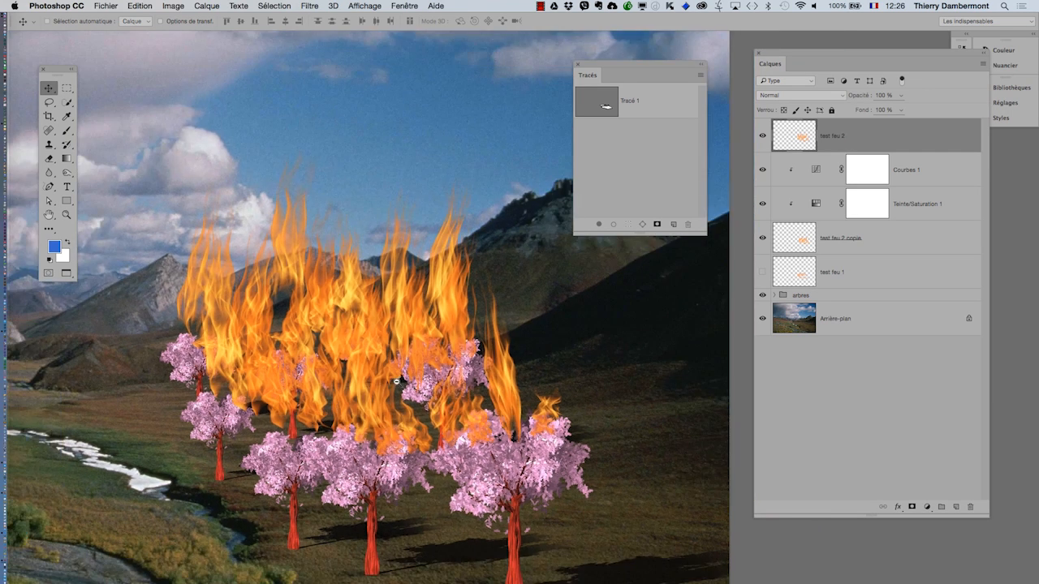
scroll(378, 343, "down", 3)
scroll(378, 343, "left", 3)
left_click(840, 322)
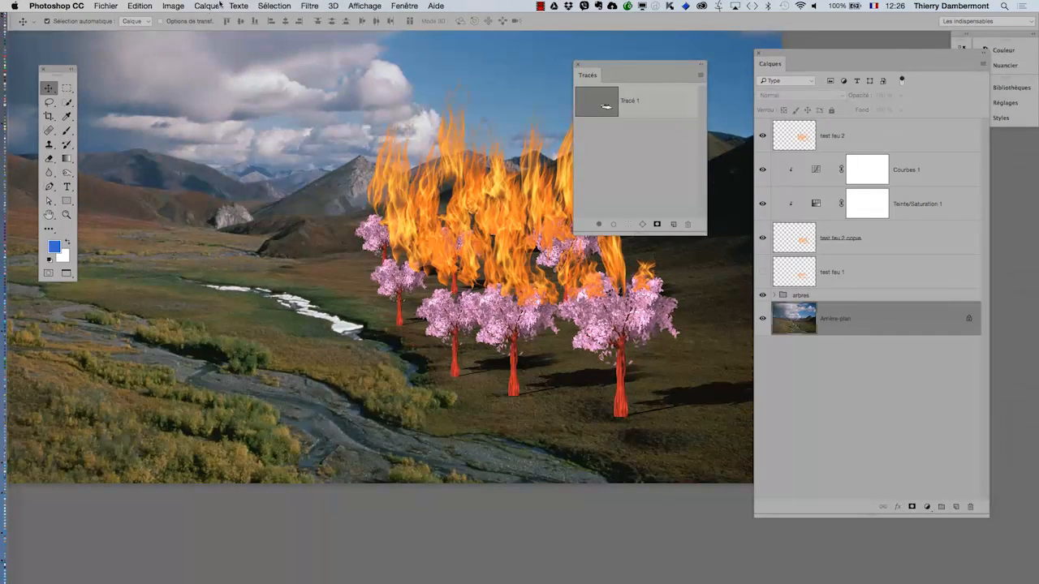
left_click(207, 6)
left_click(202, 6)
left_click(213, 5)
mouse_move(233, 142)
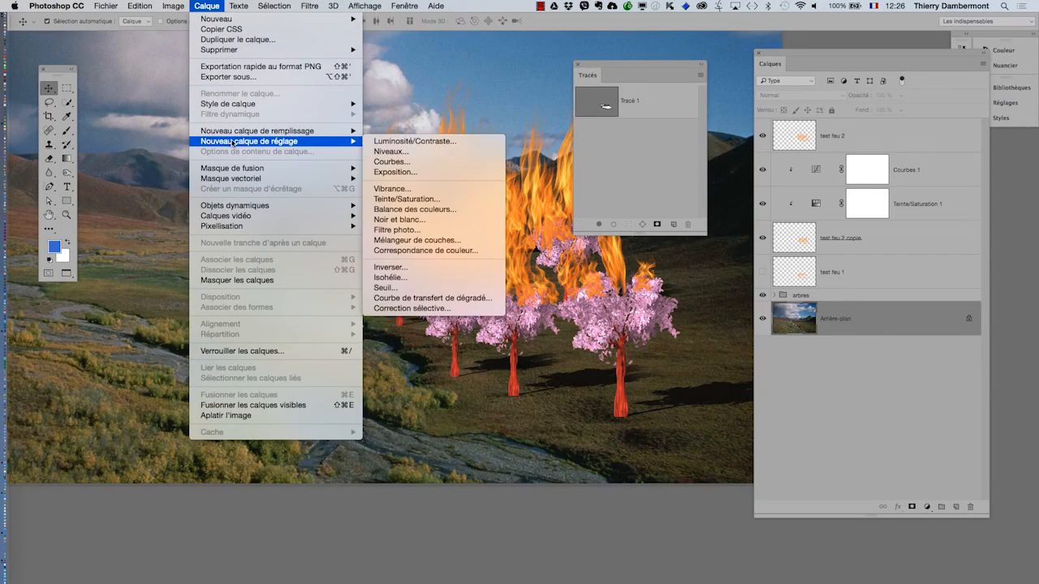
left_click(443, 161)
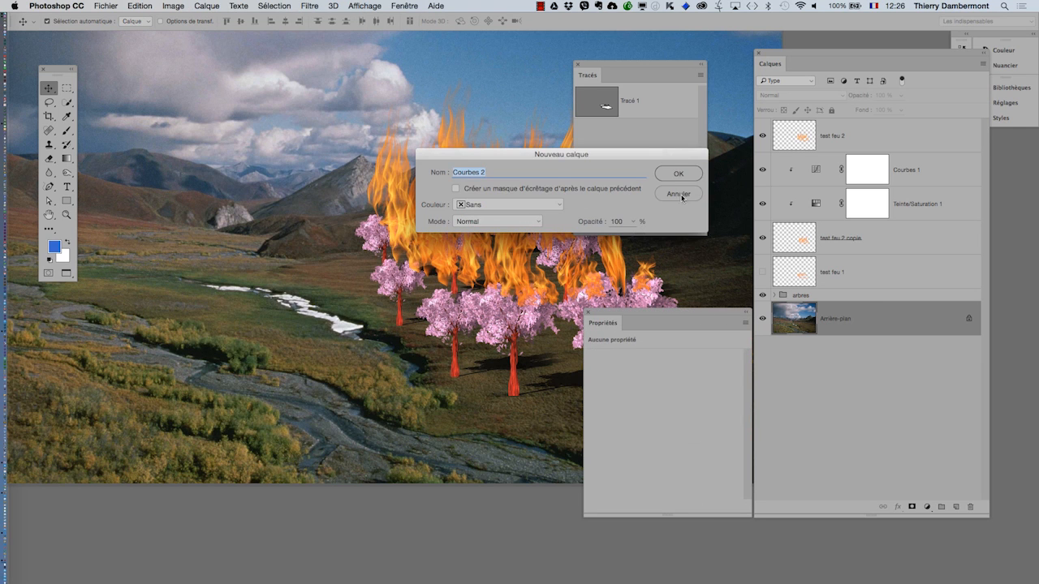
left_click(678, 176)
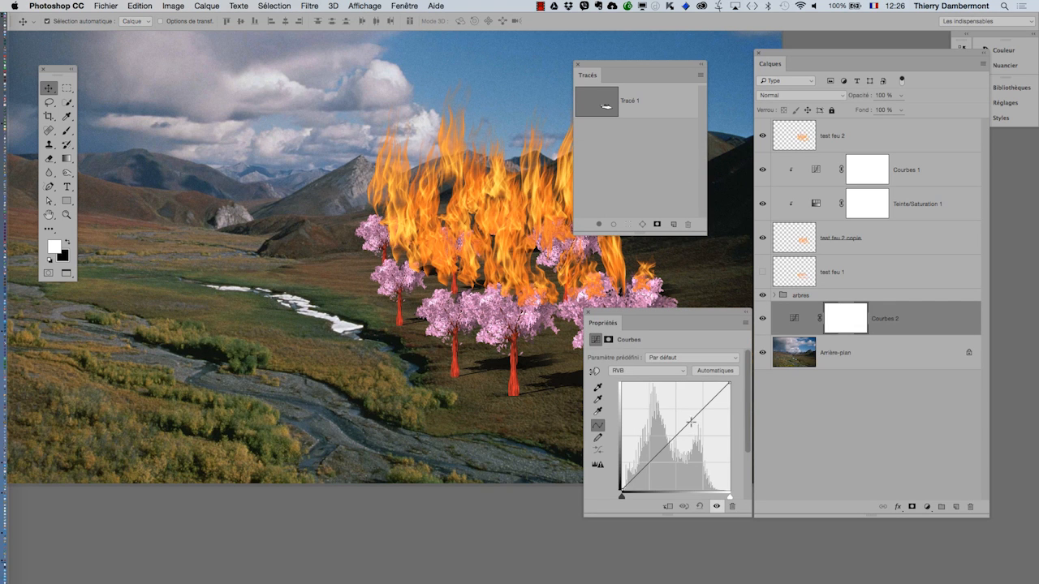
- Darken the landscape with an RVB curve pulled well down in the shadows and slightly in the highlights, moving the Tracés panel off the flames
left_click_drag(692, 422, 691, 436)
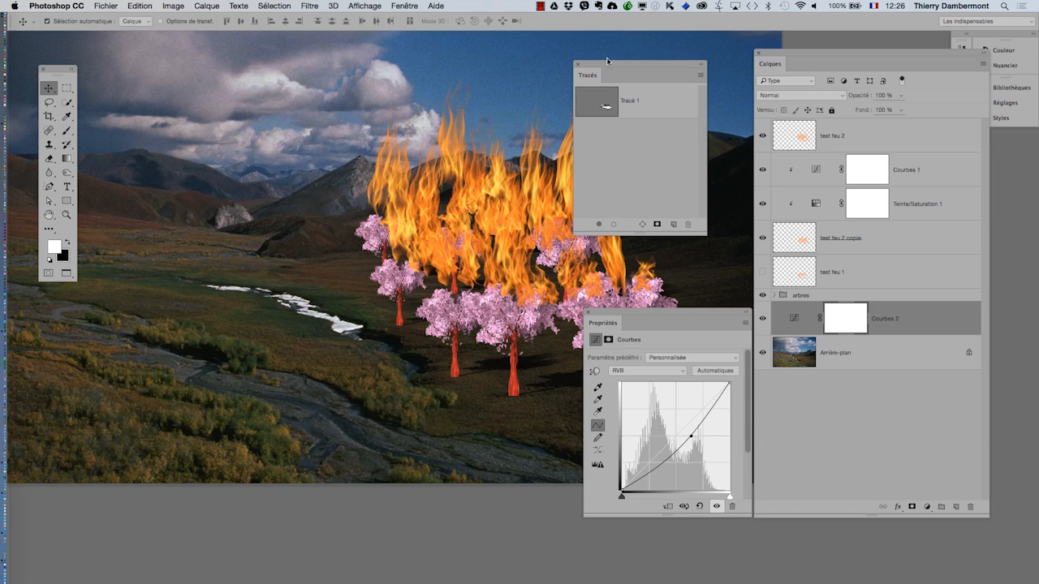
left_click_drag(605, 67, 255, 392)
left_click_drag(664, 457, 660, 470)
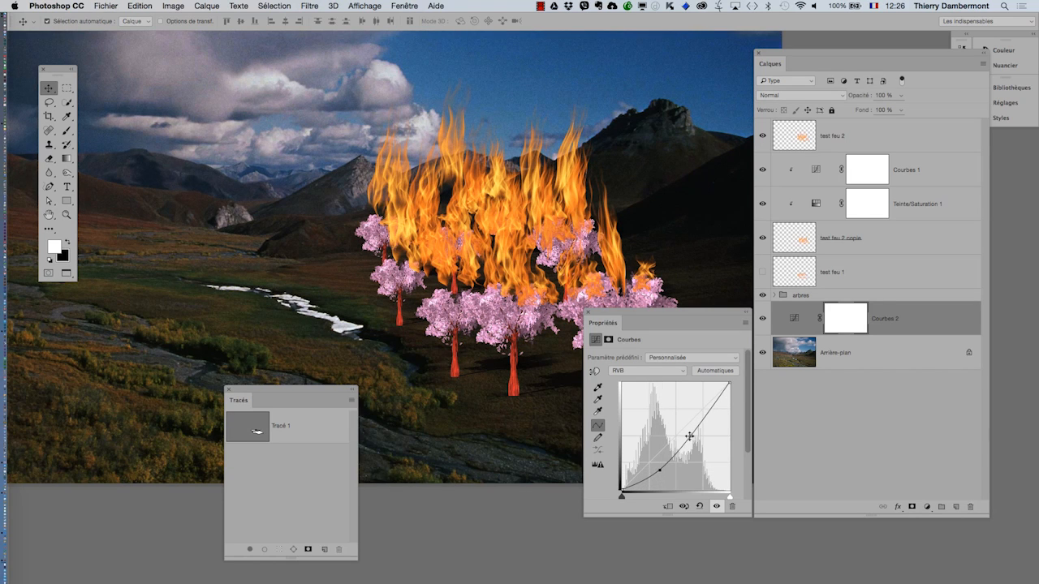
left_click_drag(691, 437, 694, 427)
- Add a Courbes adjustment layer above the arbres group and clip it to that group
left_click(798, 300)
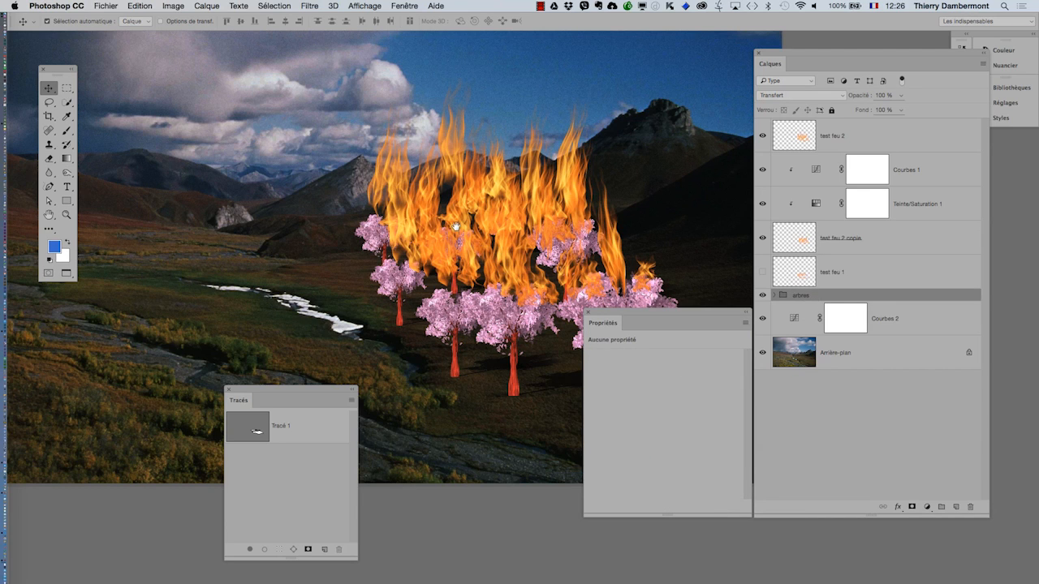
scroll(814, 301, "down", 3)
left_click(803, 325)
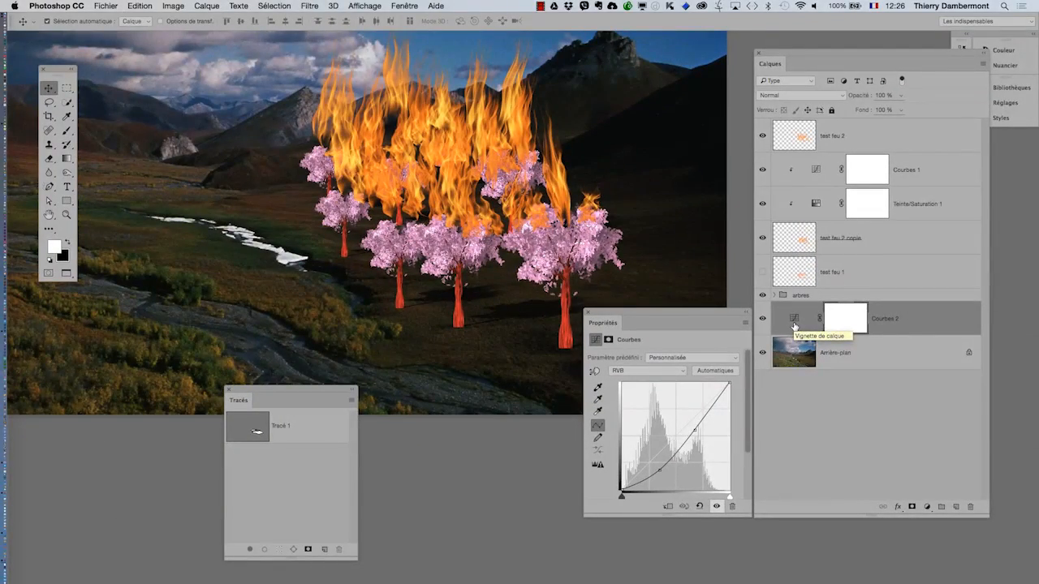
left_click_drag(524, 188, 493, 229)
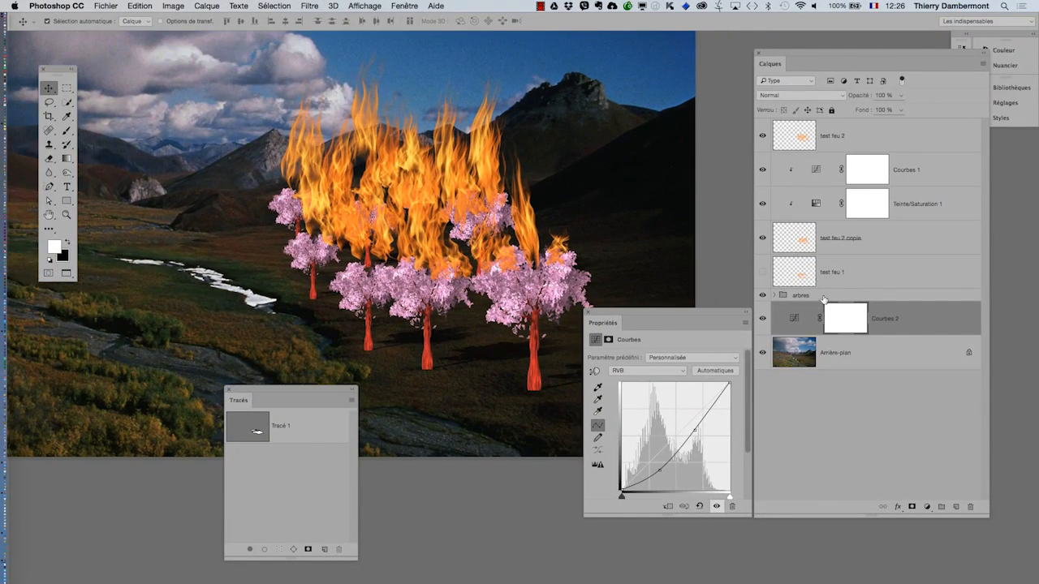
left_click(805, 297)
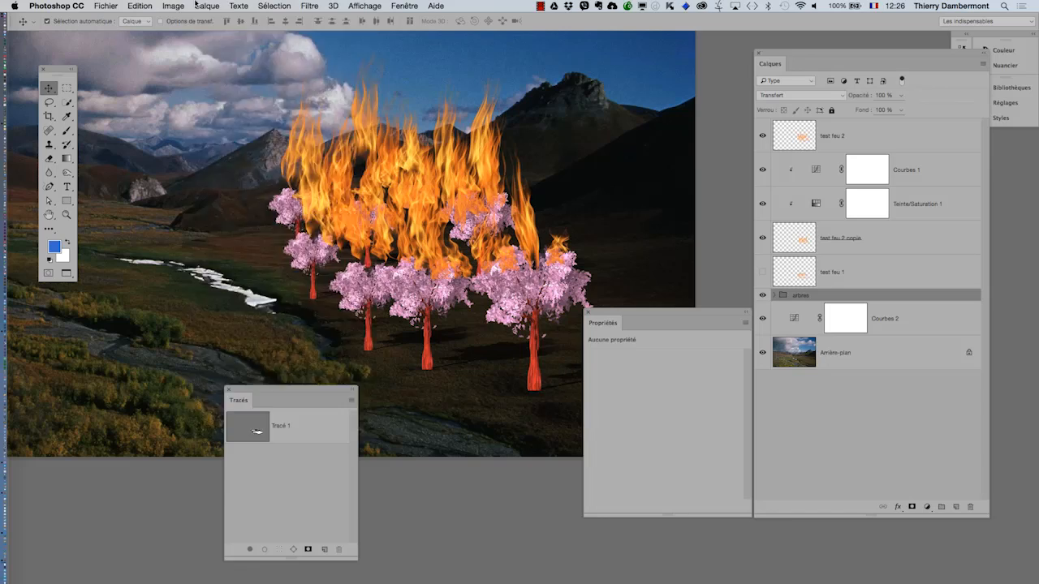
left_click(204, 5)
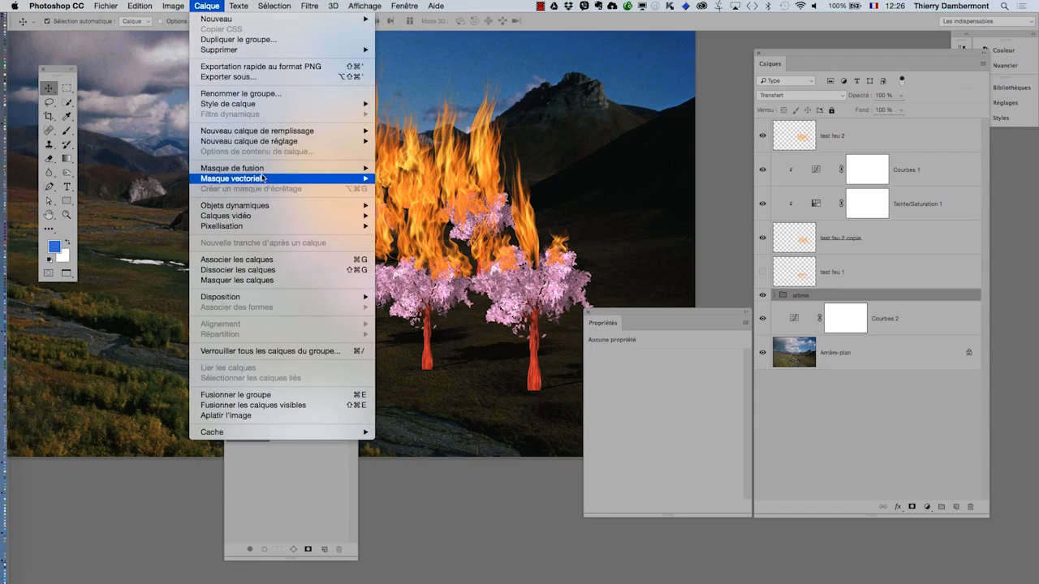
mouse_move(244, 143)
left_click(421, 162)
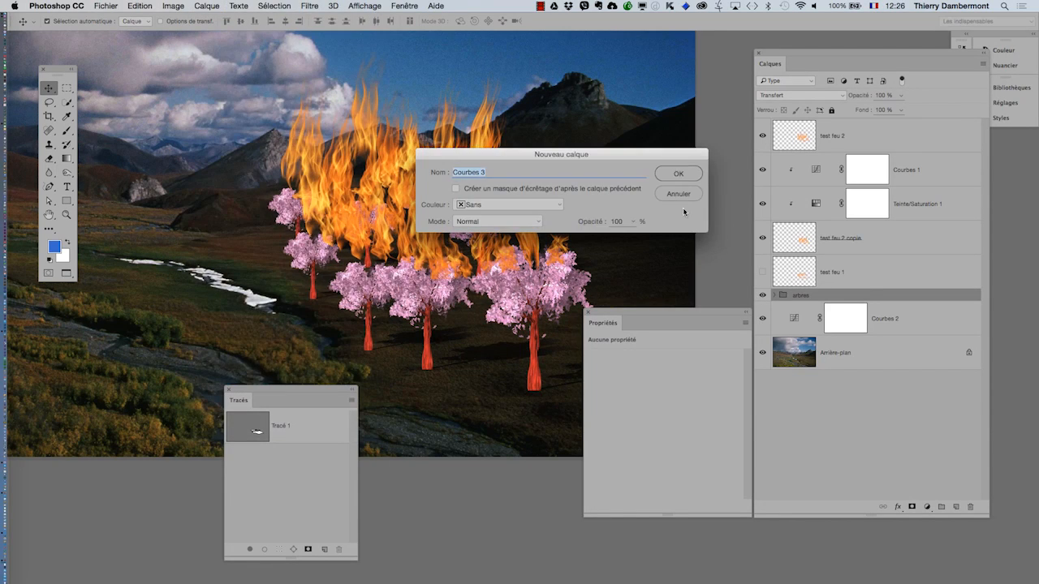
left_click(684, 178)
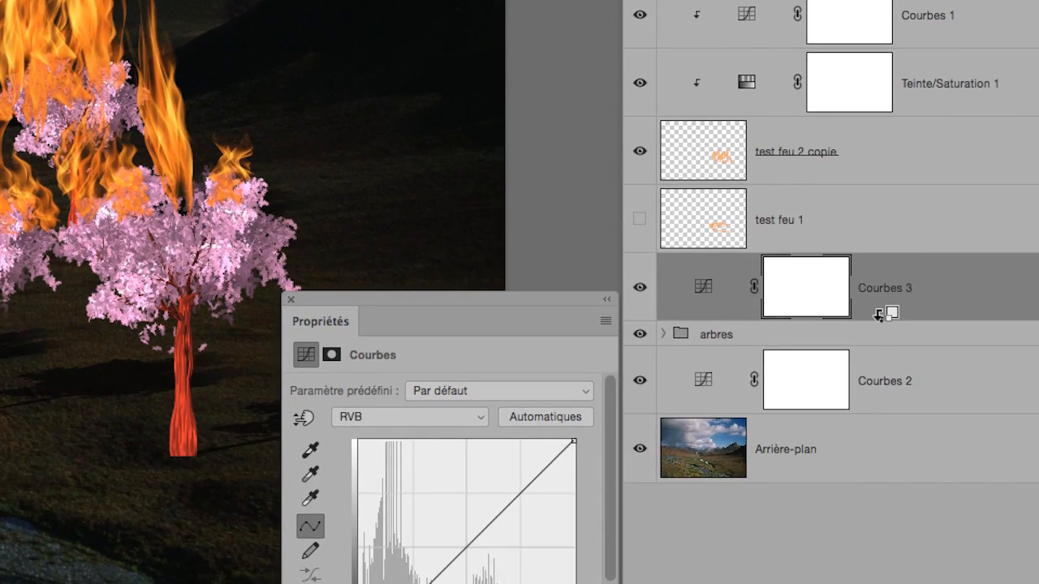
left_click(879, 315, "alt")
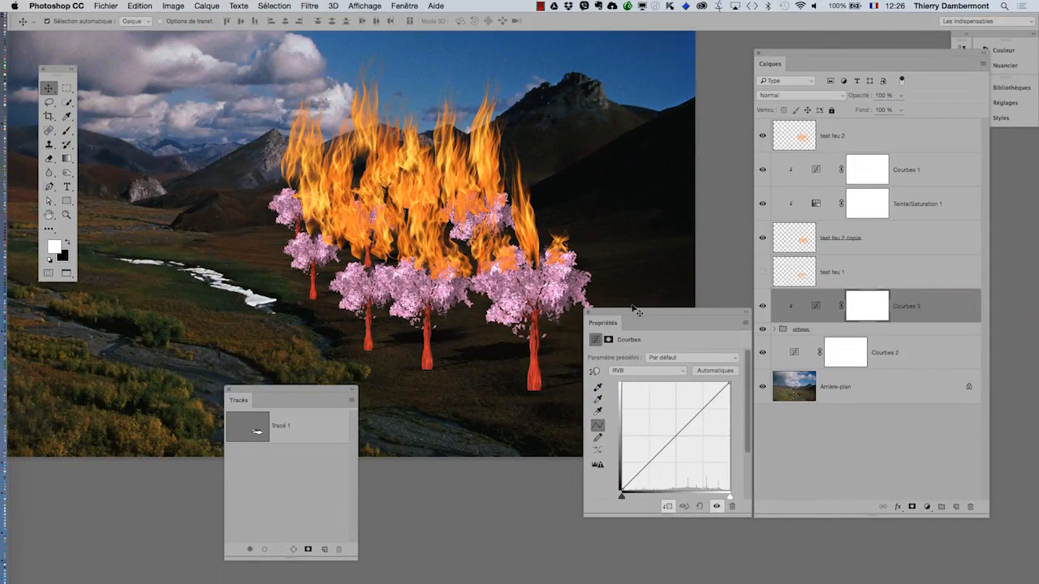
- Darken the trees by bending the clipped RVB curve below the diagonal with three points, and close the curve properties
left_click_drag(641, 309, 708, 216)
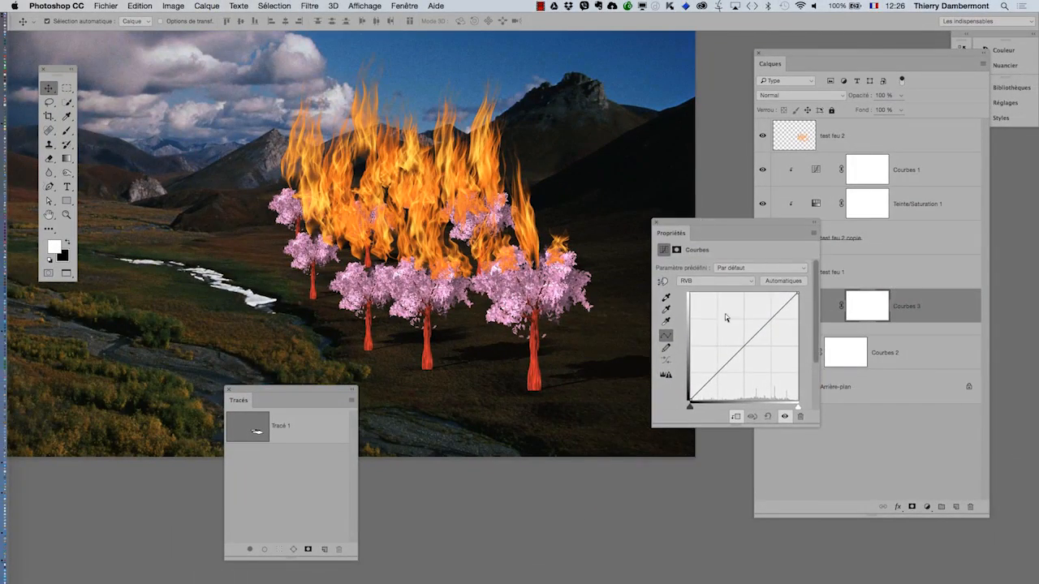
left_click_drag(750, 342, 779, 330)
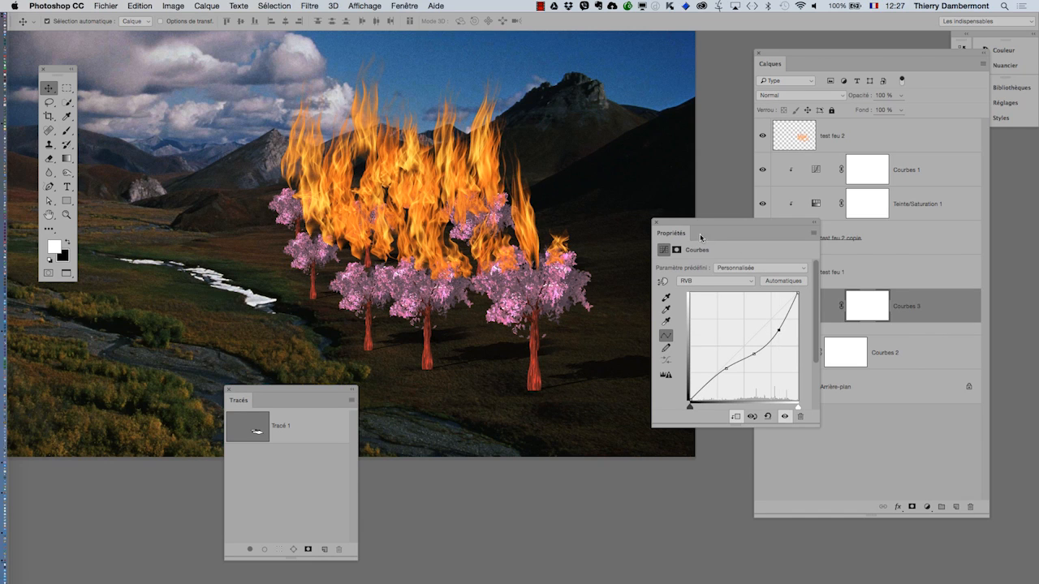
left_click(656, 223)
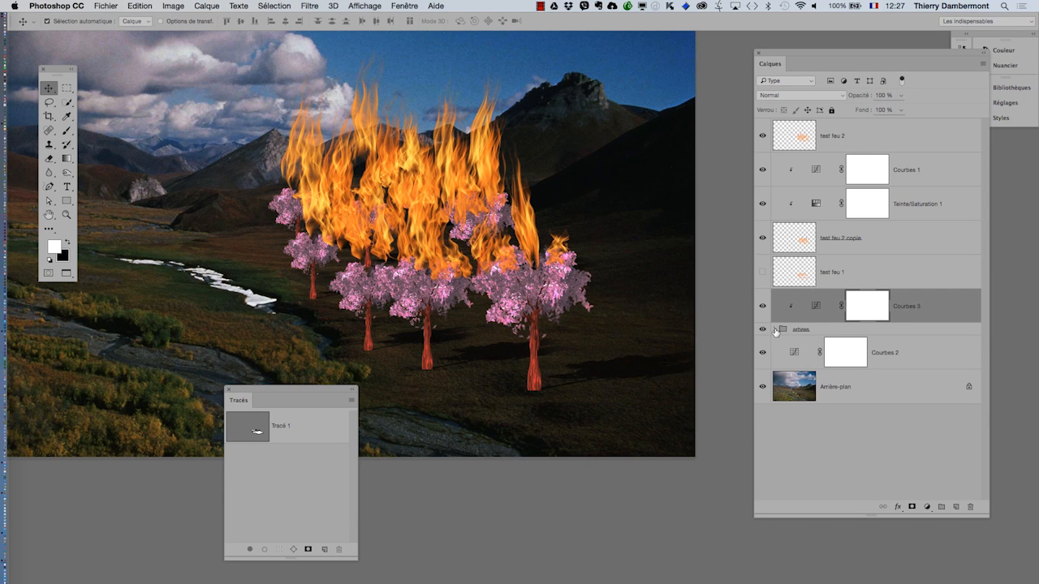
- Expand the arbres group and open the contents of the Calque 1 copie 7 smart object, keeping its embedded colour profile
left_click(773, 329)
double_click(814, 354)
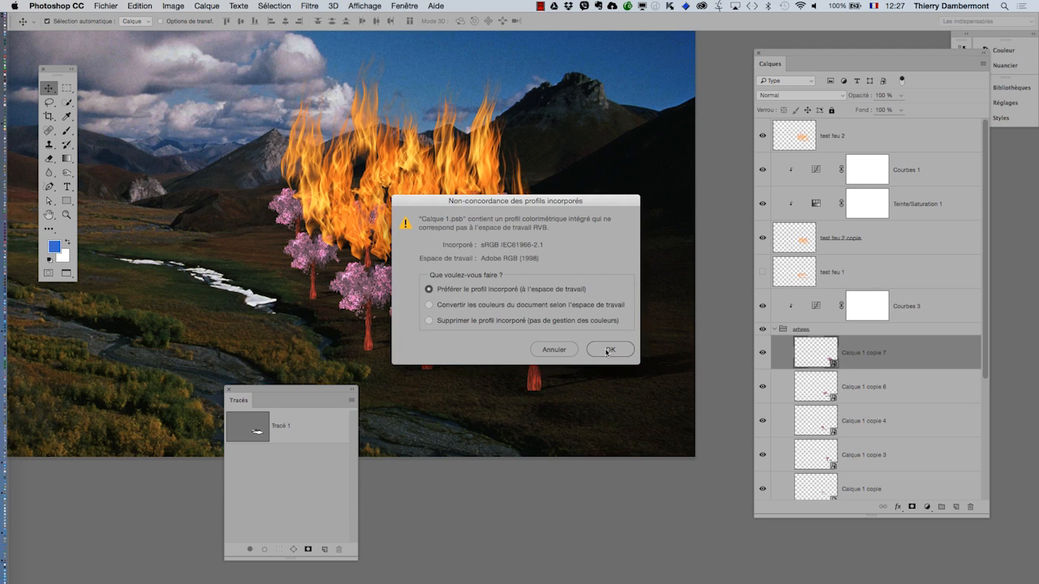
left_click(609, 349)
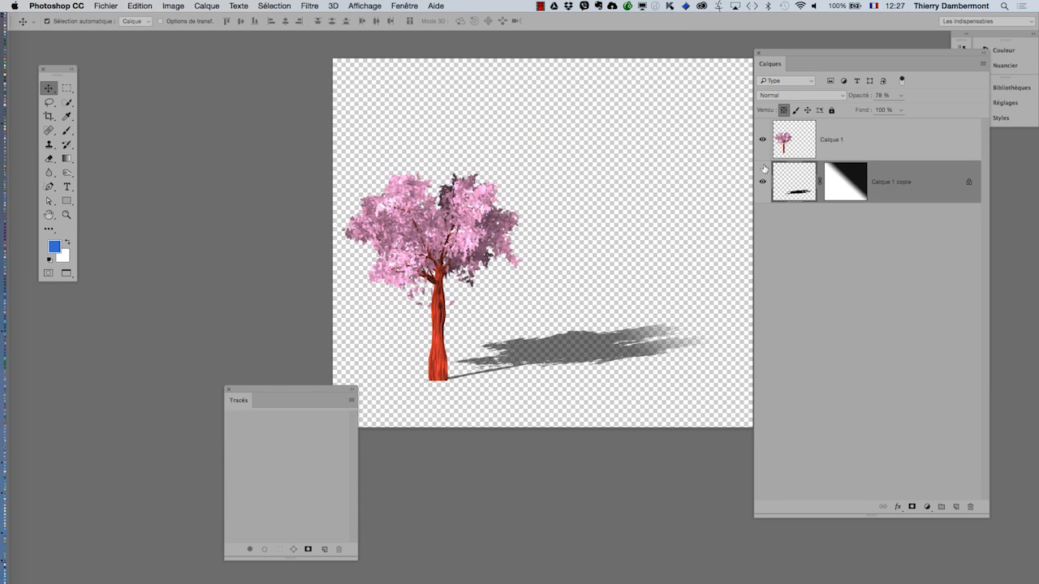
- Delete the entire pink cherry tree from the Calque 1 layer of the smart object
left_click(804, 146)
key("super+a")
key("Delete")
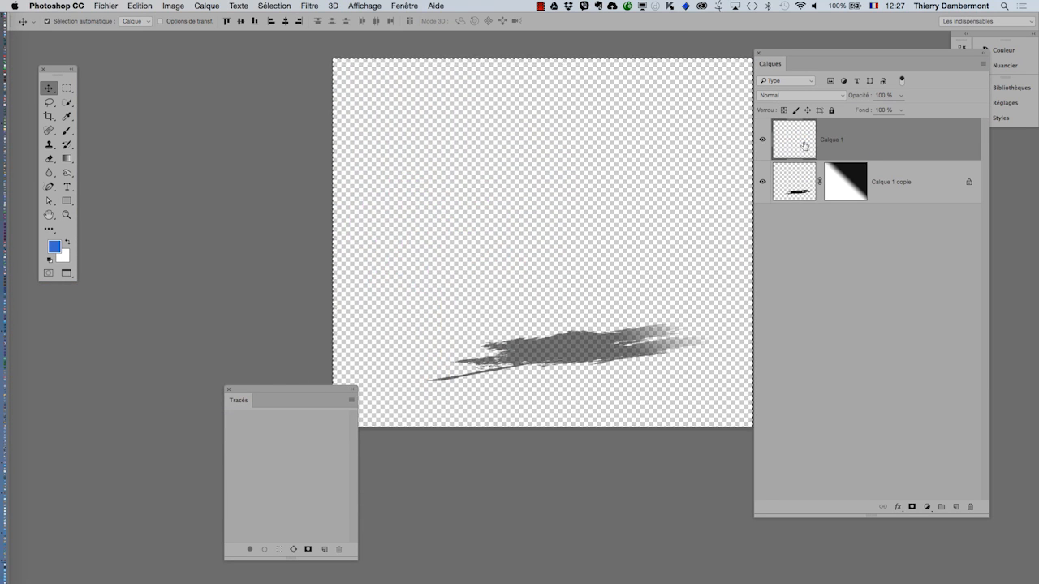
- Render a 1 : chêne tree on Calque 1 with leaf quantity 29, branch height 195 and branch thickness 142
left_click(313, 6)
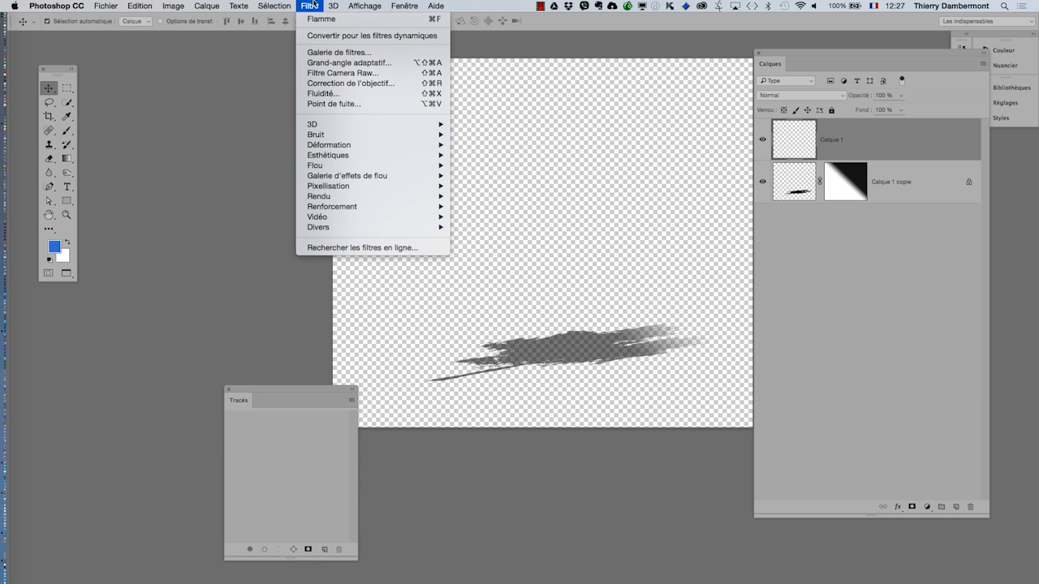
mouse_move(389, 198)
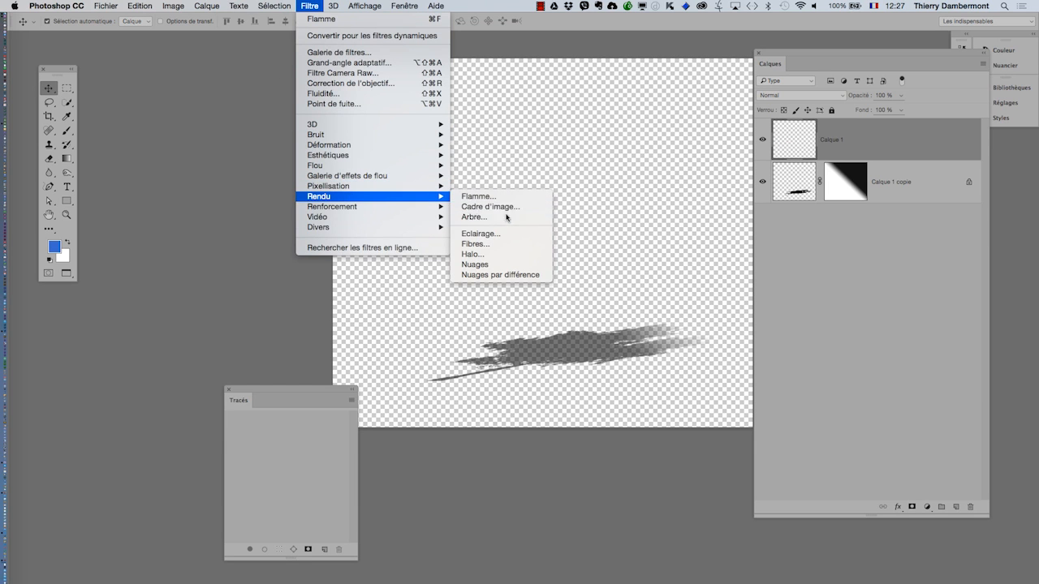
left_click(507, 217)
left_click(636, 205)
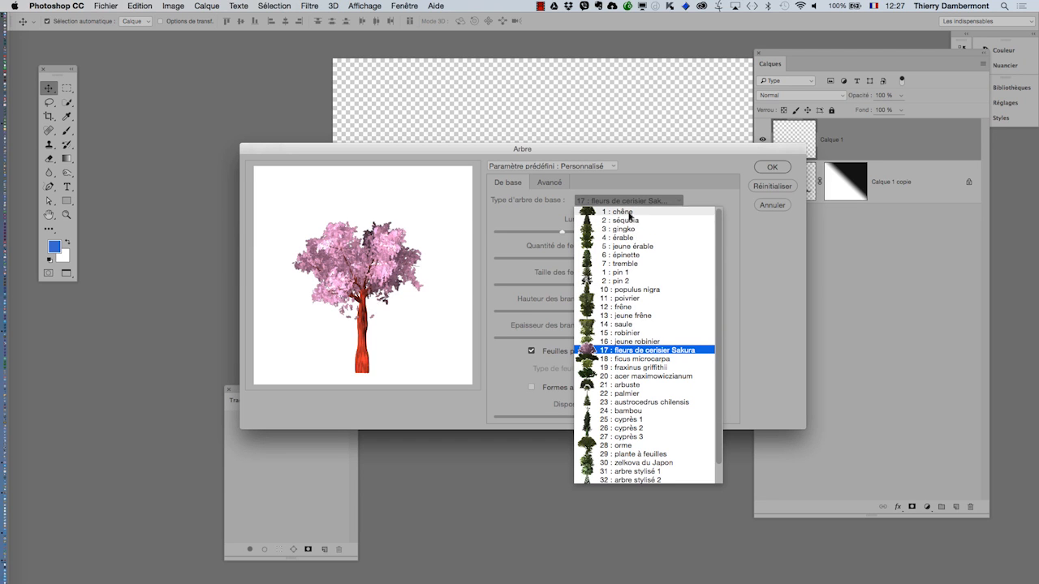
left_click(630, 213)
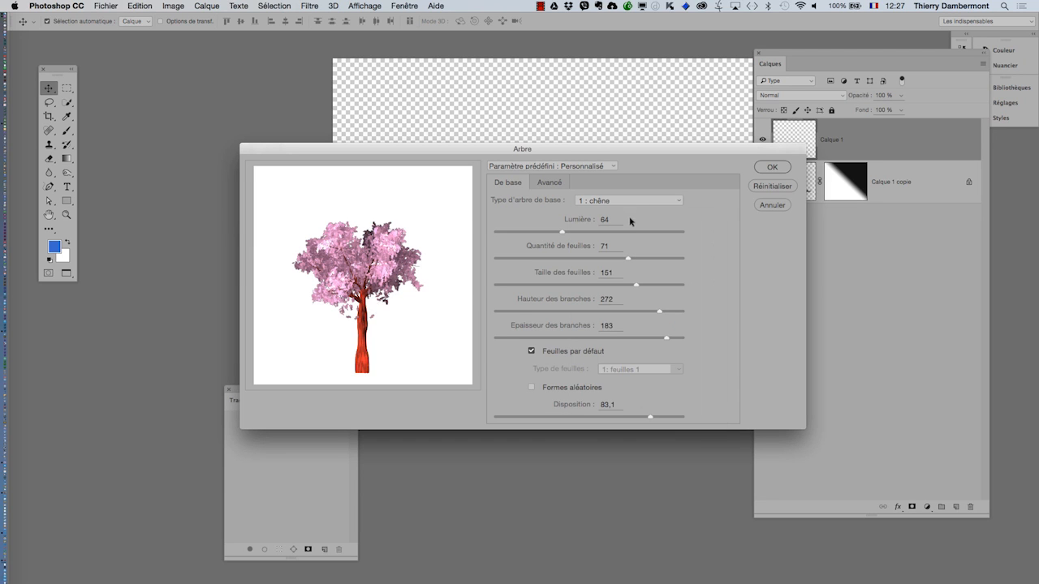
left_click(631, 338)
left_click(598, 311)
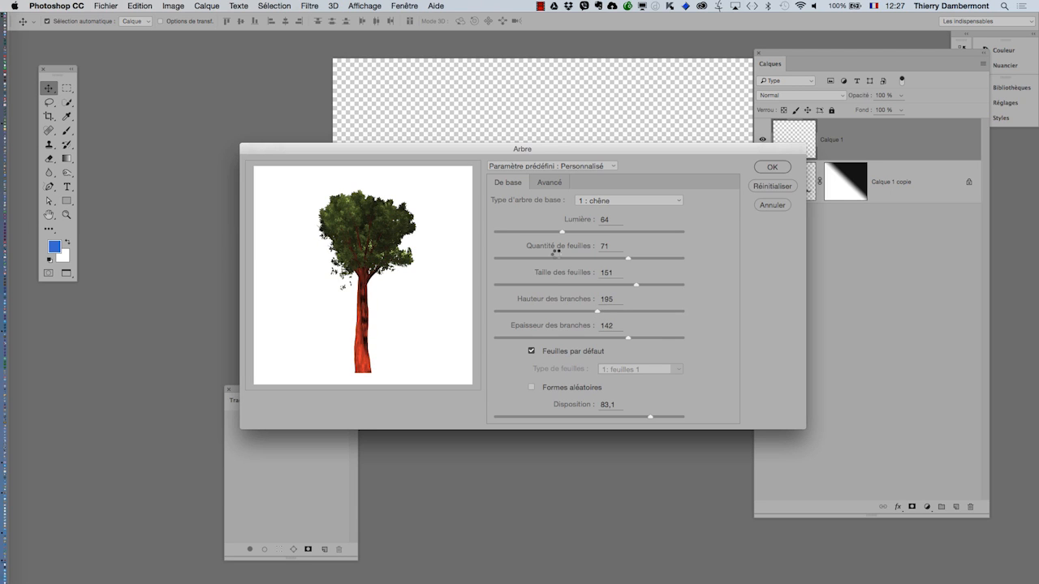
left_click(577, 258)
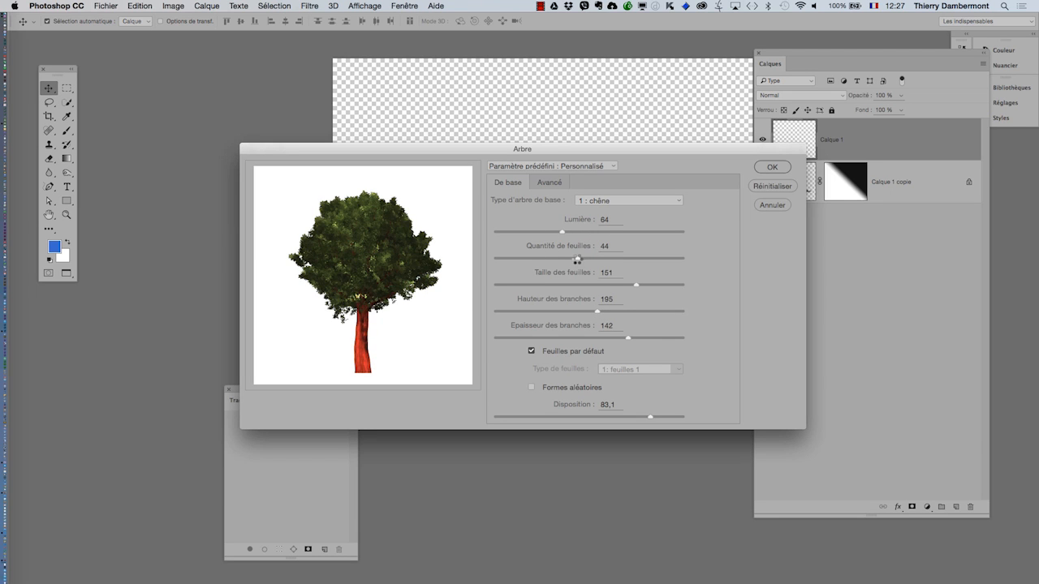
left_click_drag(579, 259, 532, 259)
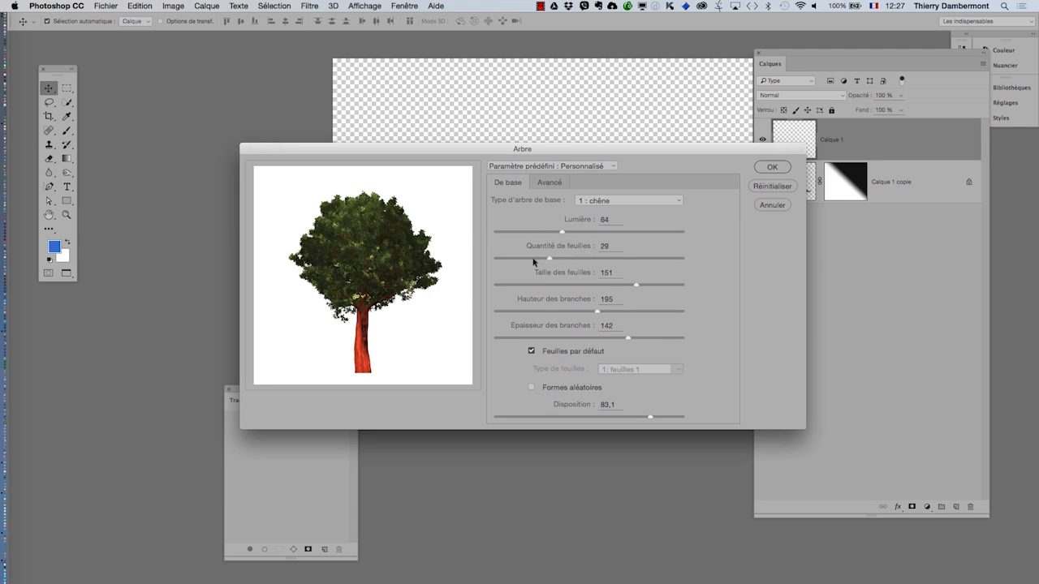
left_click(775, 168)
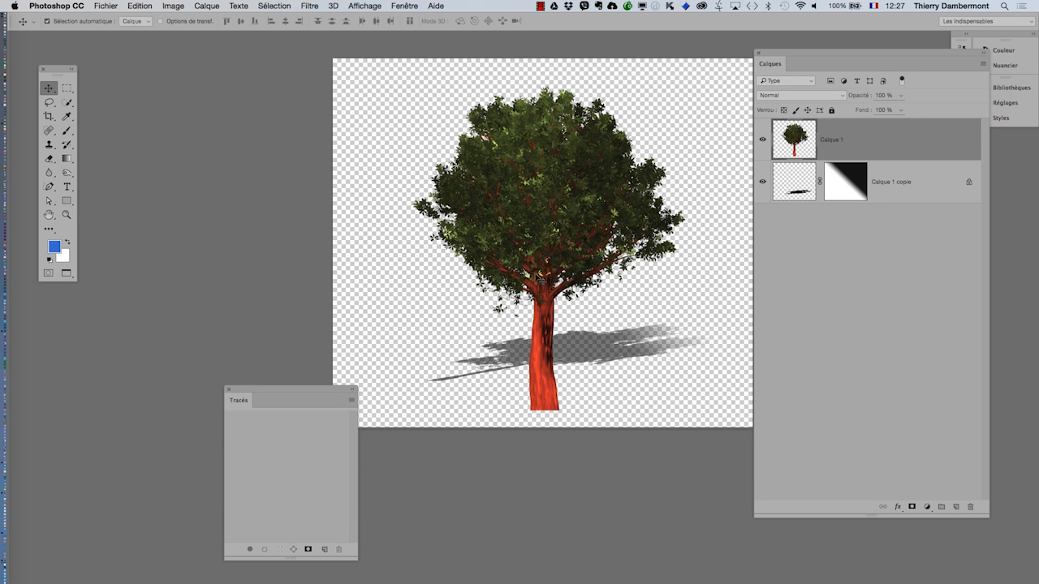
- Move the oak so its trunk base meets the start of the existing shadow
left_click_drag(539, 282, 440, 279)
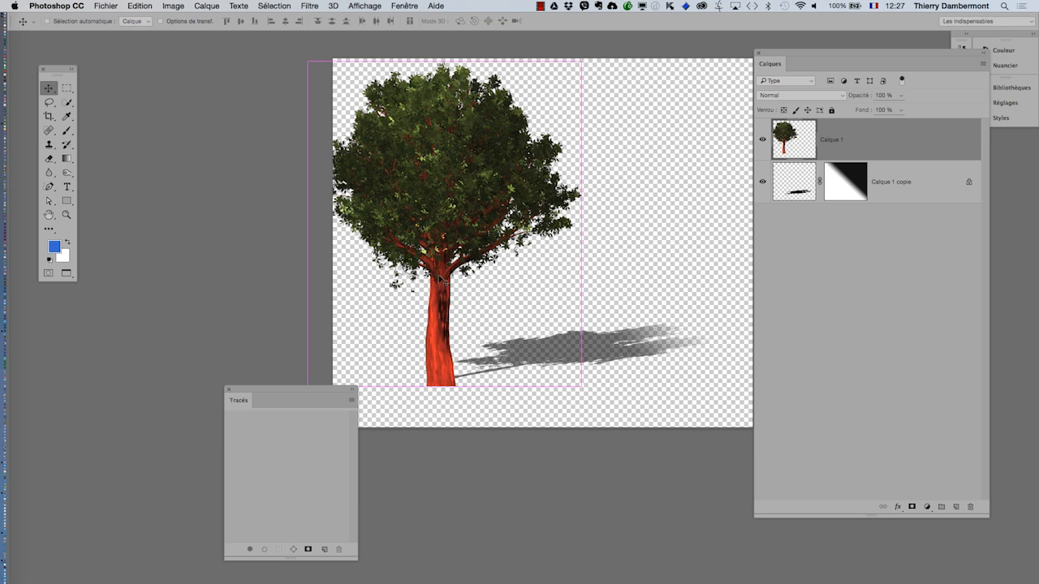
key("super+t")
key("Return")
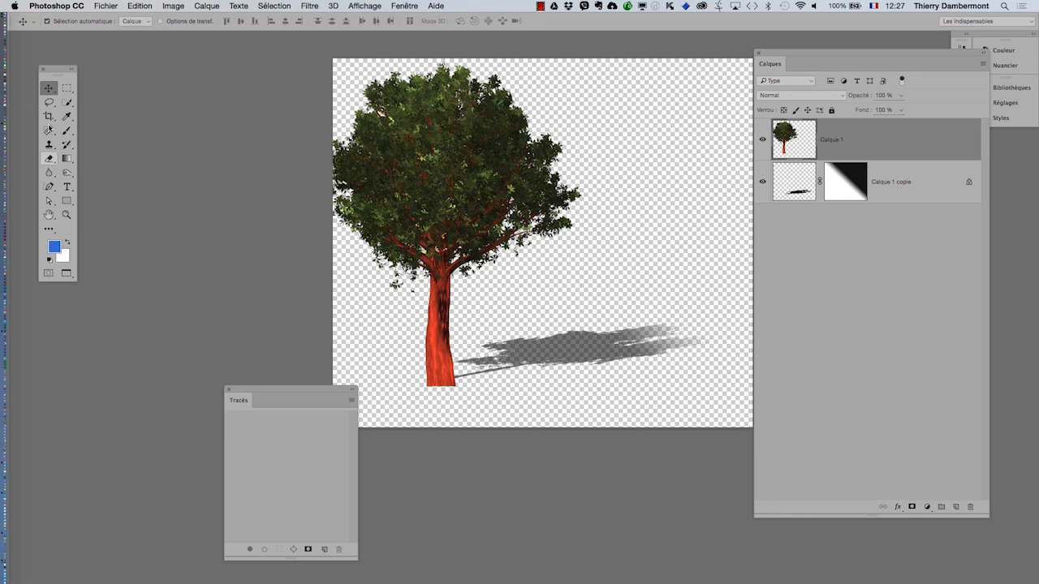
- Extend the canvas on its left side with the Crop tool so the oak's whole foliage fits
left_click(49, 116)
left_click_drag(332, 242, 297, 243)
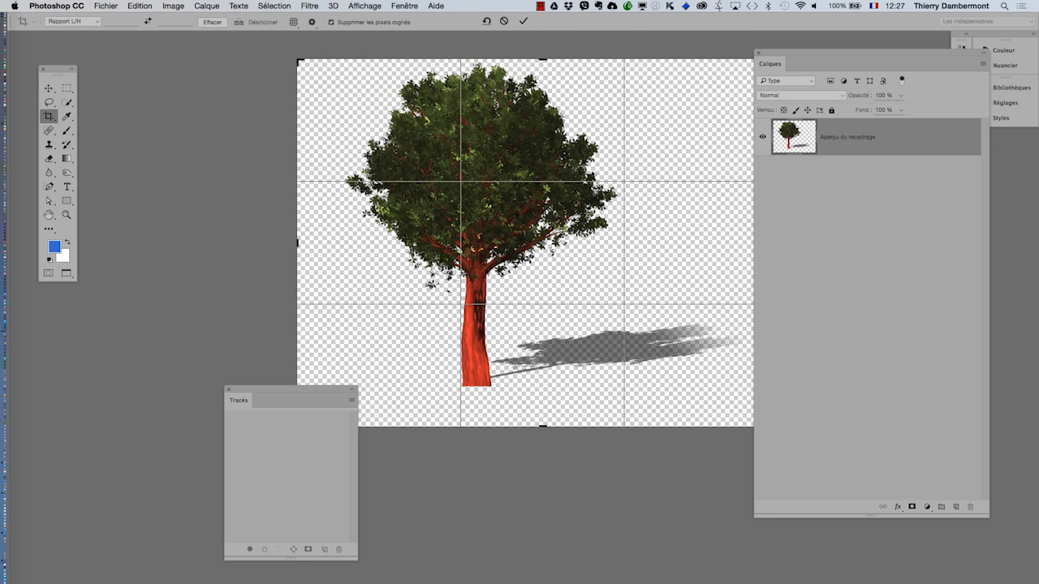
left_click(523, 21)
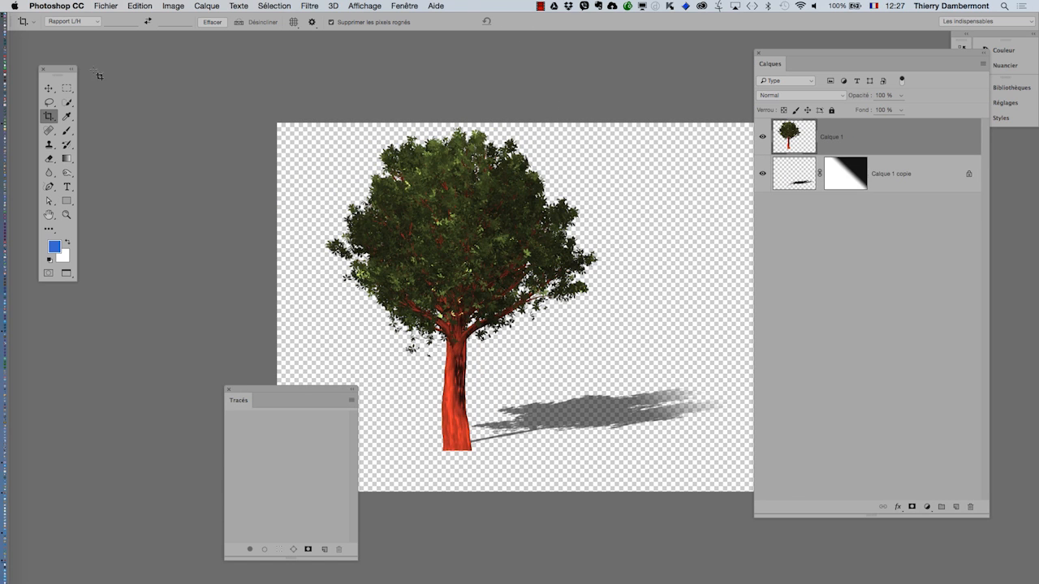
- Nudge the oak slightly upward to line up with its shadow, and save the smart object to update the landscape
left_click(48, 88)
left_click_drag(440, 383, 439, 379)
left_click(104, 6)
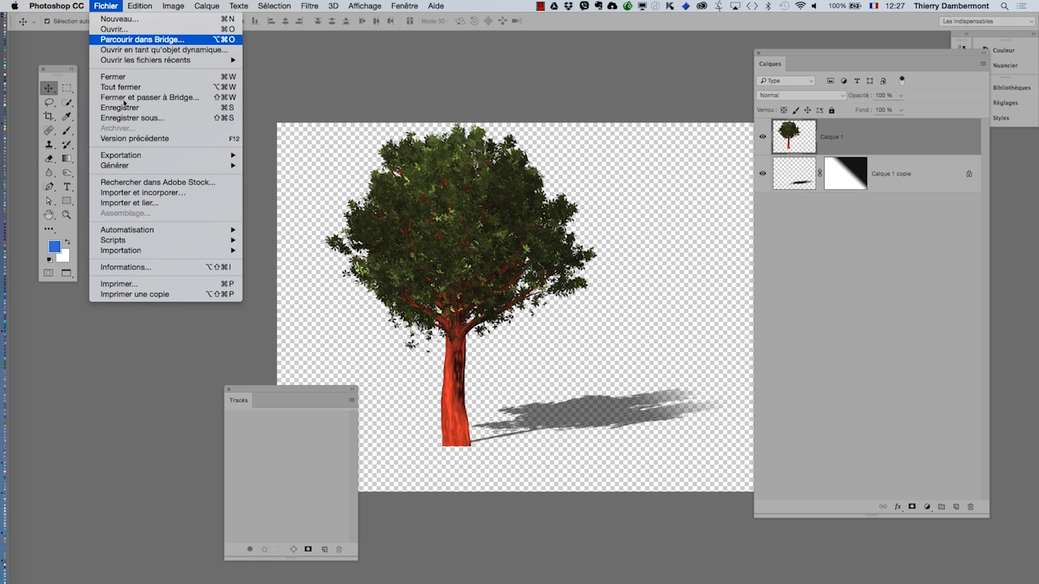
left_click(137, 114)
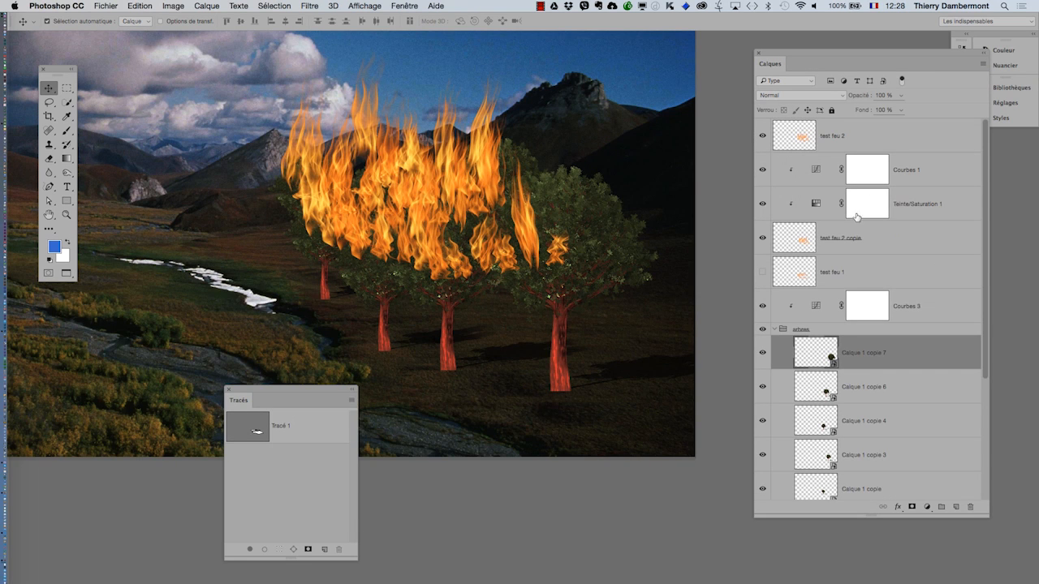
- Group the layers from test feu 2 down to test feu 1, keeping the name Groupe 1 and Transfert mode
left_click(798, 135)
left_click(855, 272, "shift")
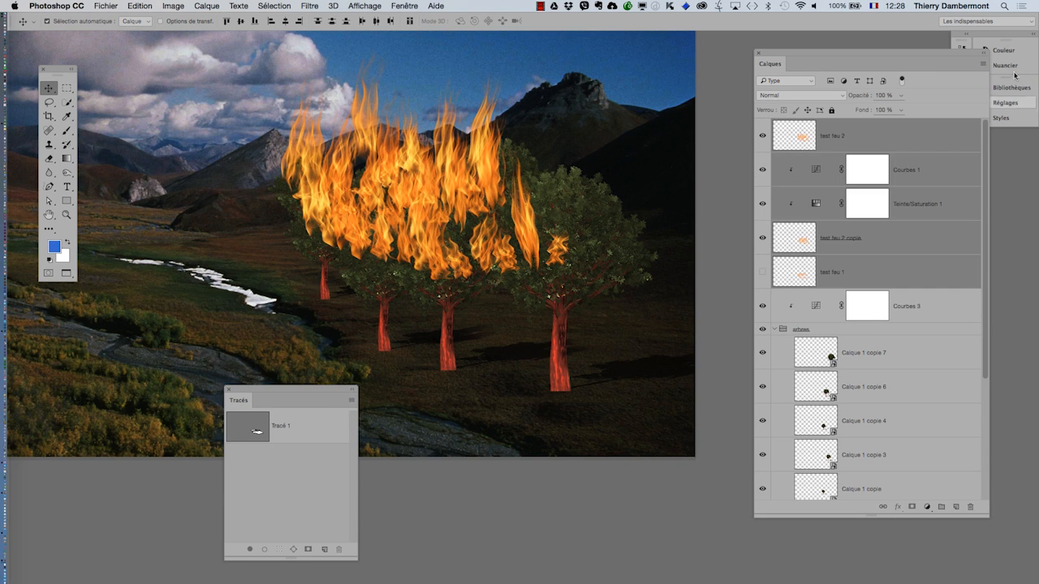
left_click(982, 63)
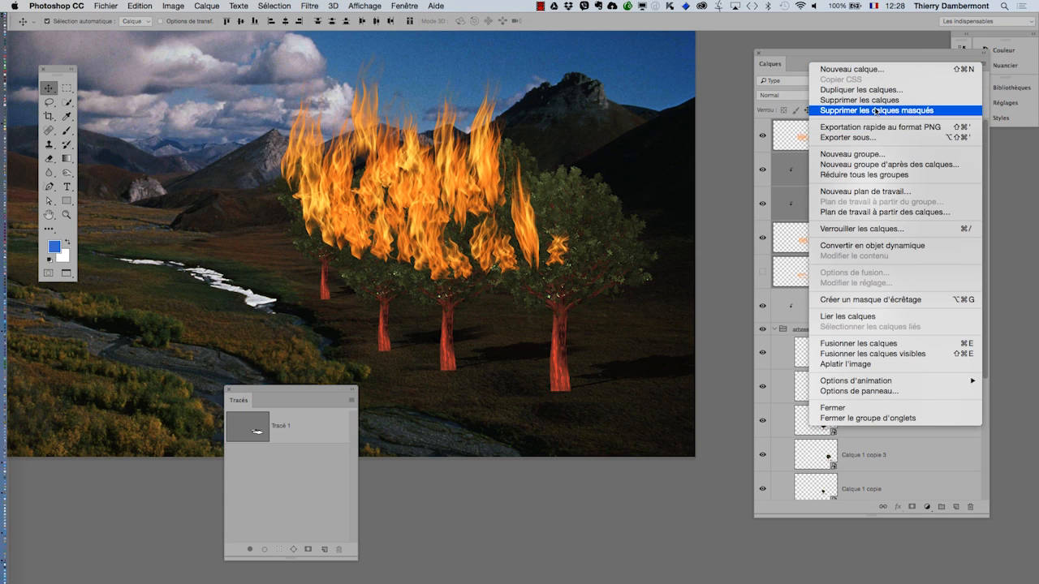
left_click(871, 166)
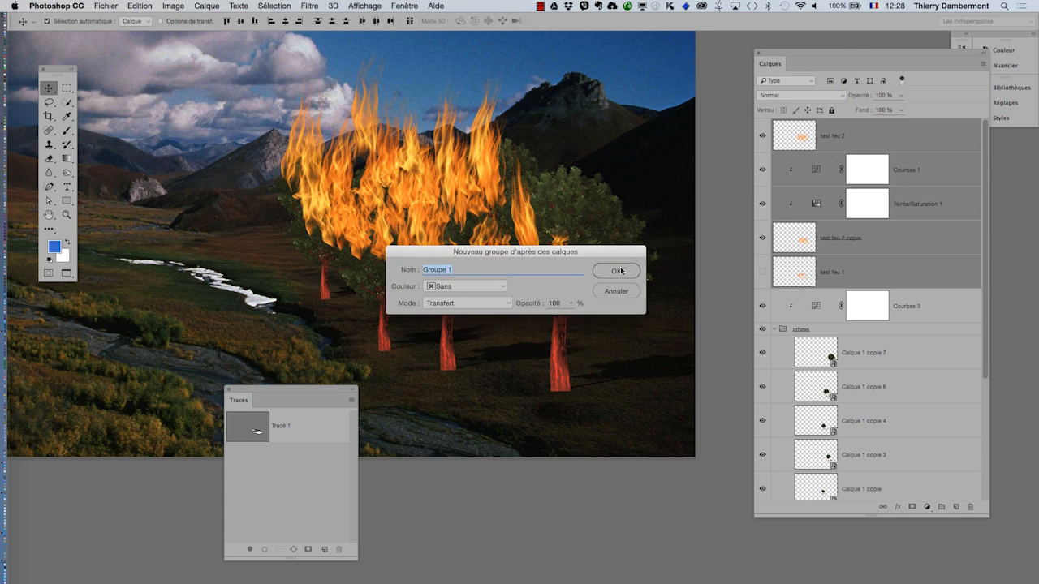
left_click(620, 273)
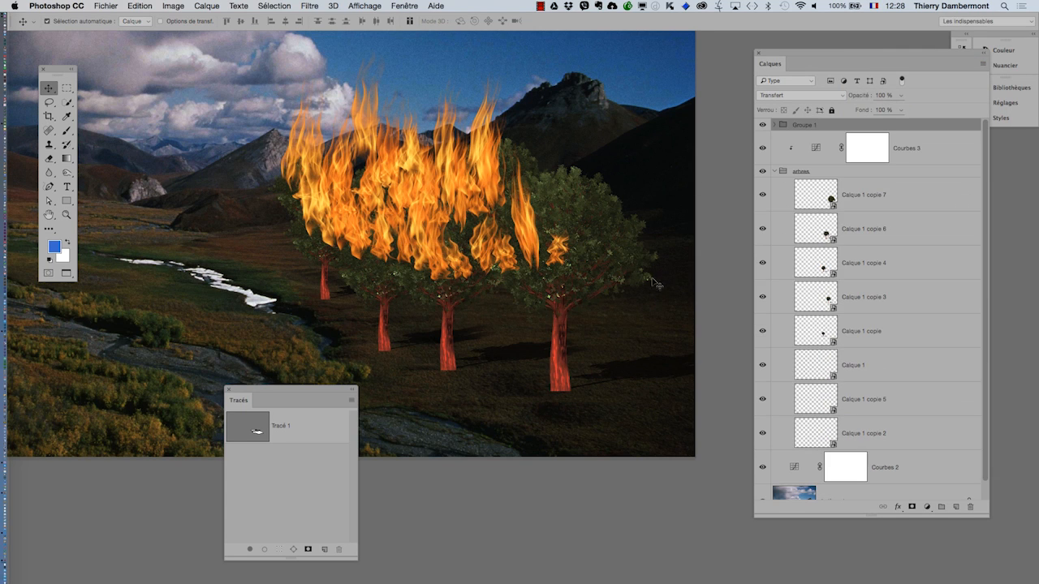
- Collapse the arbres group and Groupe 1, and move the Tracés panel away from the trees
left_click(774, 172)
left_click_drag(395, 236, 427, 227)
key("super+z")
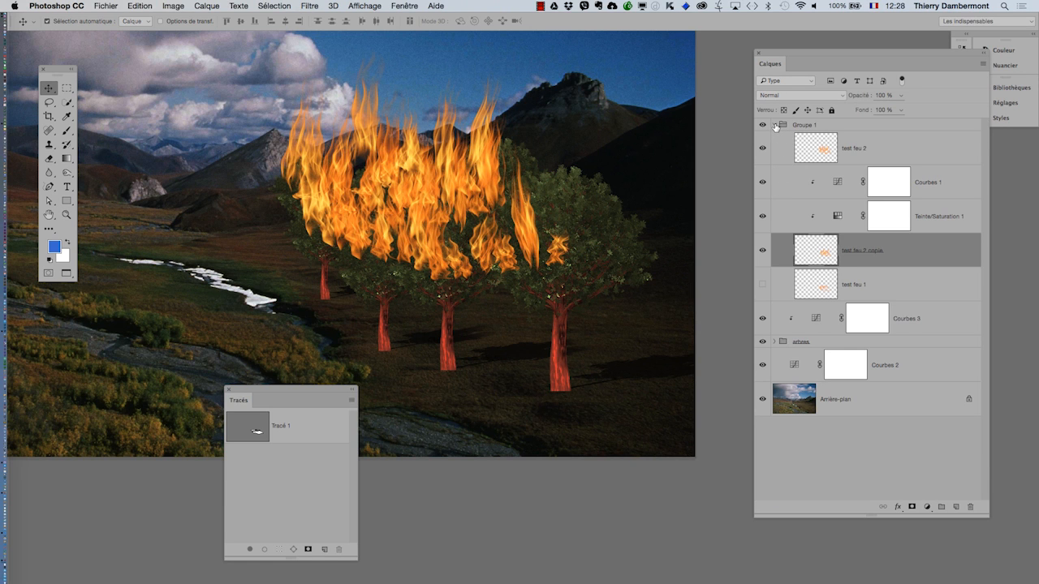
left_click(774, 126)
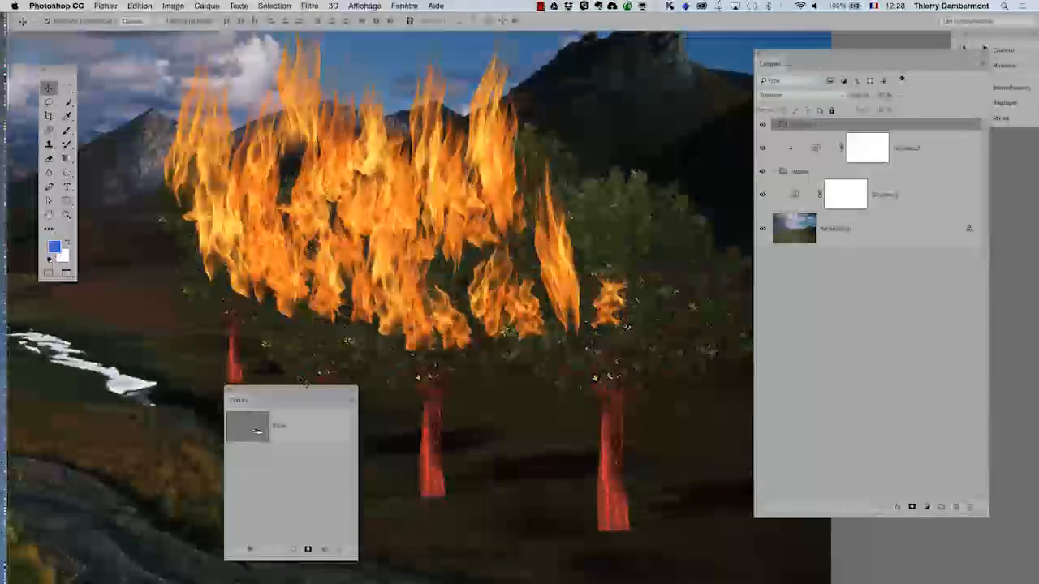
left_click_drag(305, 392, 210, 402)
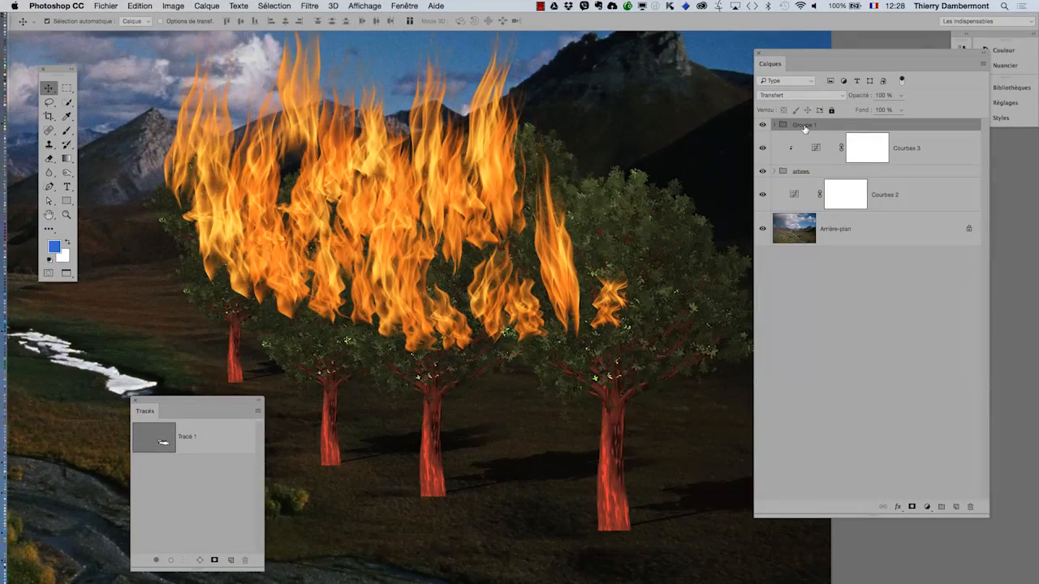
- Try to move the flames of Groupe 1 together while automatic selection is on, and collapse the group again
left_click(774, 125)
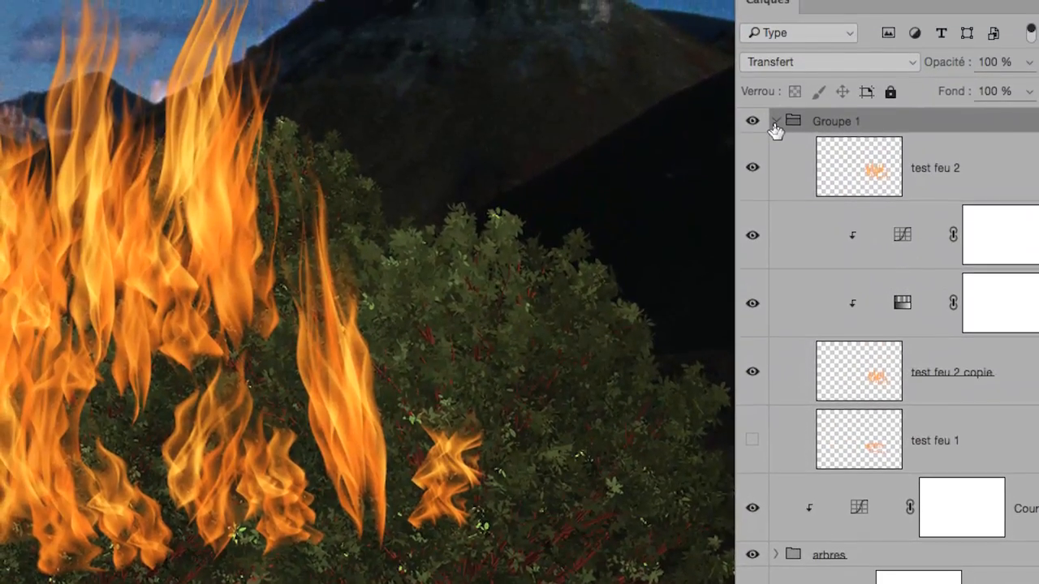
left_click(775, 123)
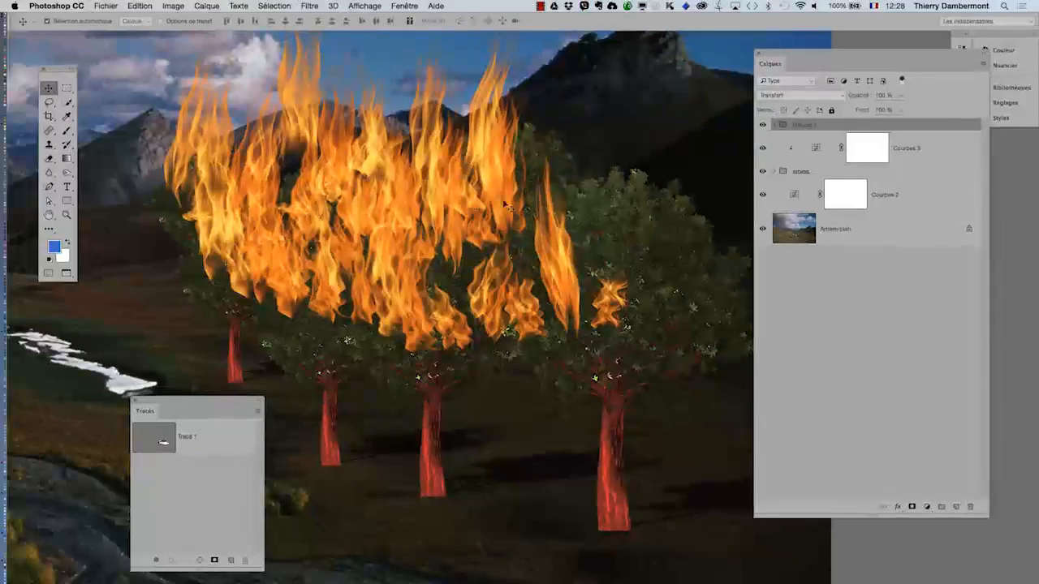
left_click_drag(399, 193, 570, 248)
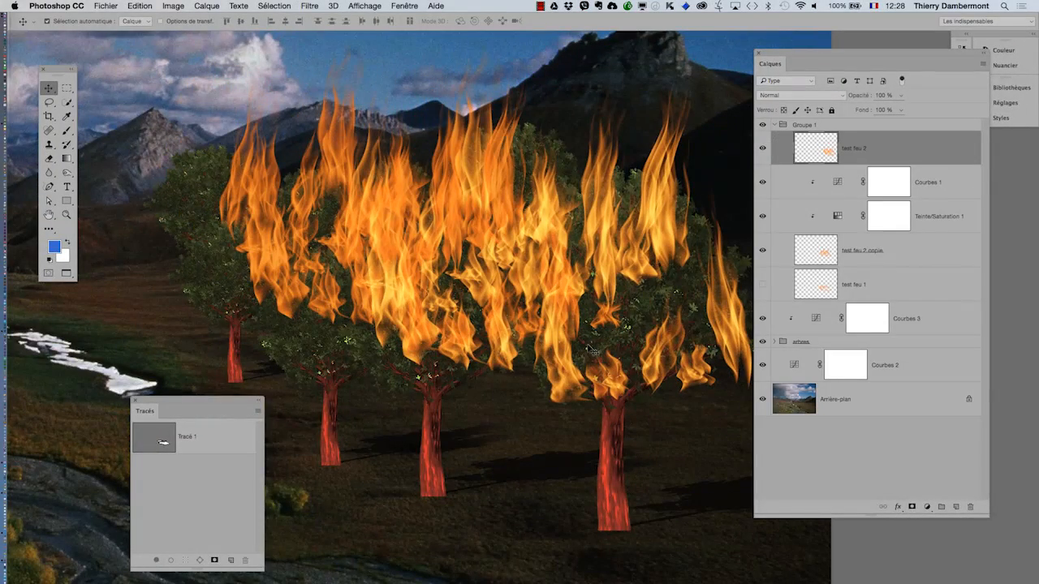
left_click_drag(582, 343, 529, 290)
left_click(775, 125)
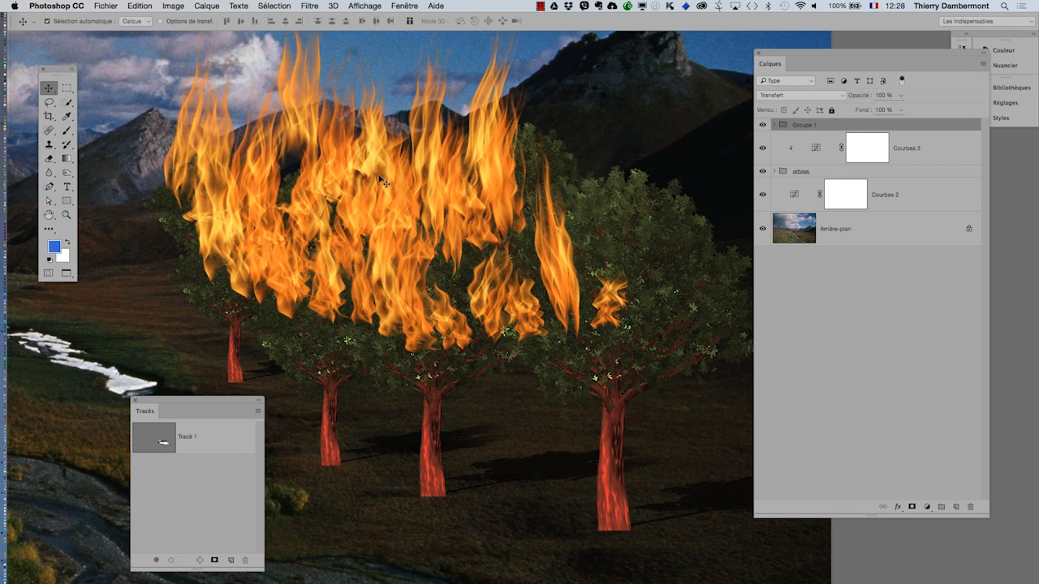
- Repeat the flame move twice with automatic selection on, undoing each move and collapsing Groupe 1
left_click_drag(381, 181, 625, 341)
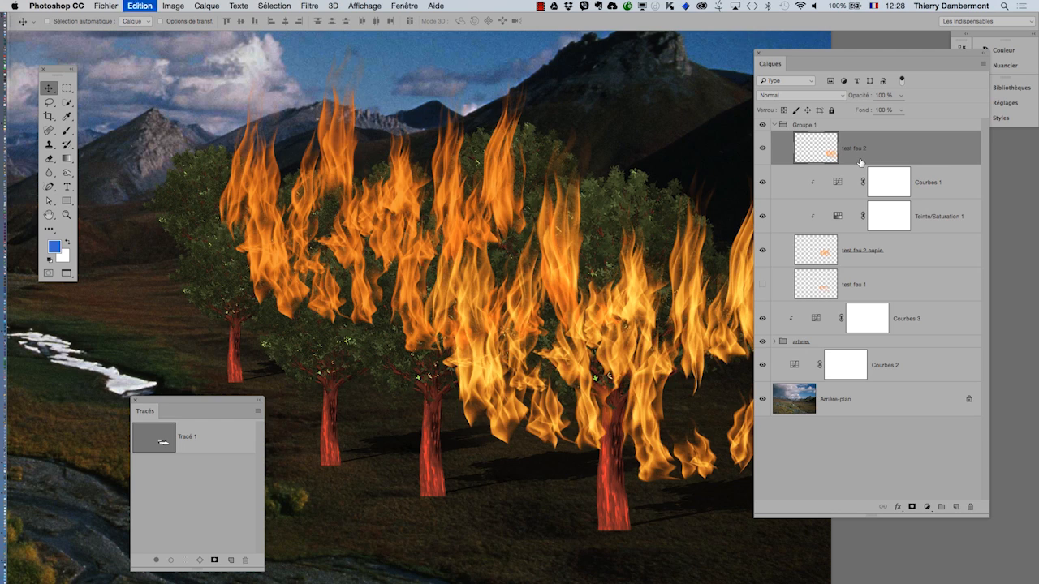
key("super+z")
left_click(775, 125)
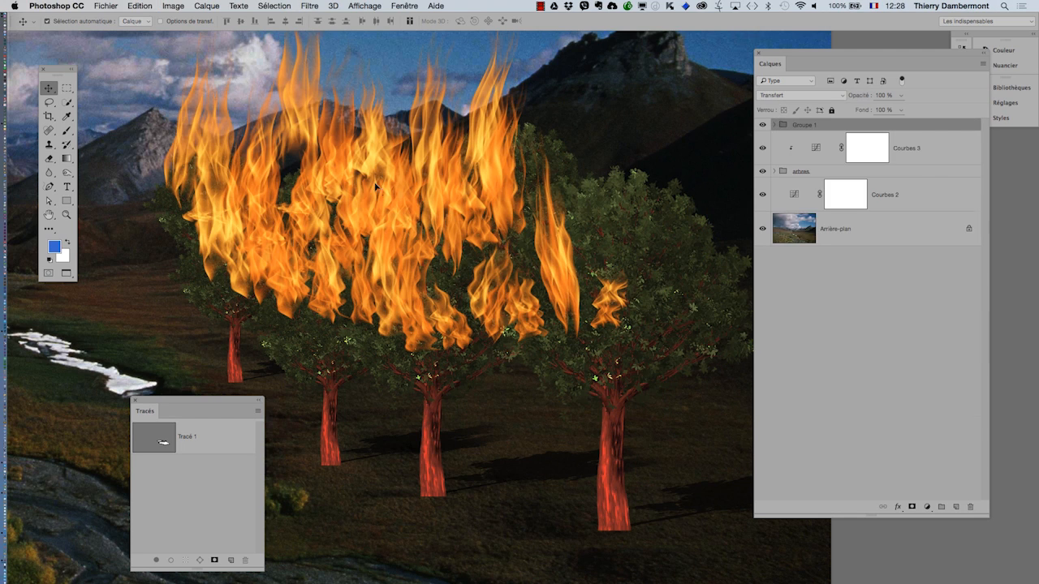
left_click_drag(375, 186, 619, 310)
key("super+z")
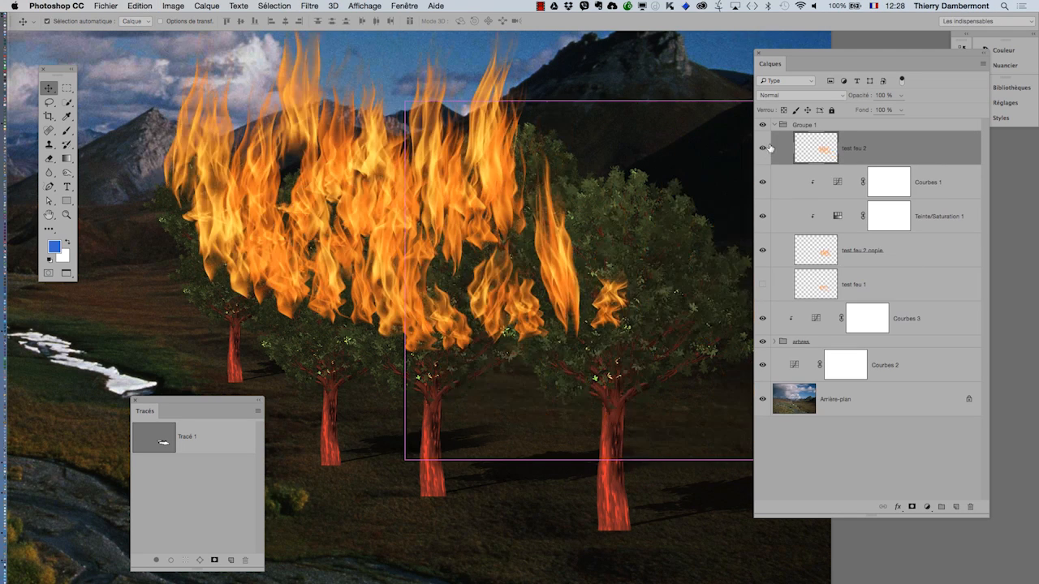
left_click(775, 125)
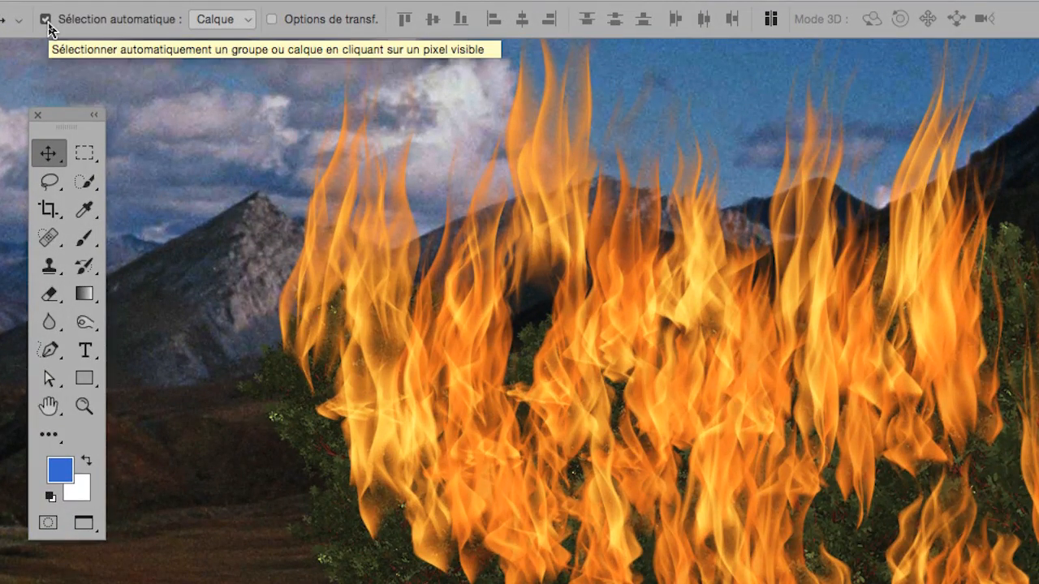
- Turn off automatic selection for the Move tool and shift Groupe 1's flames right and slightly down over the trees
left_click(45, 19)
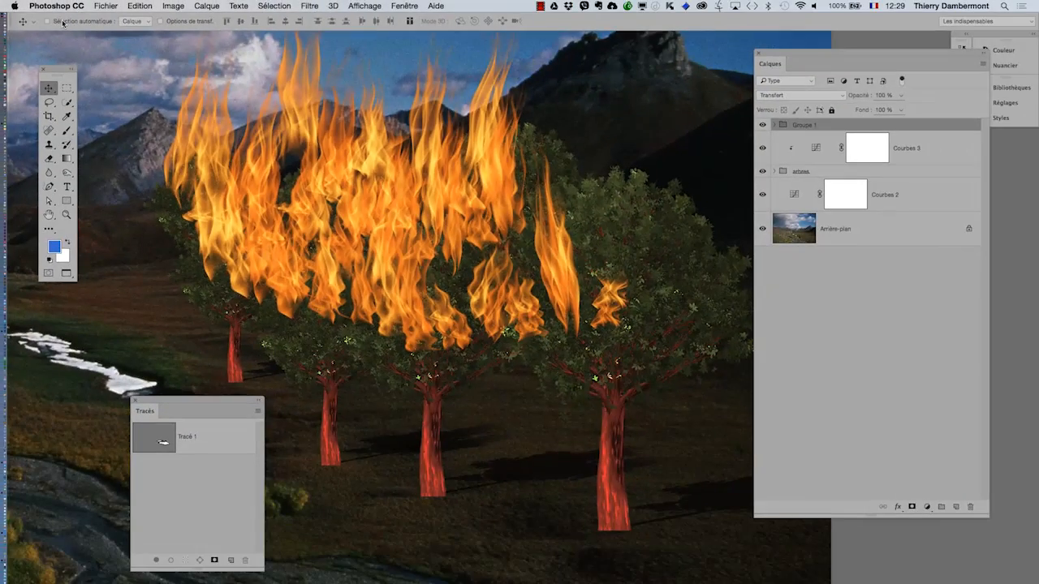
left_click_drag(324, 189, 435, 225)
scroll(436, 225, "down", 3)
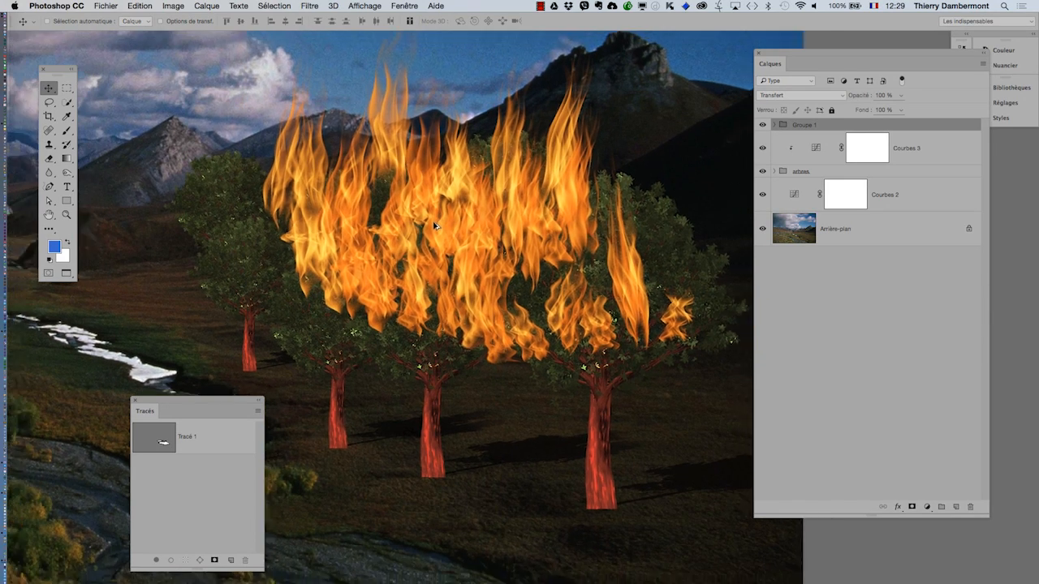
- Try Incrustation and the neighbouring blend modes on Groupe 1, settling on Lumière vive
left_click(765, 96)
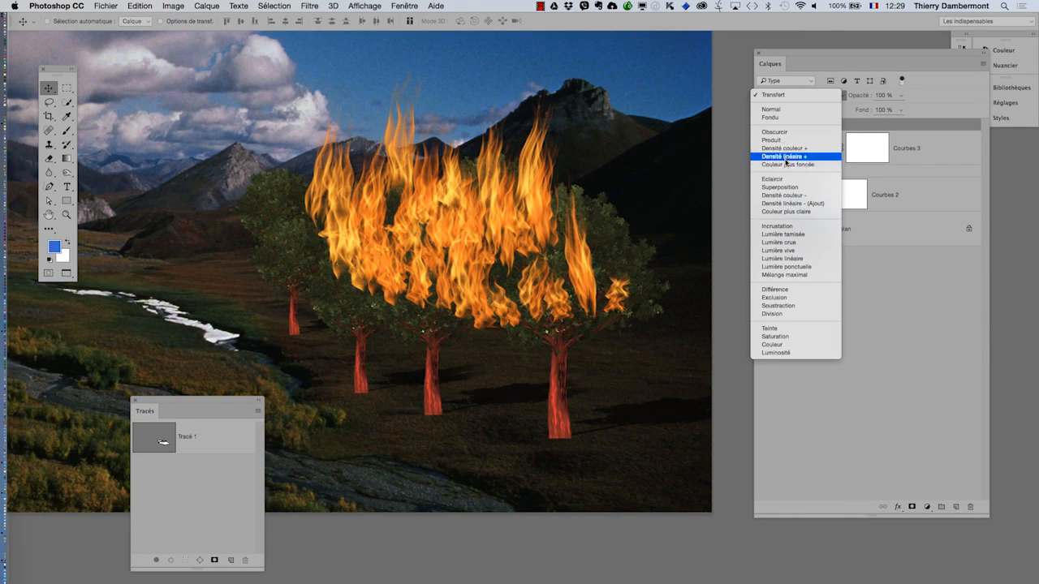
left_click(794, 228)
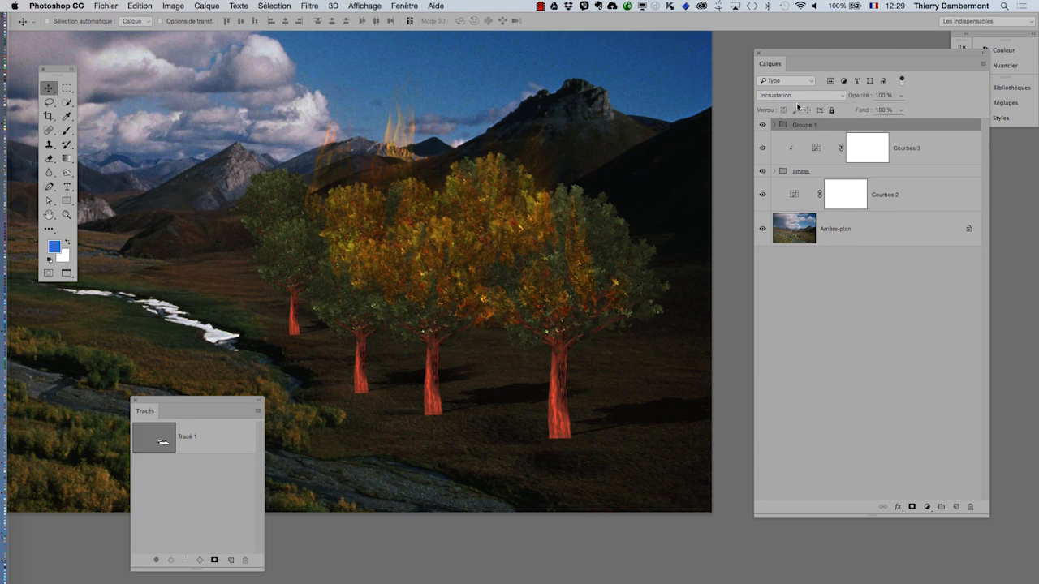
key("Down")
key("Down")
key("Up")
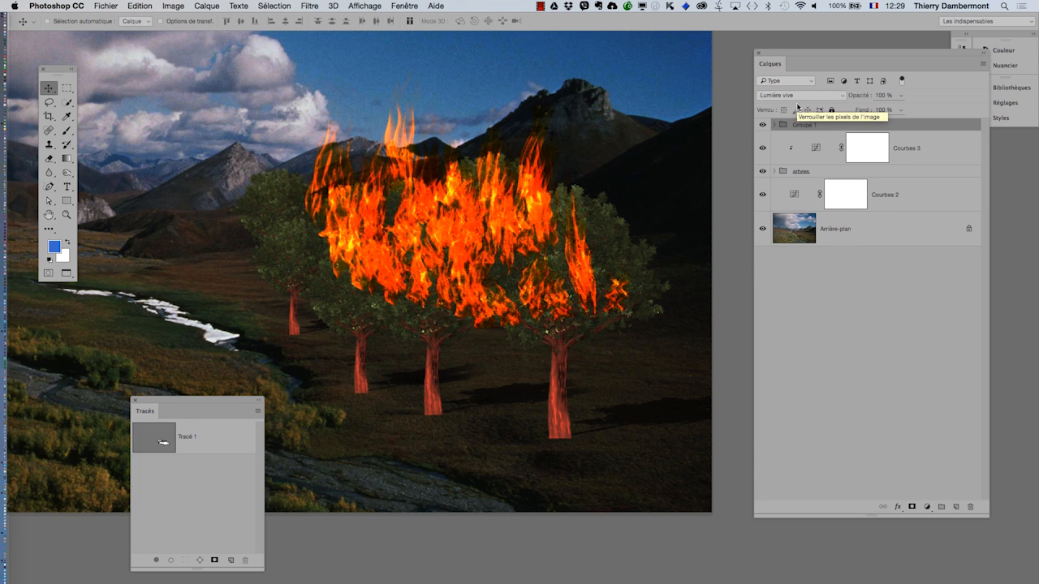
- Free Transform Groupe 1's flames to about 140 % and reposition them so they cover the crowns of all four trees
left_click_drag(433, 278, 388, 229)
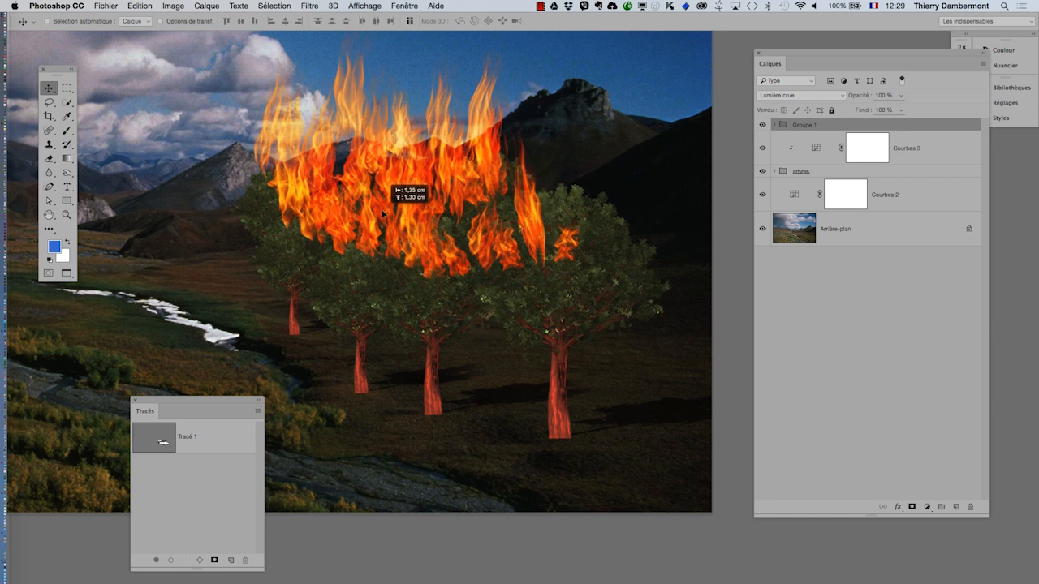
key("super+t")
scroll(537, 272, "down", 2)
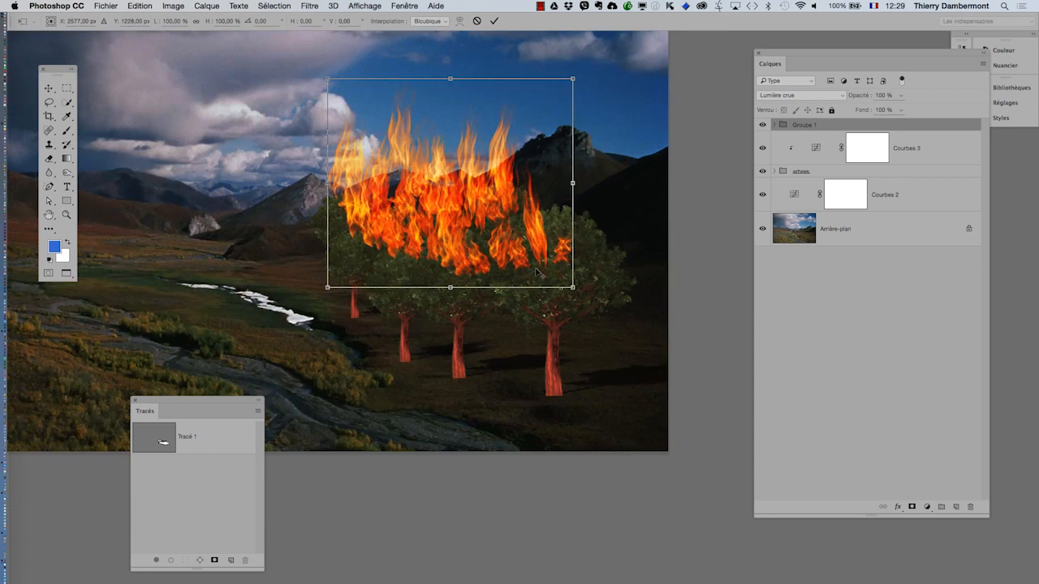
left_click_drag(574, 288, 665, 344)
left_click_drag(551, 323, 525, 277)
left_click_drag(624, 307, 644, 324)
left_click_drag(509, 247, 500, 262)
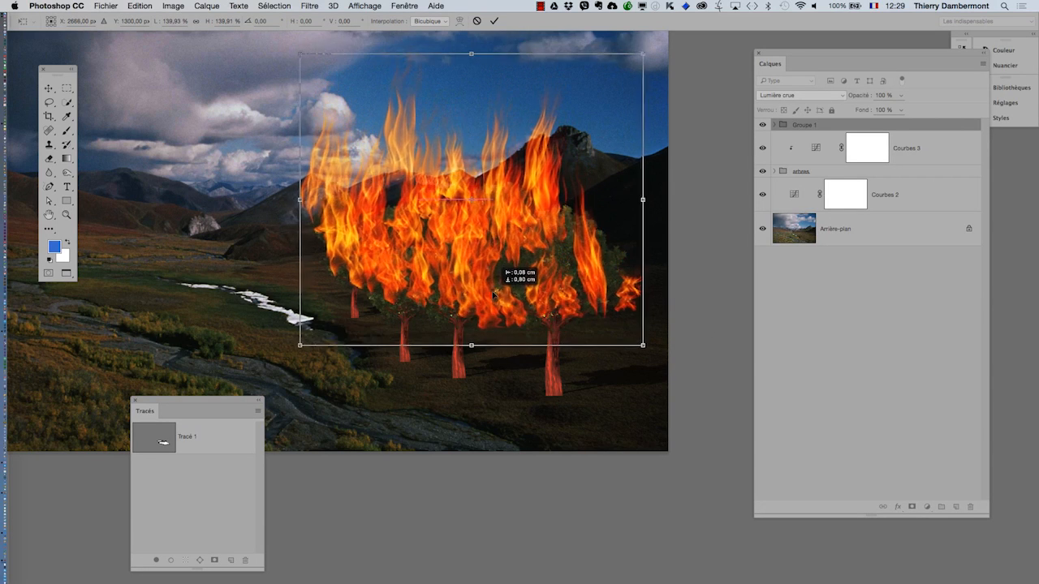
left_click(493, 22)
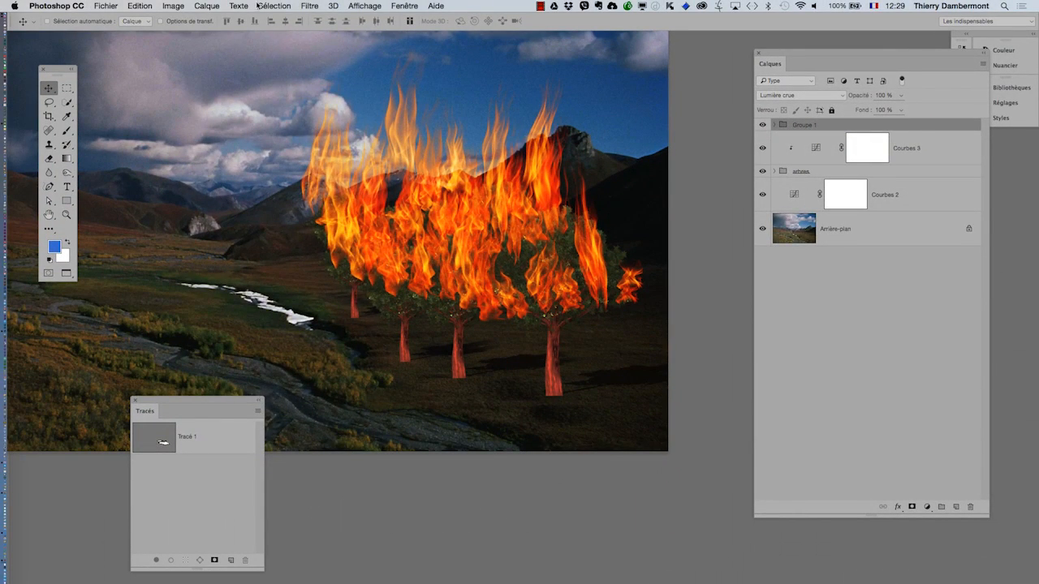
- Add a layer mask that reveals everything (Tout faire apparaître) to Groupe 1 and choose the Brush tool
left_click(213, 5)
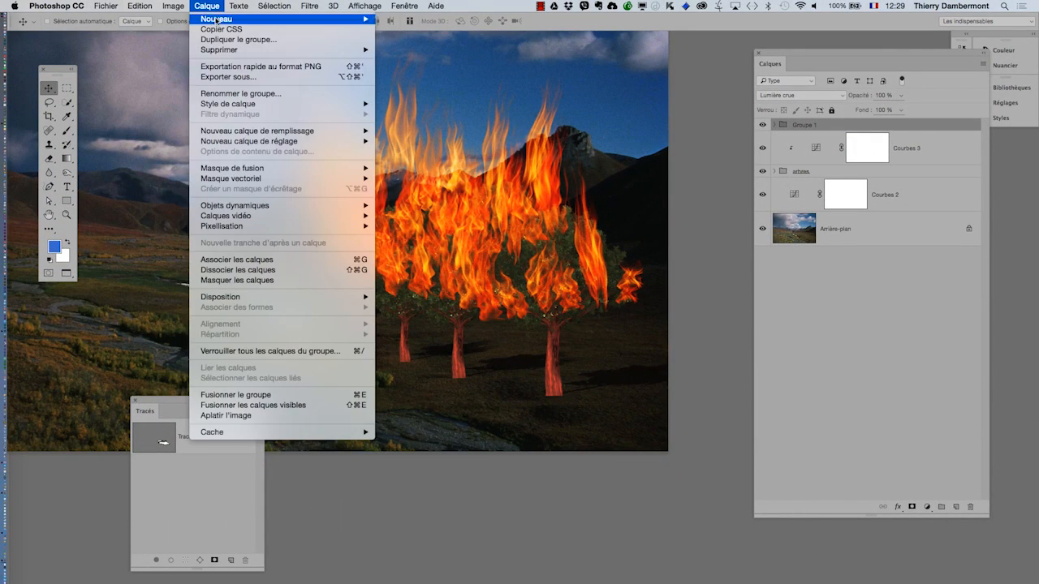
mouse_move(247, 168)
left_click(455, 169)
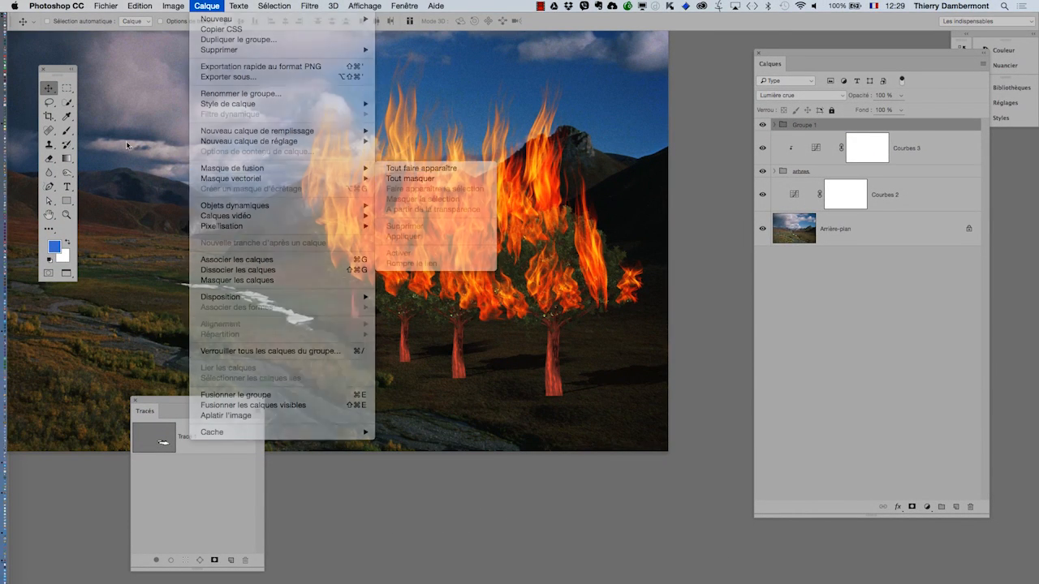
left_click(68, 130)
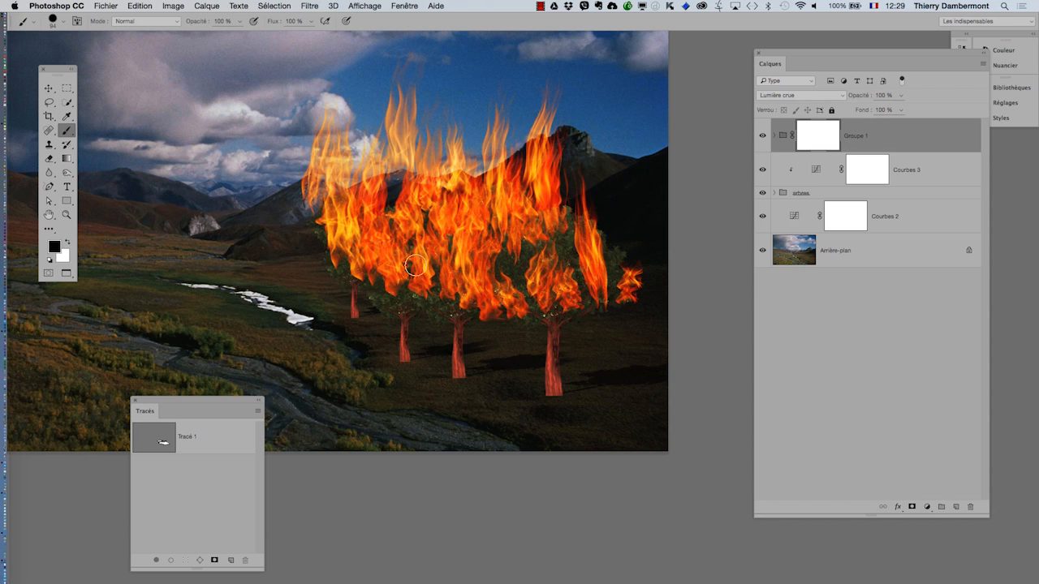
- Paint black on Groupe 1's mask with a large soft brush along the base of the flames, and compare with the mask disabled
mouse_move(414, 265)
left_mouse_down()
mouse_move(498, 332)
mouse_move(460, 65)
mouse_move(512, 41)
left_mouse_up()
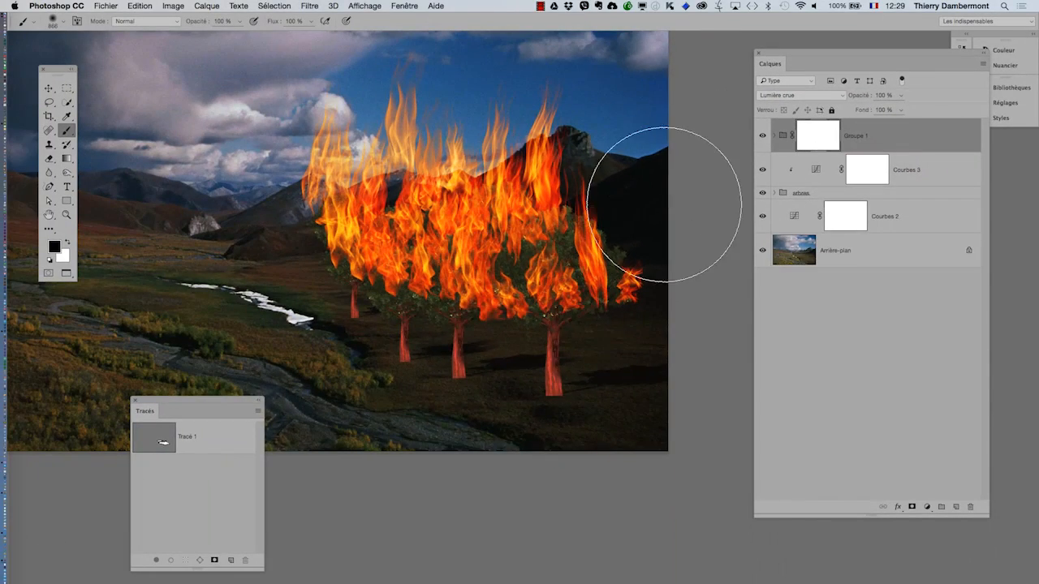
left_click_drag(508, 385, 501, 392)
mouse_move(614, 353)
left_mouse_down()
mouse_move(514, 362)
mouse_move(455, 351)
left_mouse_up()
mouse_move(389, 294)
left_mouse_down()
mouse_move(295, 294)
mouse_move(288, 313)
left_mouse_up()
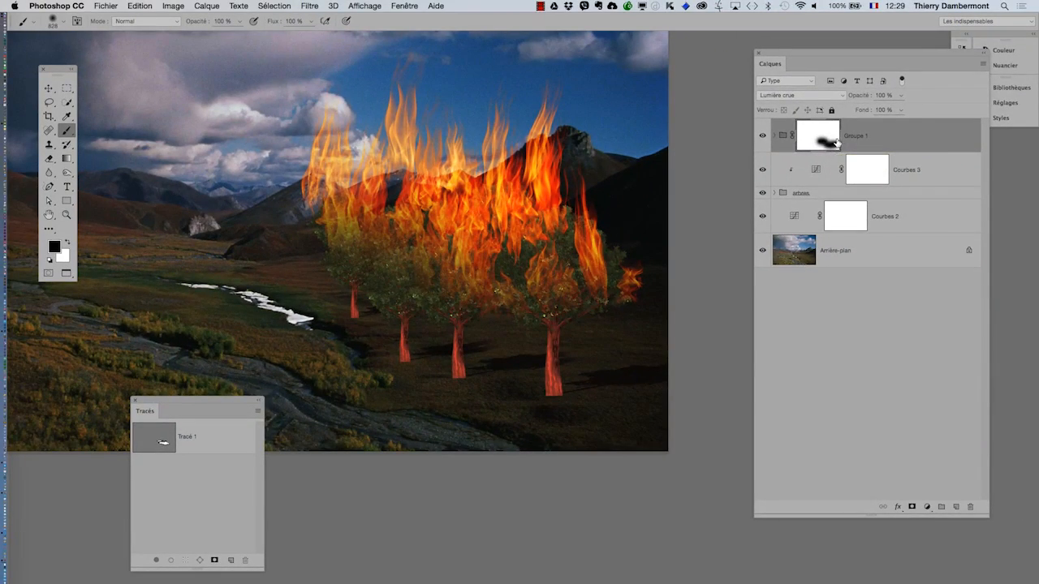
left_click(821, 142, "shift")
left_click(822, 142, "shift")
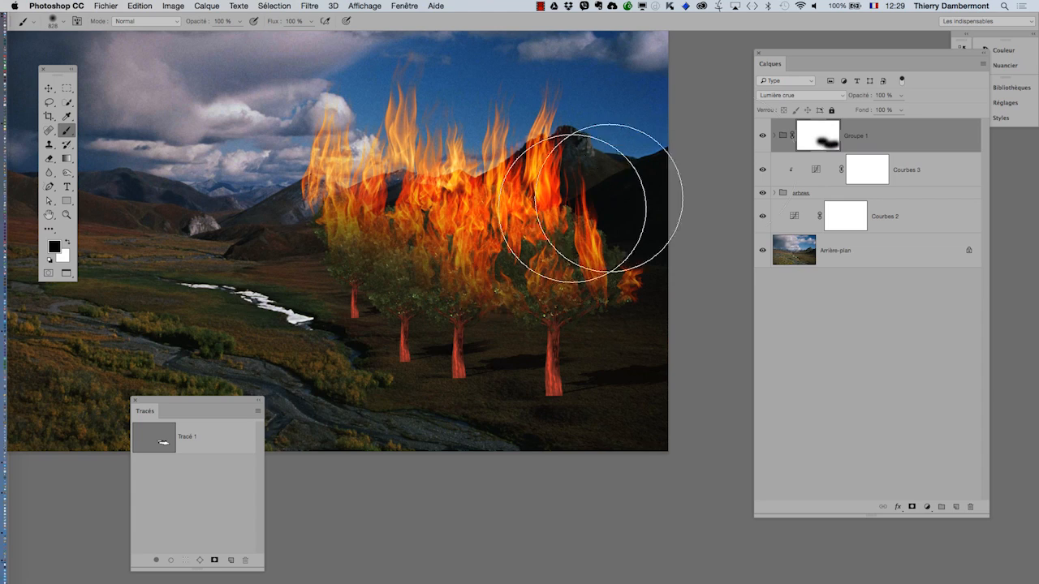
- Paint white on Groupe 1's mask with a soft brush of about 403 px to restore flames over the leftmost and rightmost tree crowns
scroll(475, 260, "up", 3)
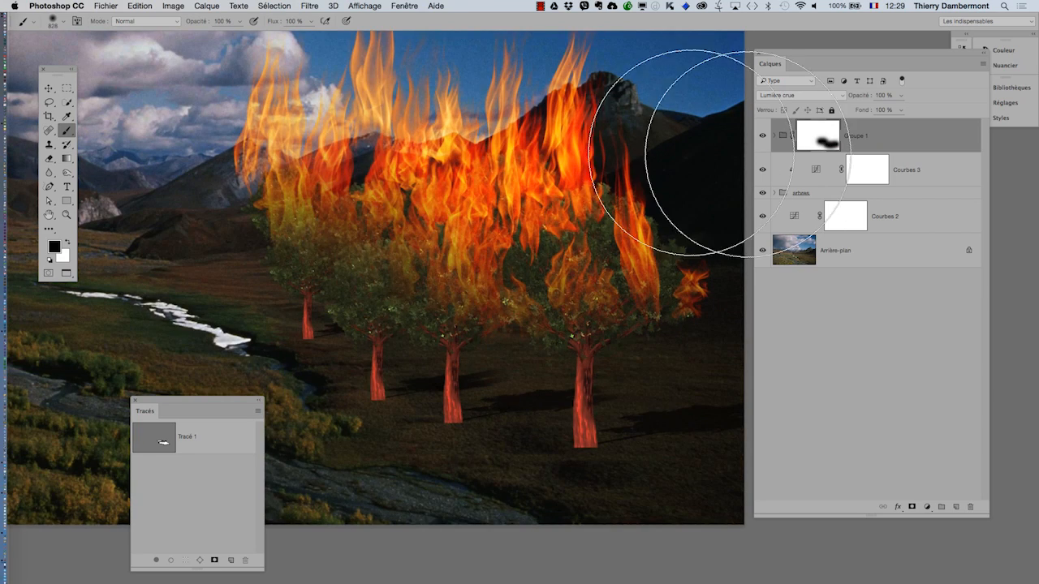
left_click_drag(439, 204, 410, 208)
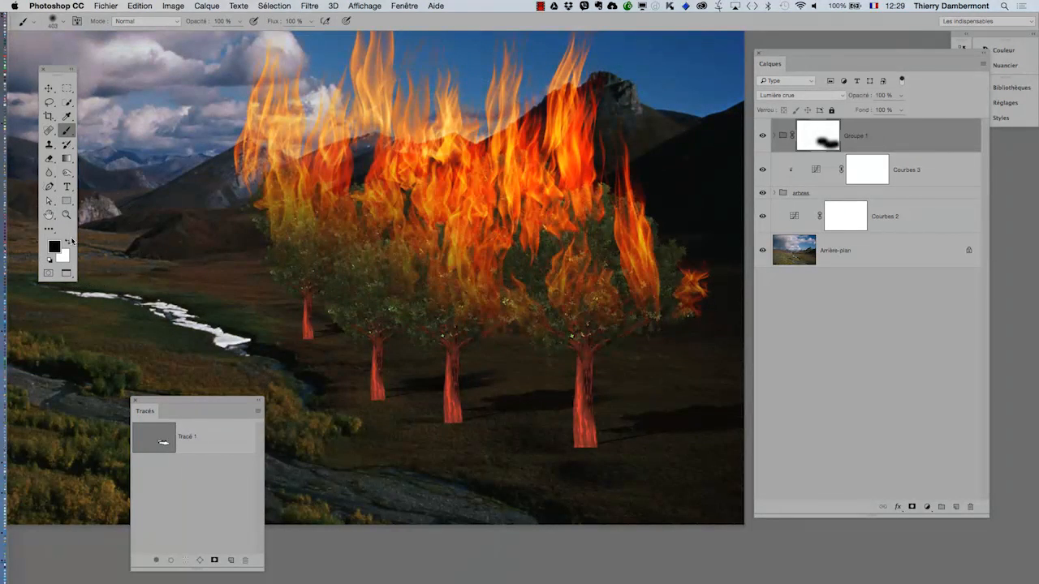
mouse_move(257, 241)
left_mouse_down()
mouse_move(392, 236)
mouse_move(278, 218)
left_mouse_up()
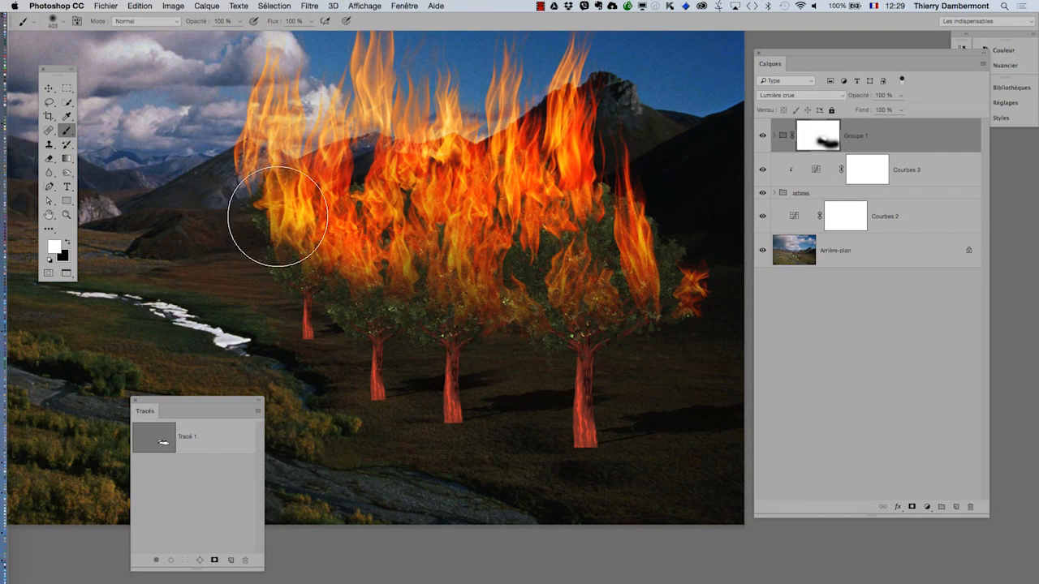
left_click_drag(578, 247, 569, 268)
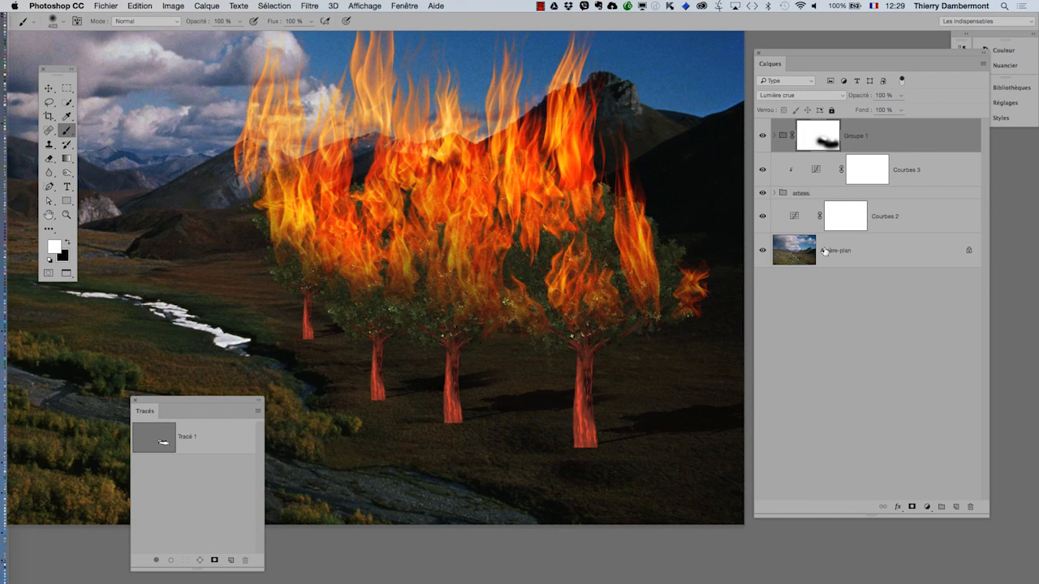
- Fade the upper flames above the left trees by dabbing black on Groupe 1's mask with a soft brush of about 1972 px
scroll(615, 365, "down", 3)
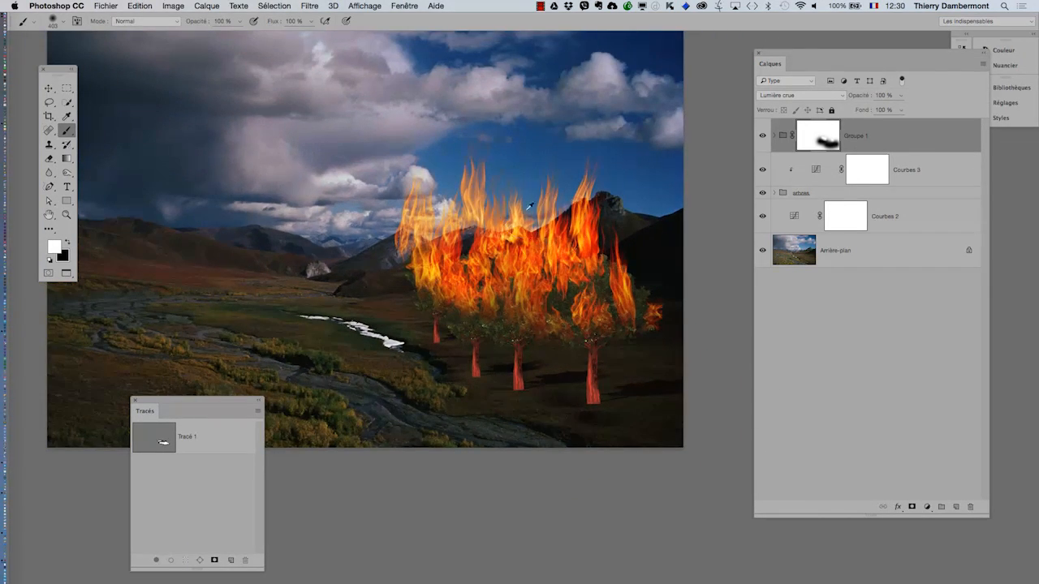
left_click_drag(529, 206, 568, 206)
left_click(66, 242)
left_click_drag(232, 255, 309, 243)
left_click_drag(513, 334, 495, 411)
mouse_move(389, 176)
left_mouse_down()
mouse_move(397, 151)
mouse_move(408, 152)
mouse_move(408, 176)
left_mouse_up()
left_click(401, 192)
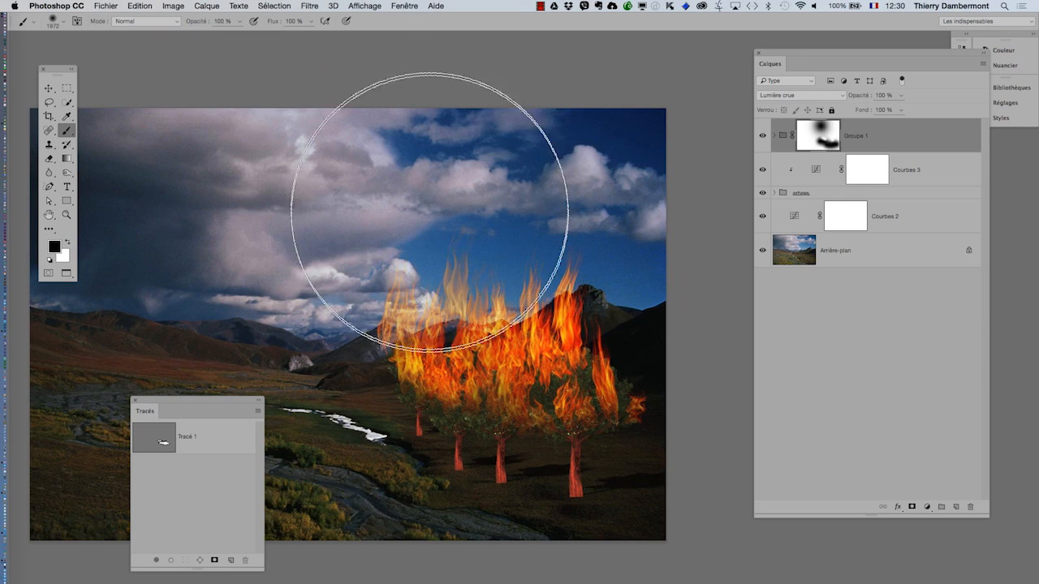
- Undo the last mask change and dab black above the right flames with a soft brush of about 1555 px to fade their tips
mouse_move(429, 211)
left_mouse_down()
mouse_move(544, 219)
mouse_move(530, 200)
mouse_move(528, 227)
mouse_move(493, 200)
mouse_move(470, 199)
left_mouse_up()
key("super+z")
left_click(594, 233)
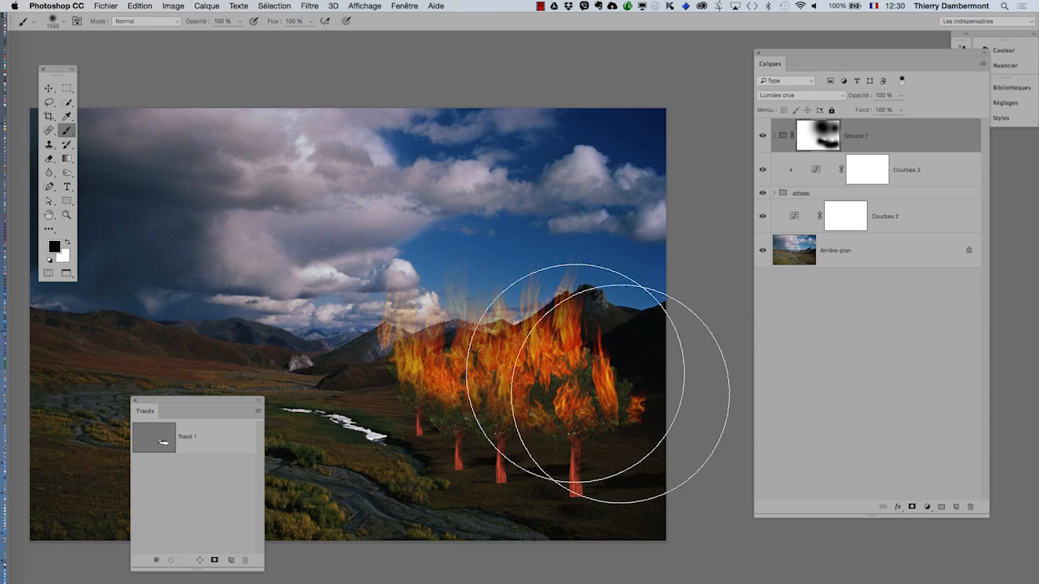